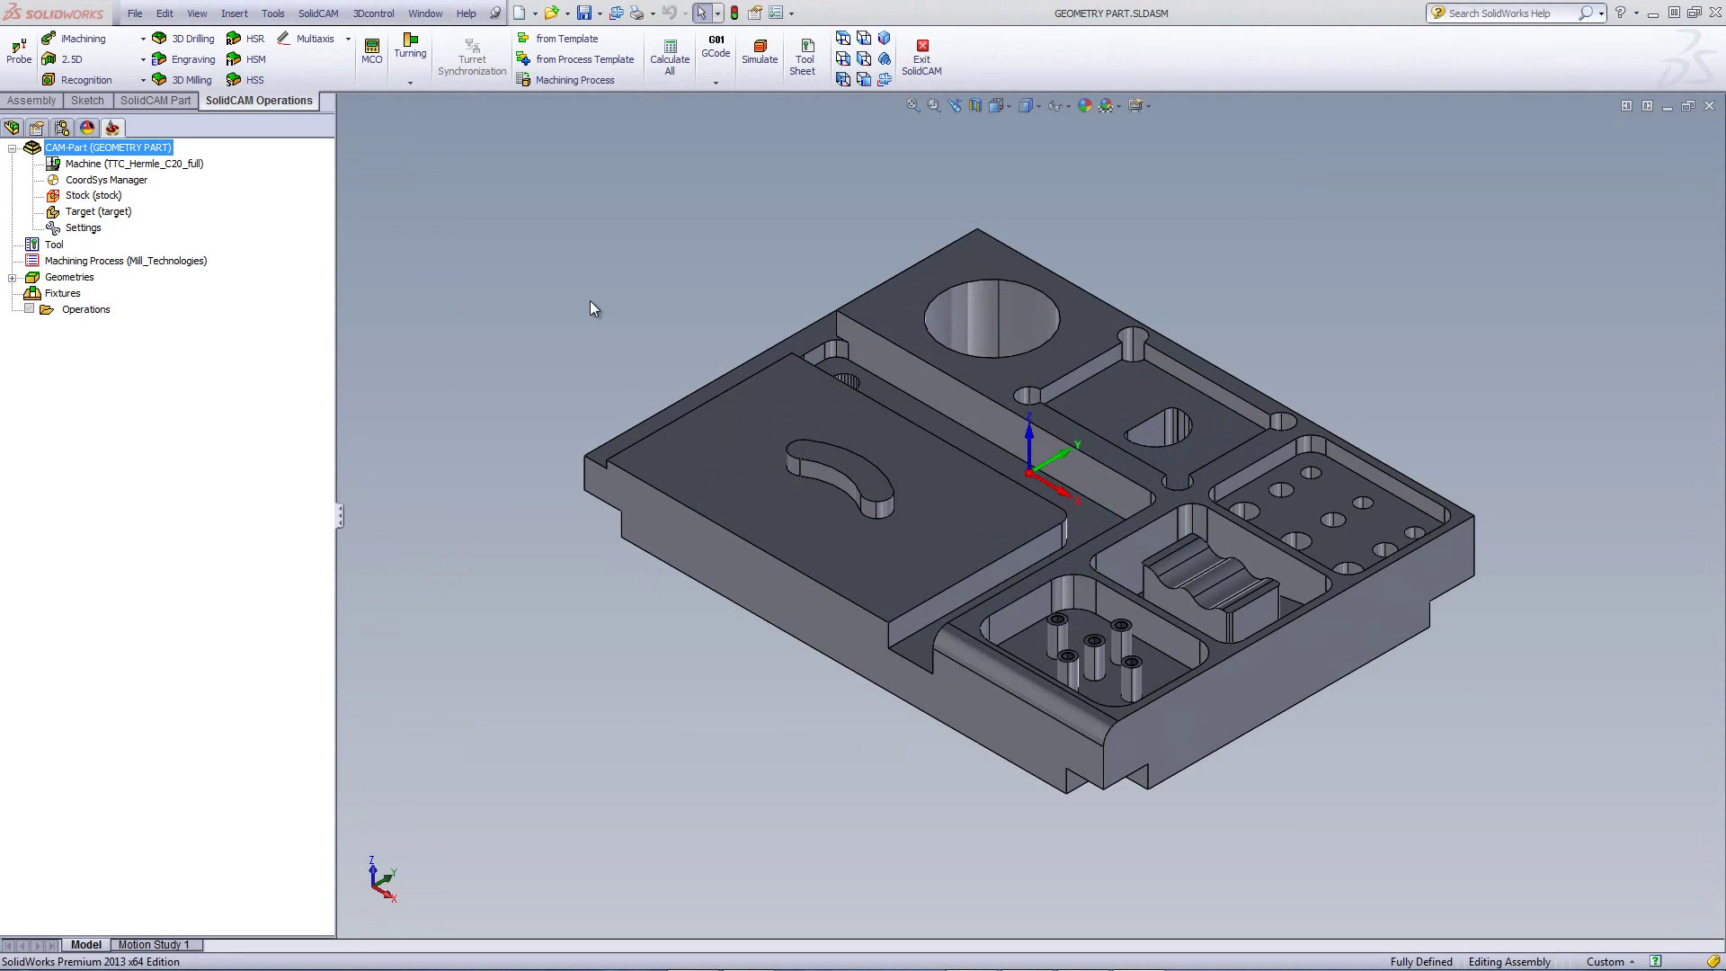
Step: Create a 2.5D Drilling operation and start defining a new drill geometry
left_click(96, 60)
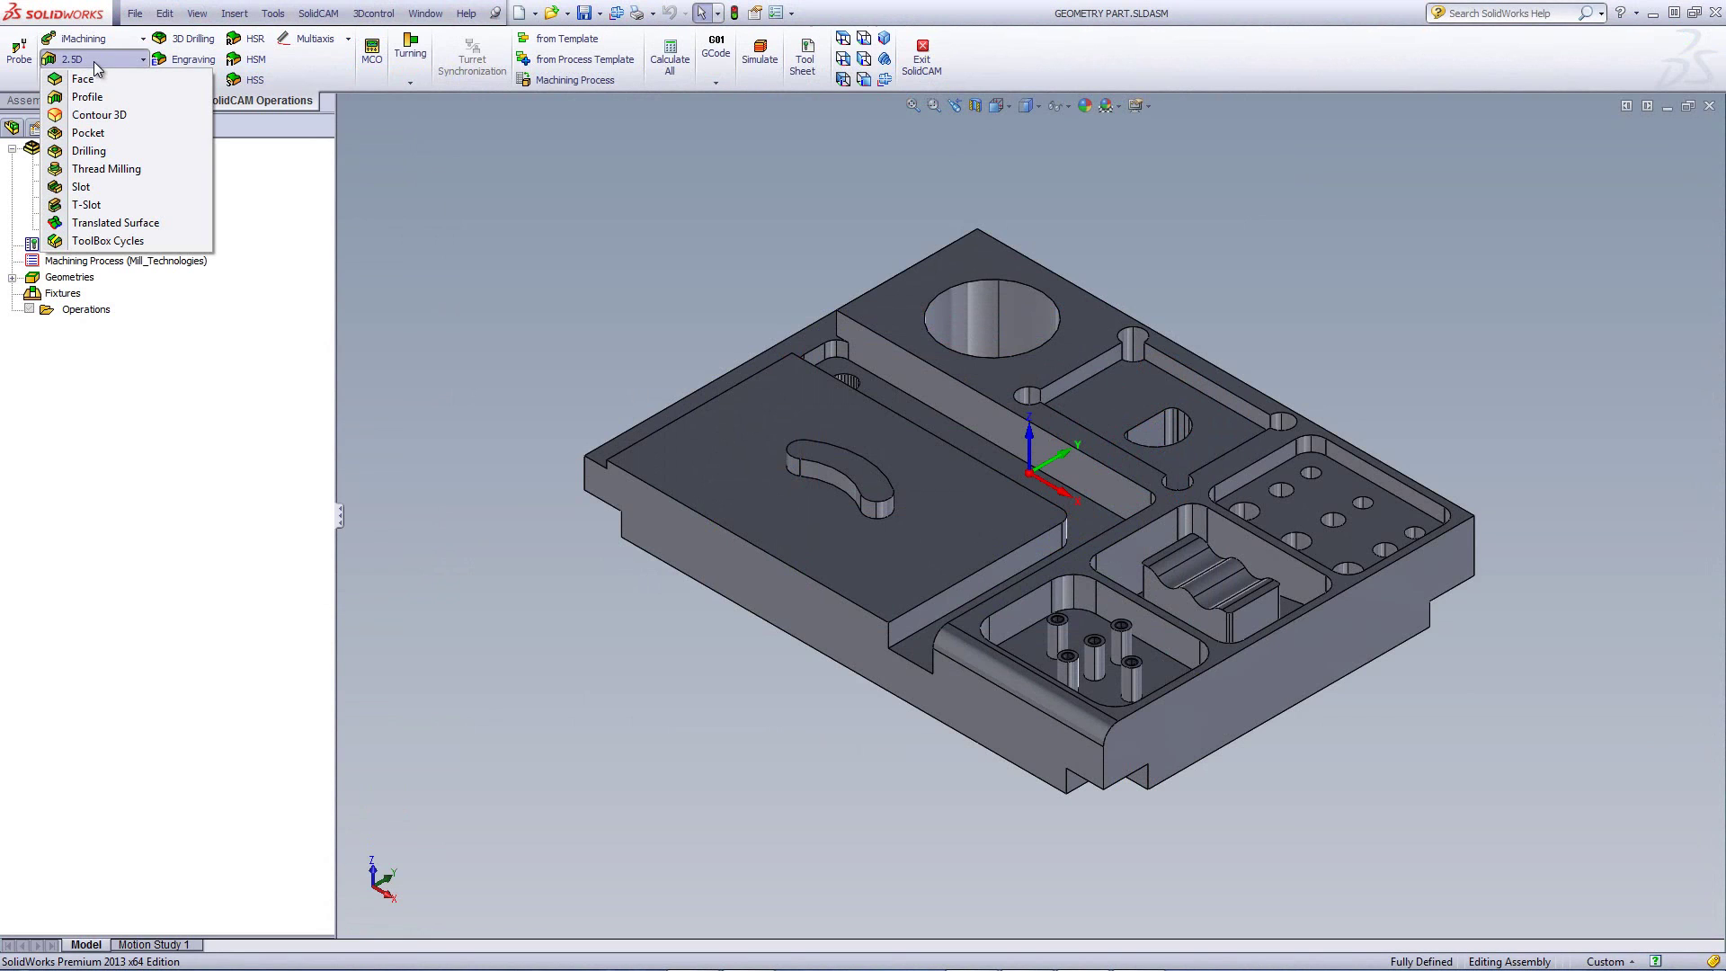
left_click(90, 153)
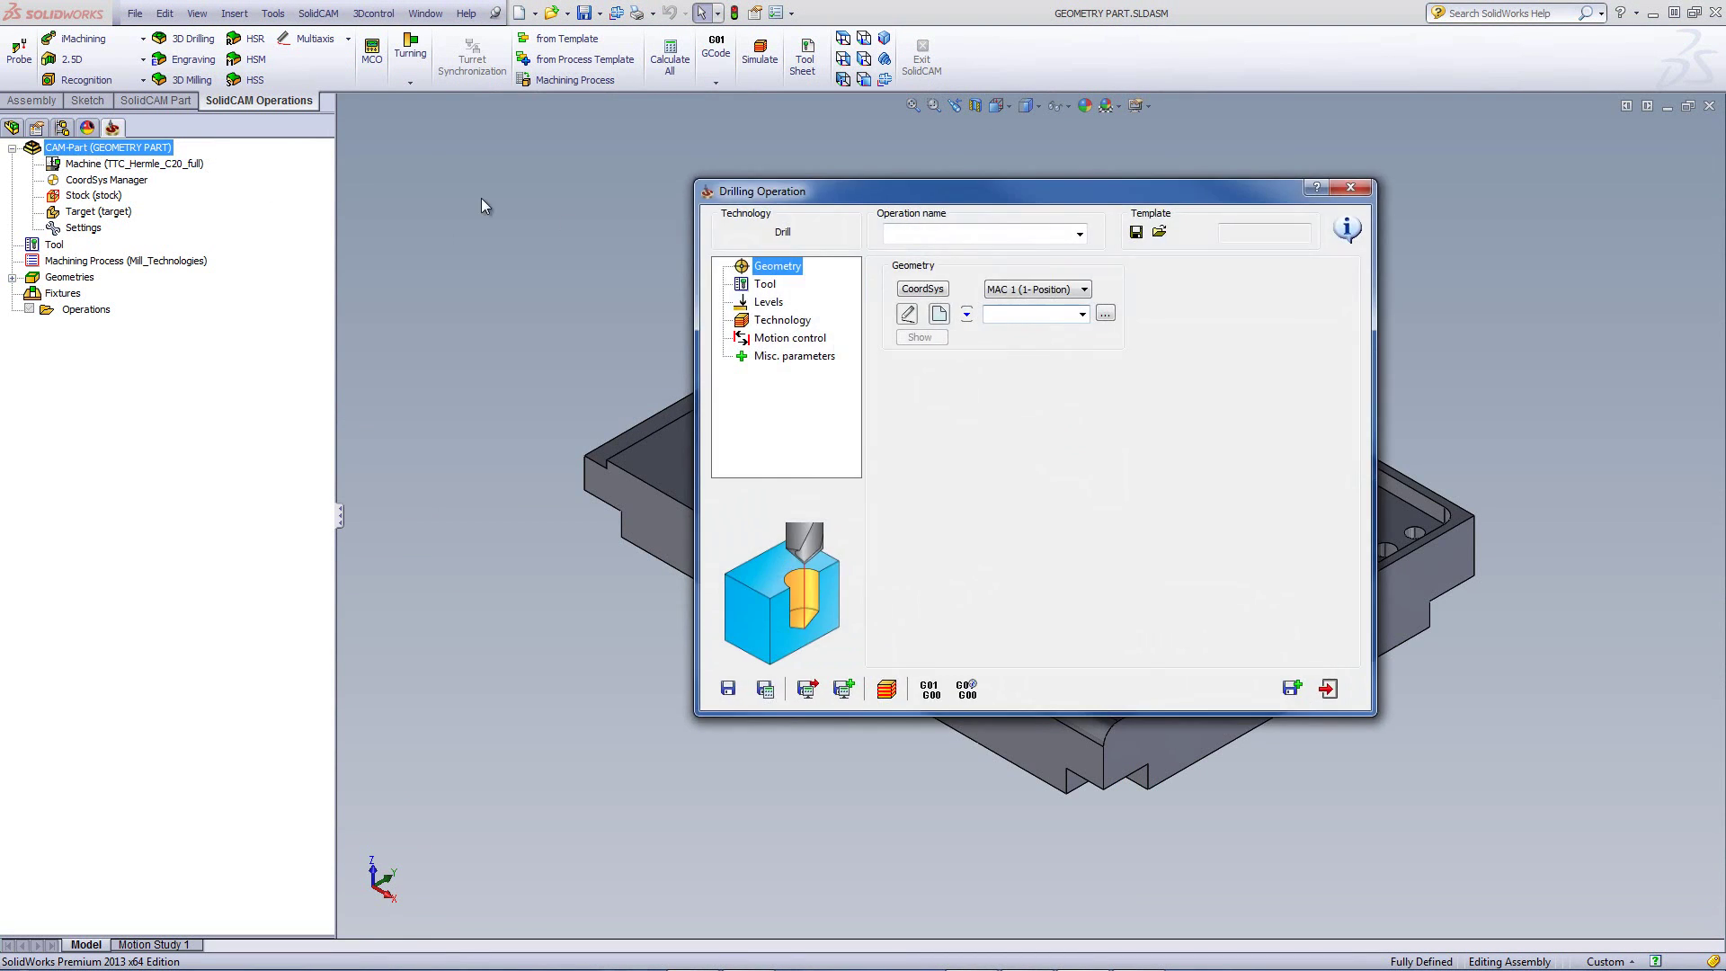
left_click(940, 313)
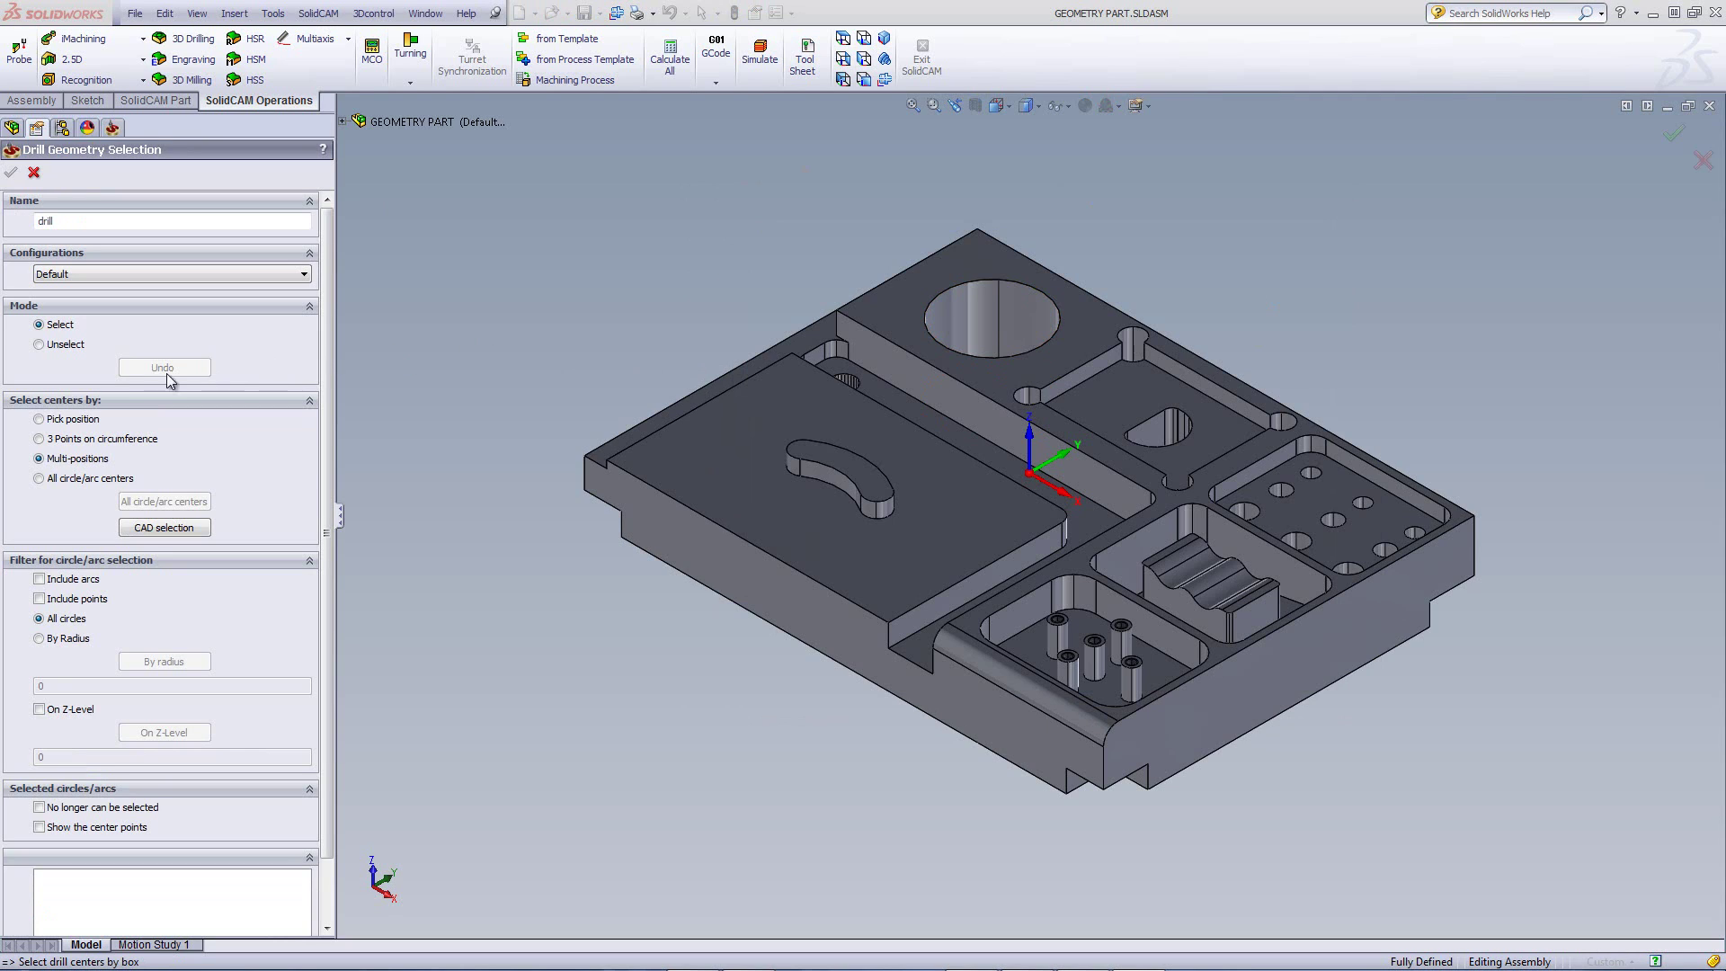
Step: Using Pick position, add drill centers at the front corner and three freehand points on the large flat face with the curved slot
left_click(39, 420)
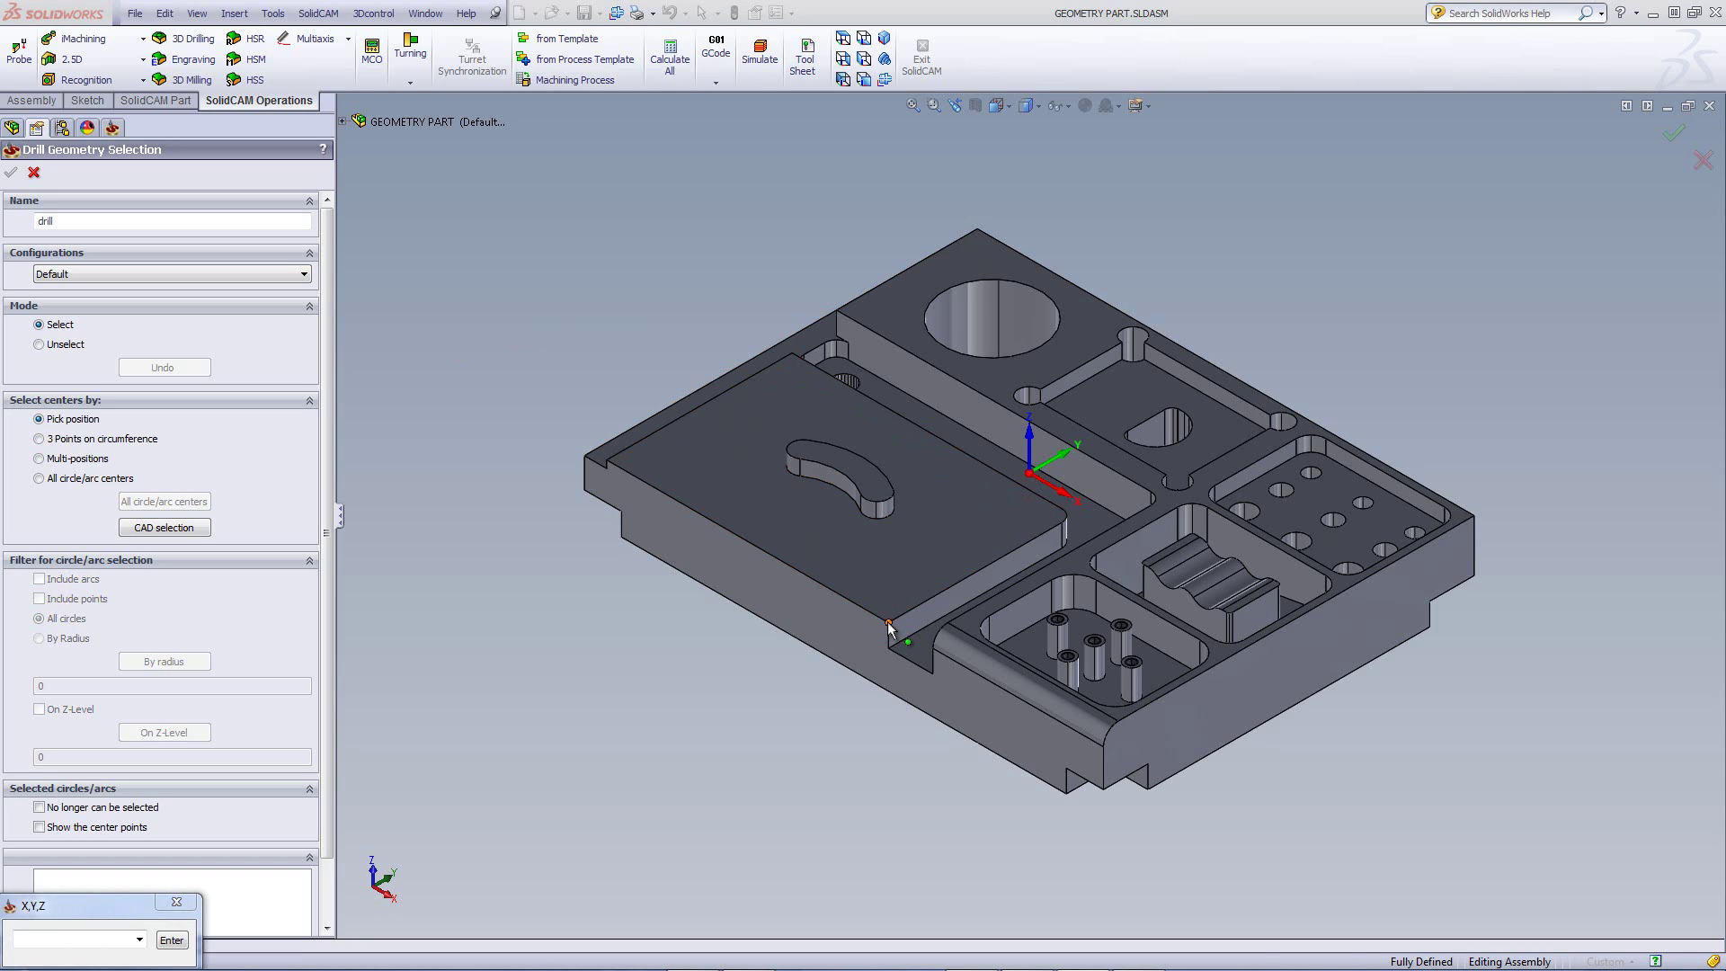
left_click(802, 628)
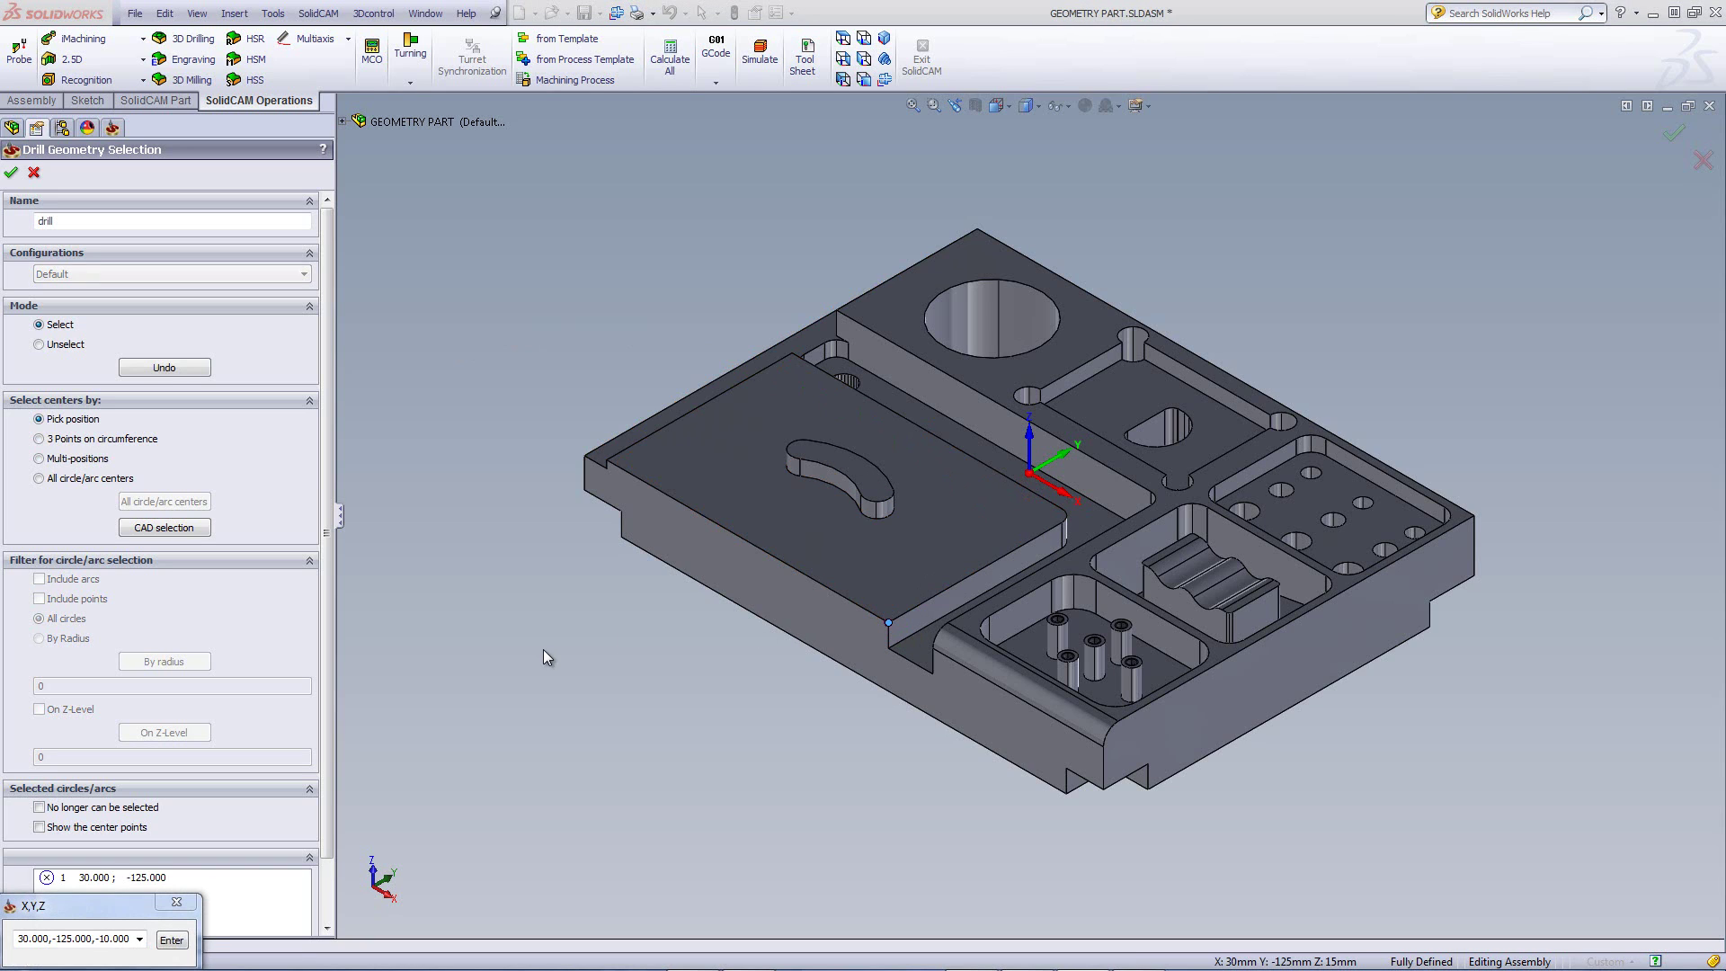
left_click(944, 510)
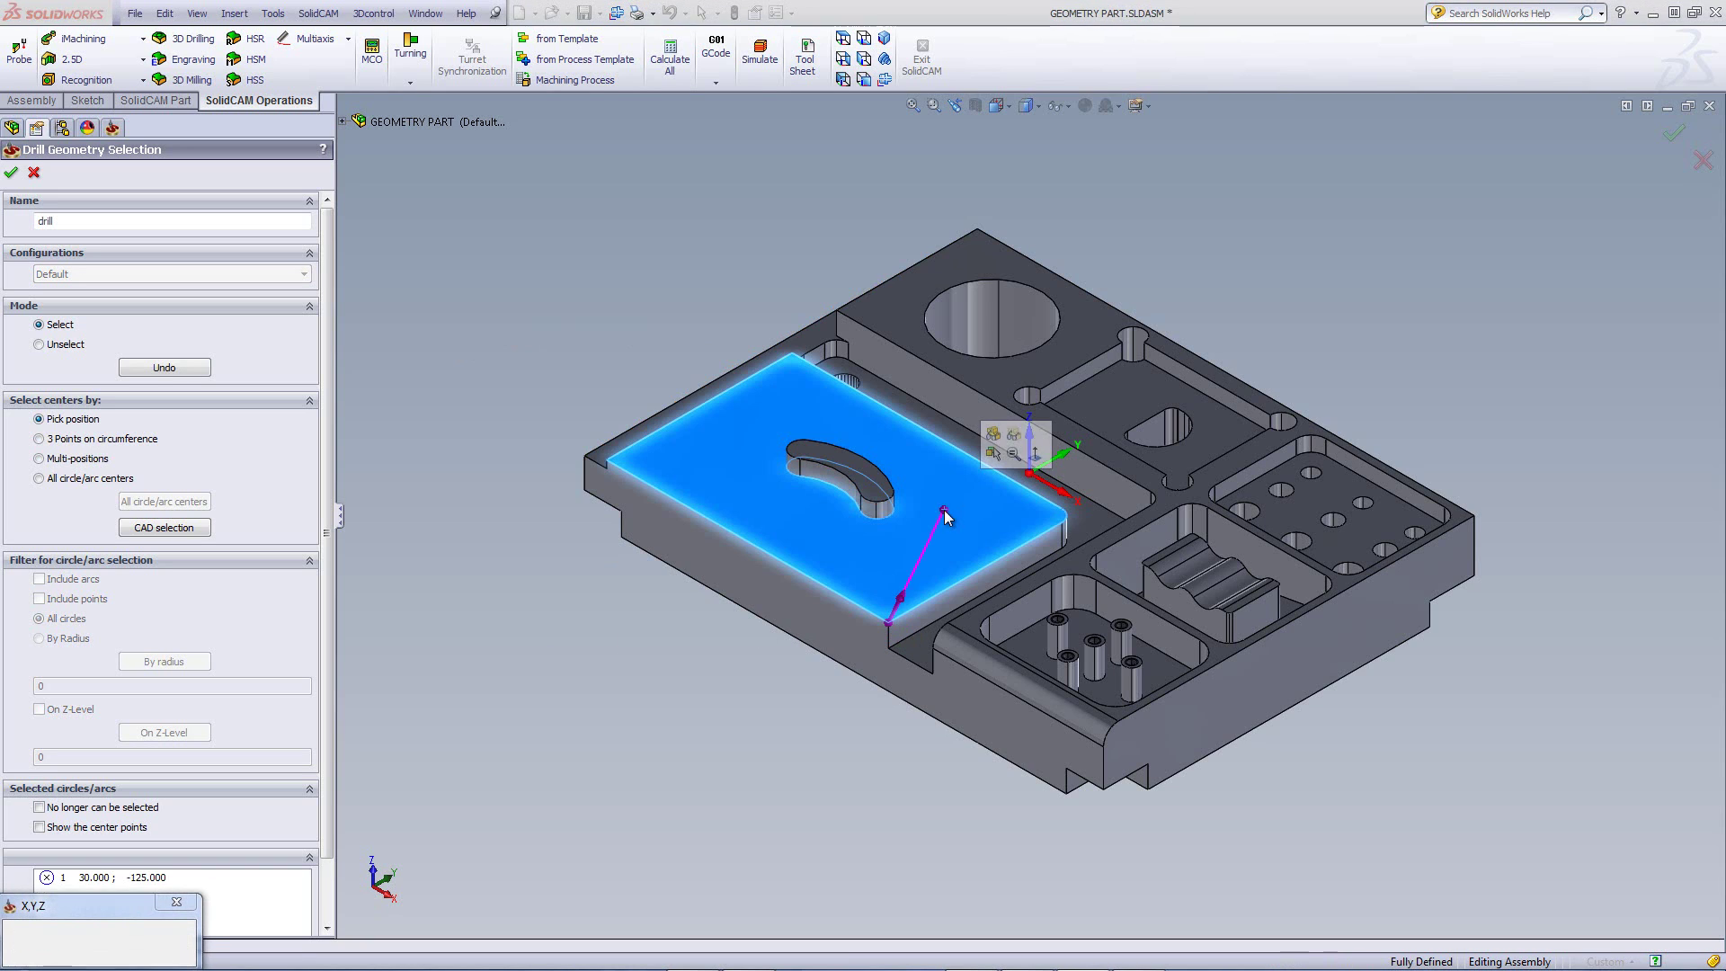
left_click(692, 459)
left_click(818, 394)
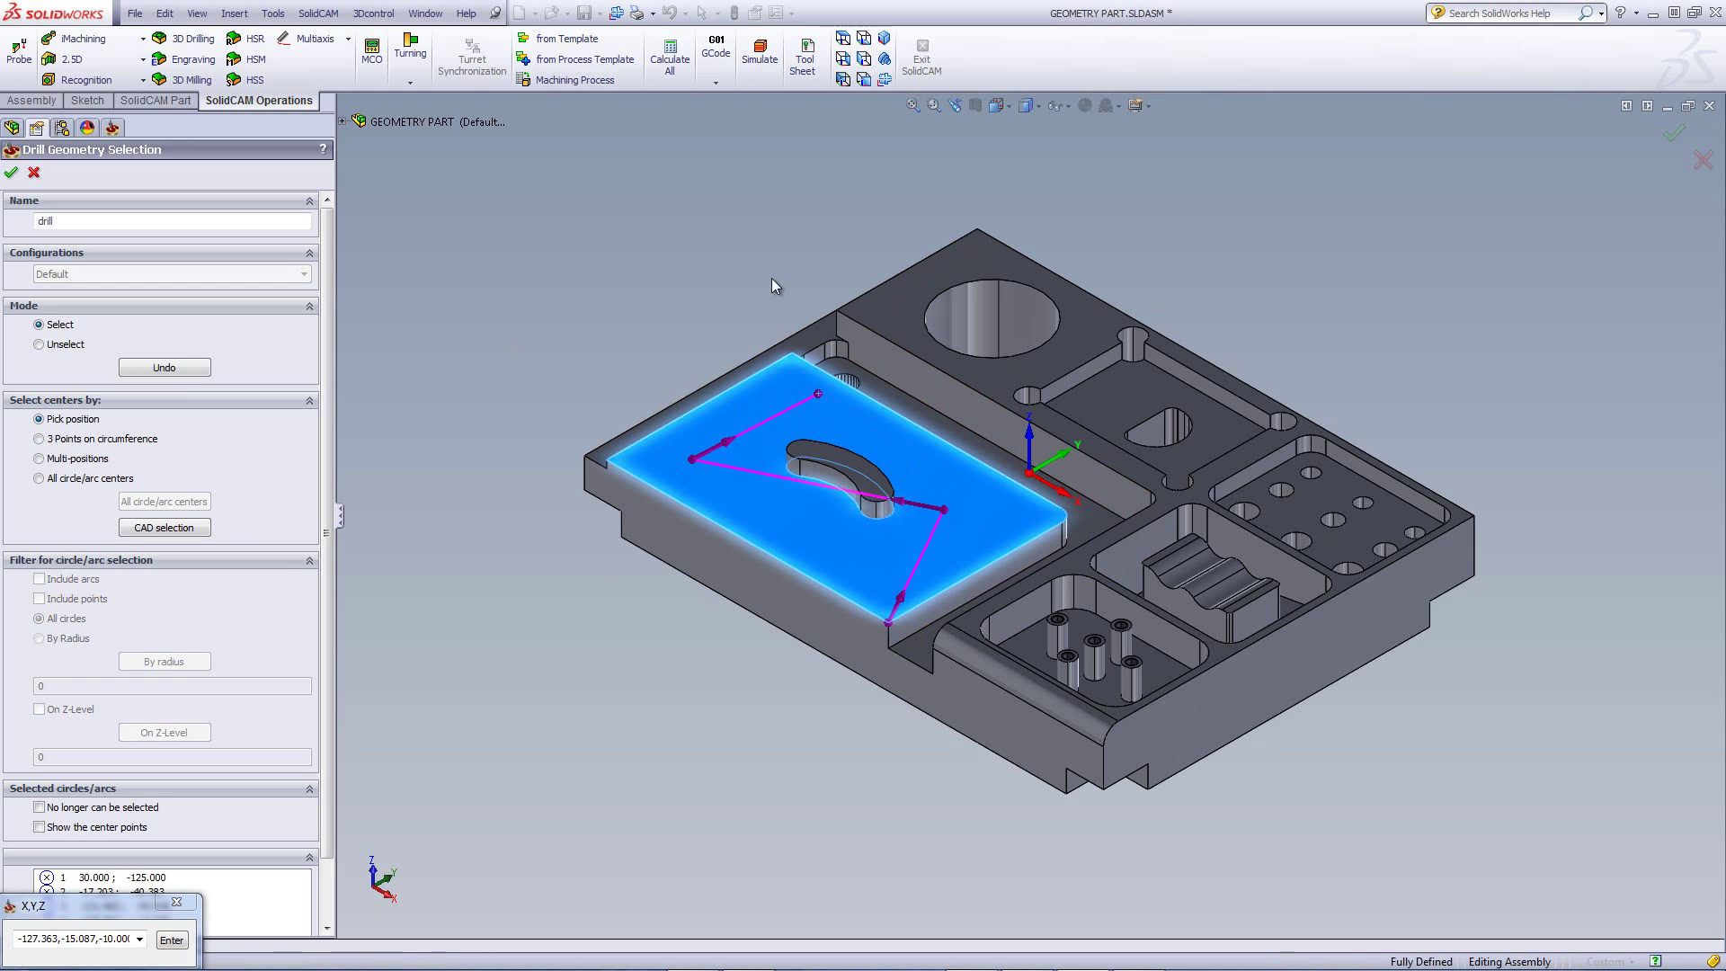
Step: Add the center of the 1/4-20 tapped hole at X 120, Y -58 in the five-boss pocket as a drill position
middle_click_drag(772, 275, 861, 540)
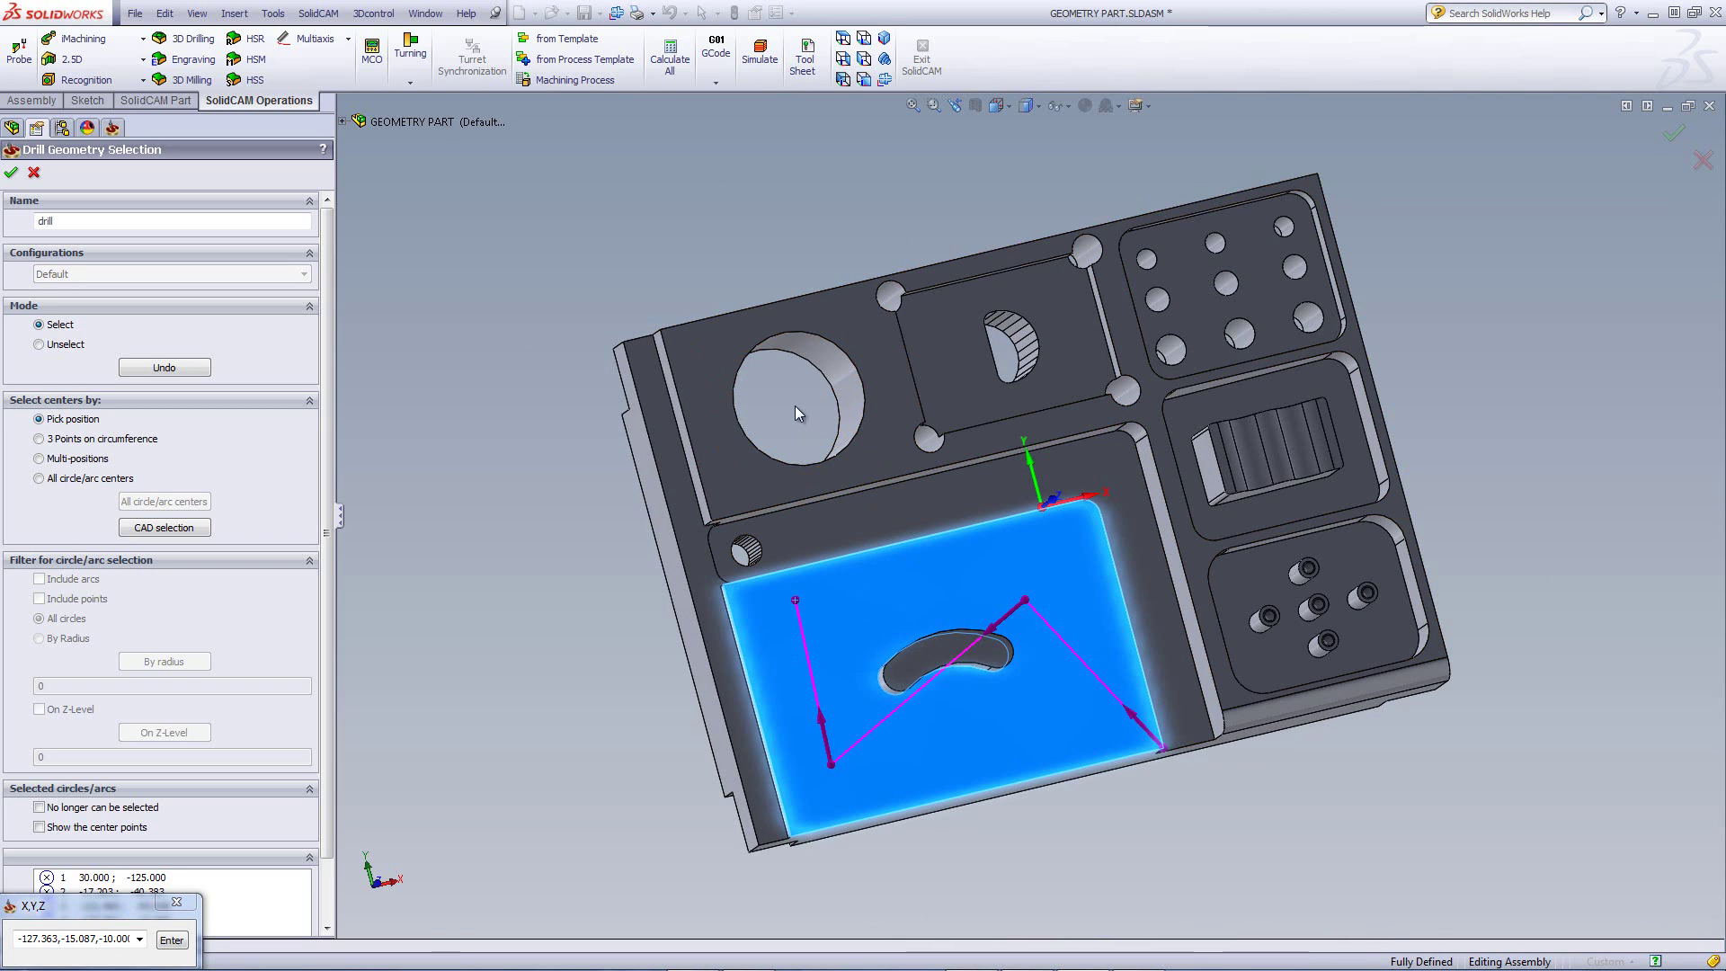
middle_click_drag(795, 407, 775, 417)
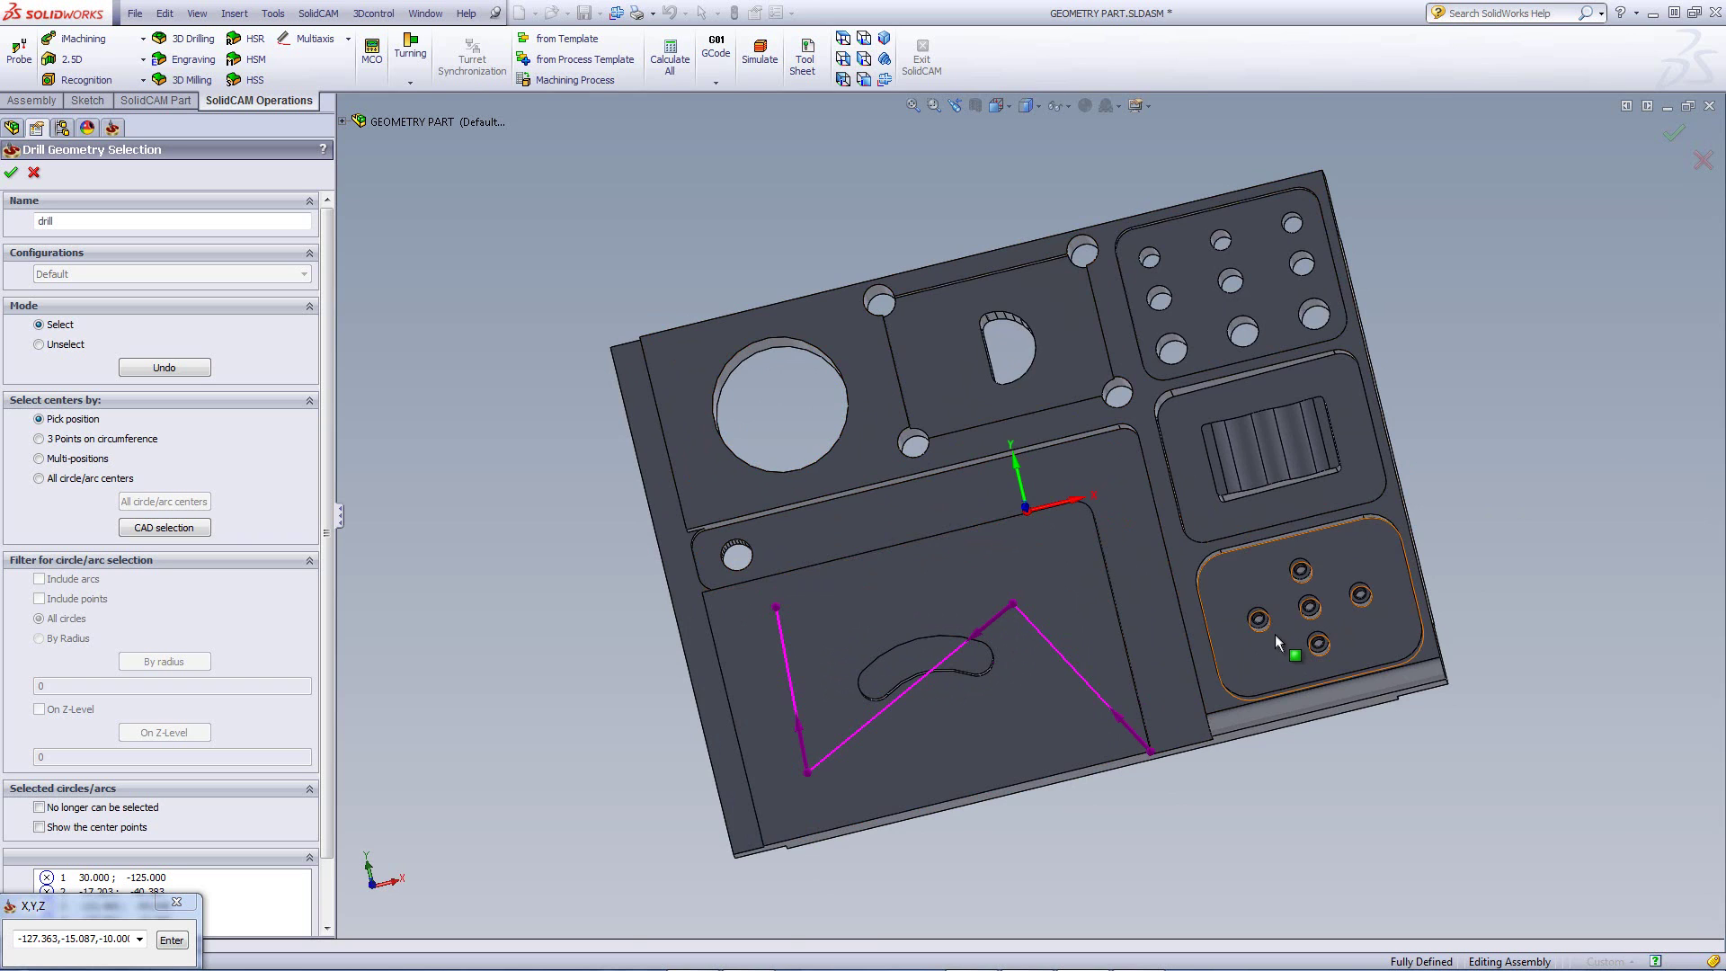
scroll(1298, 569, "down", 3)
scroll(1286, 548, "down", 3)
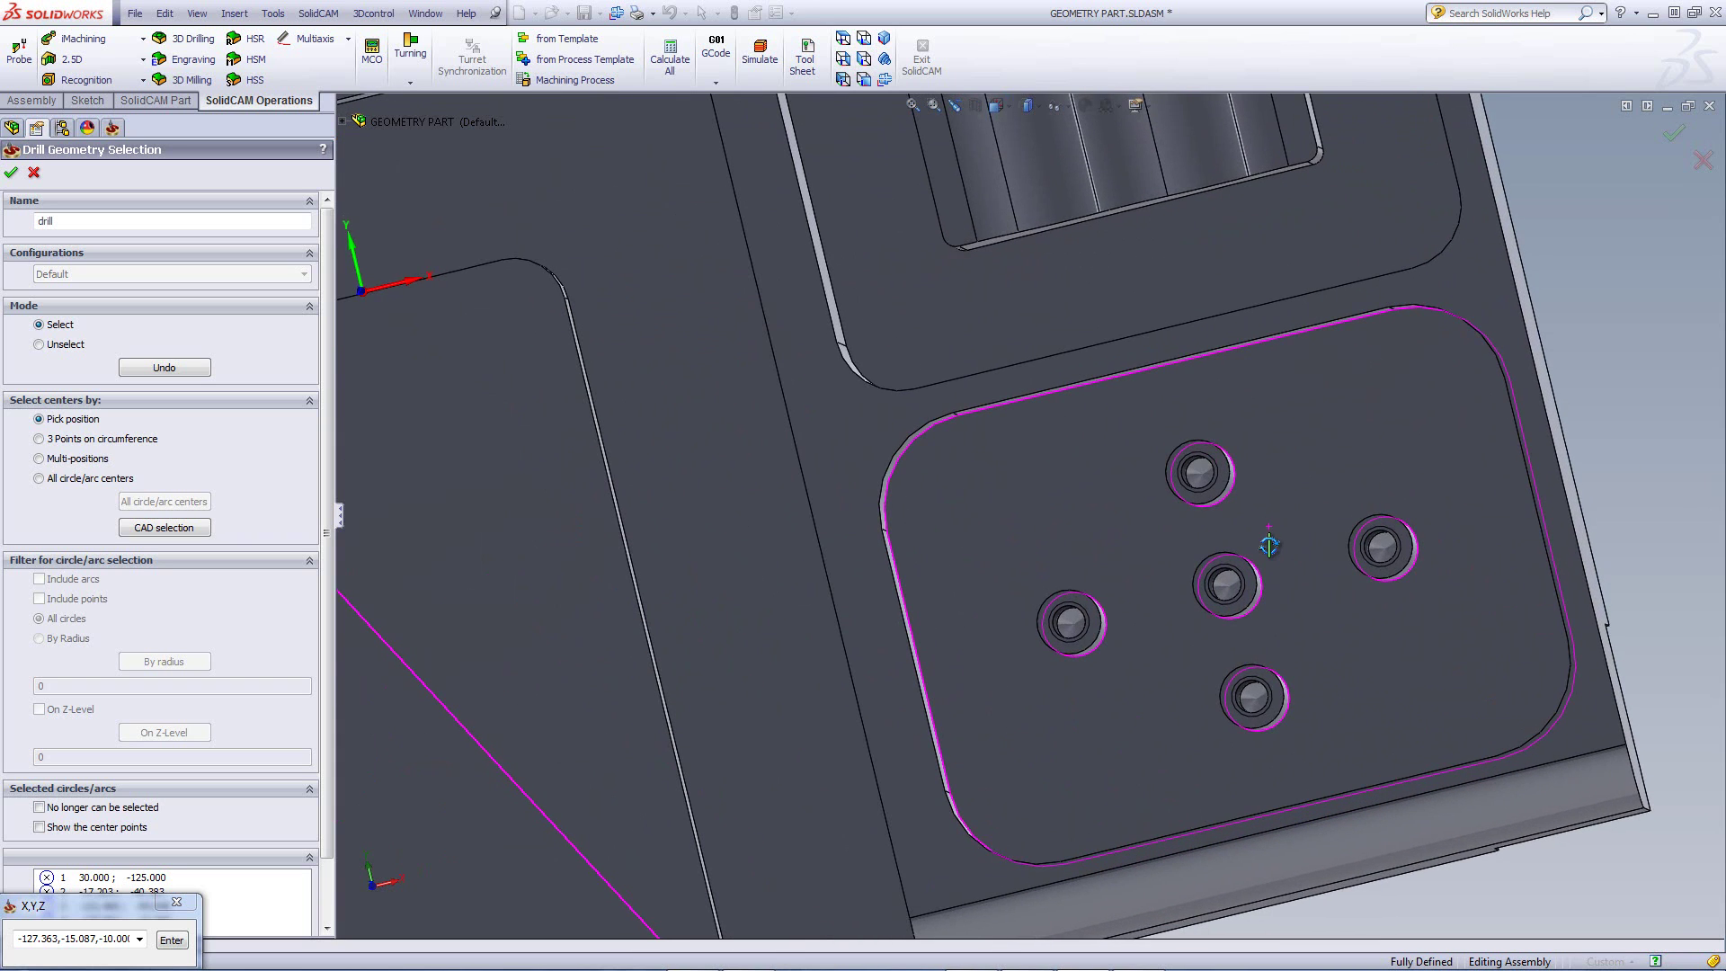
scroll(1196, 485, "down", 2)
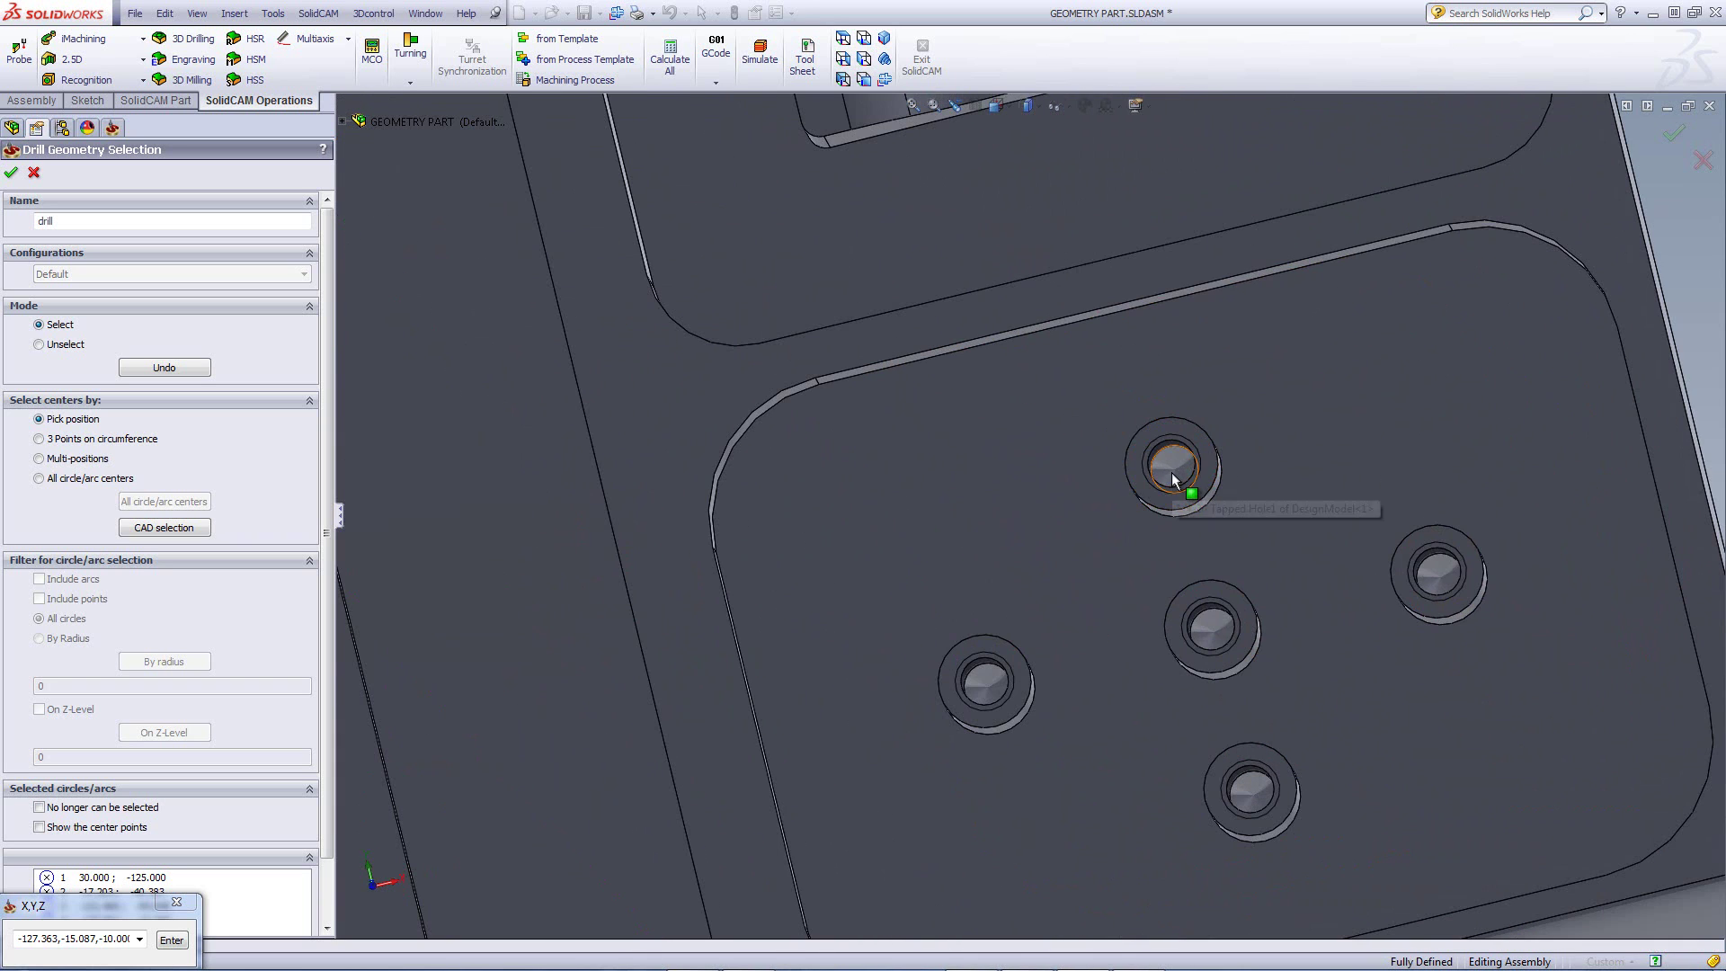
left_click(1174, 477)
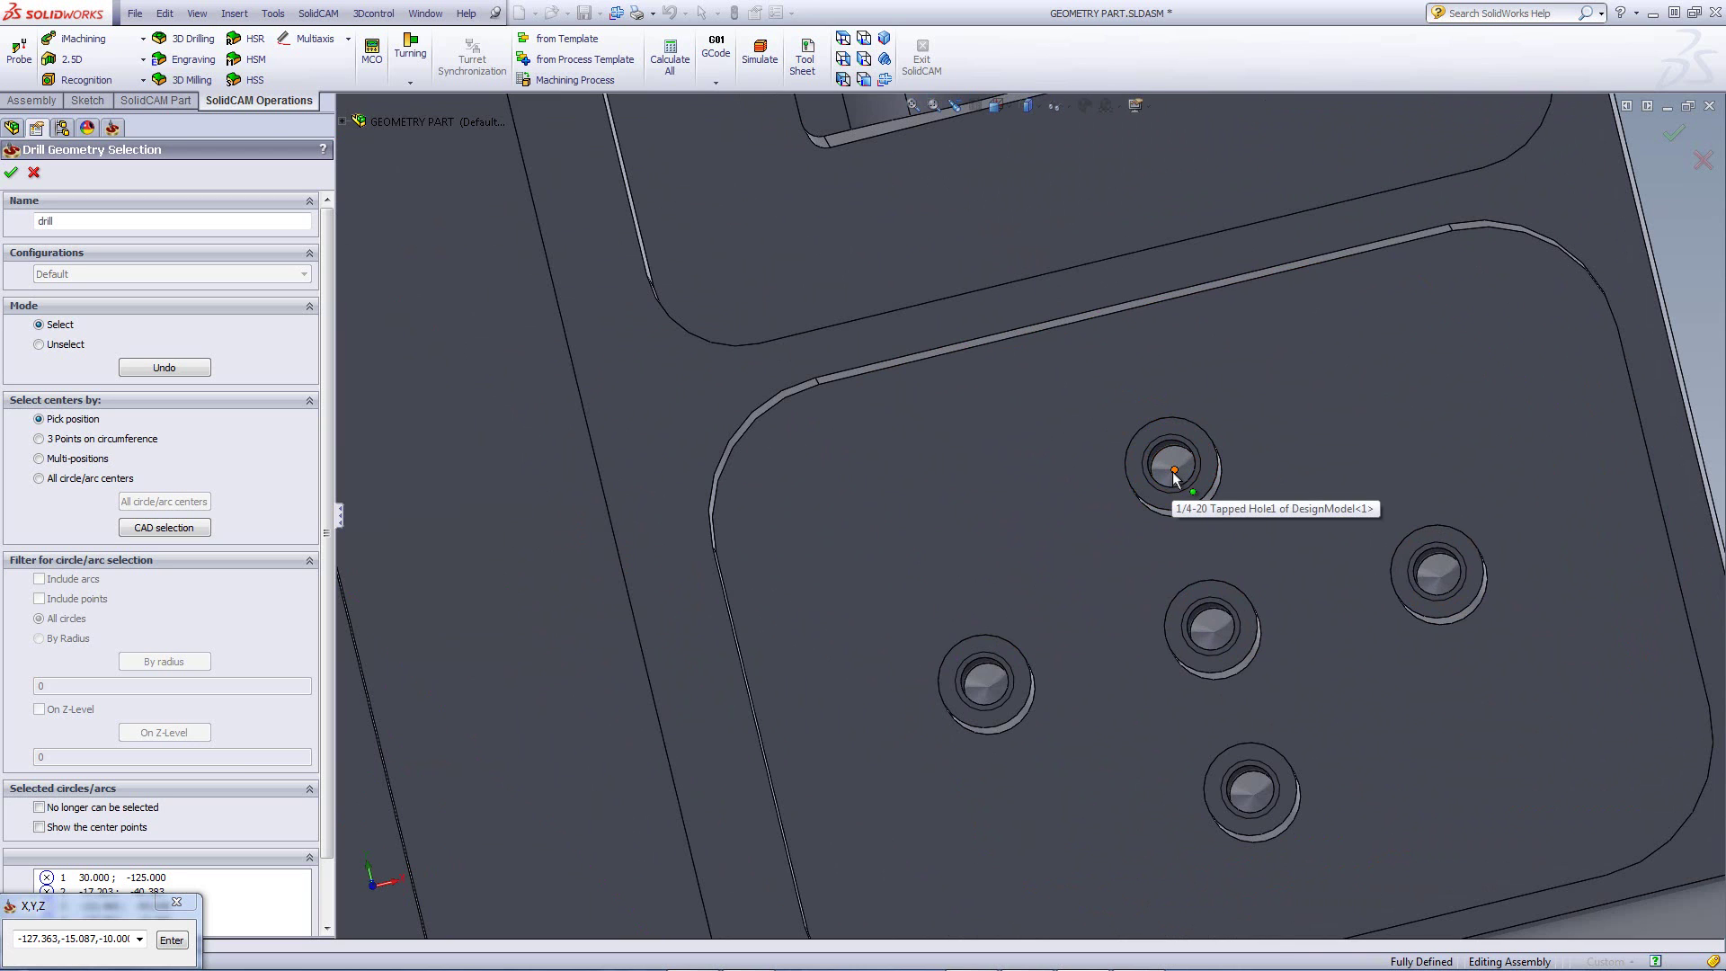
left_click(1174, 472)
scroll(1209, 575, "up", 5)
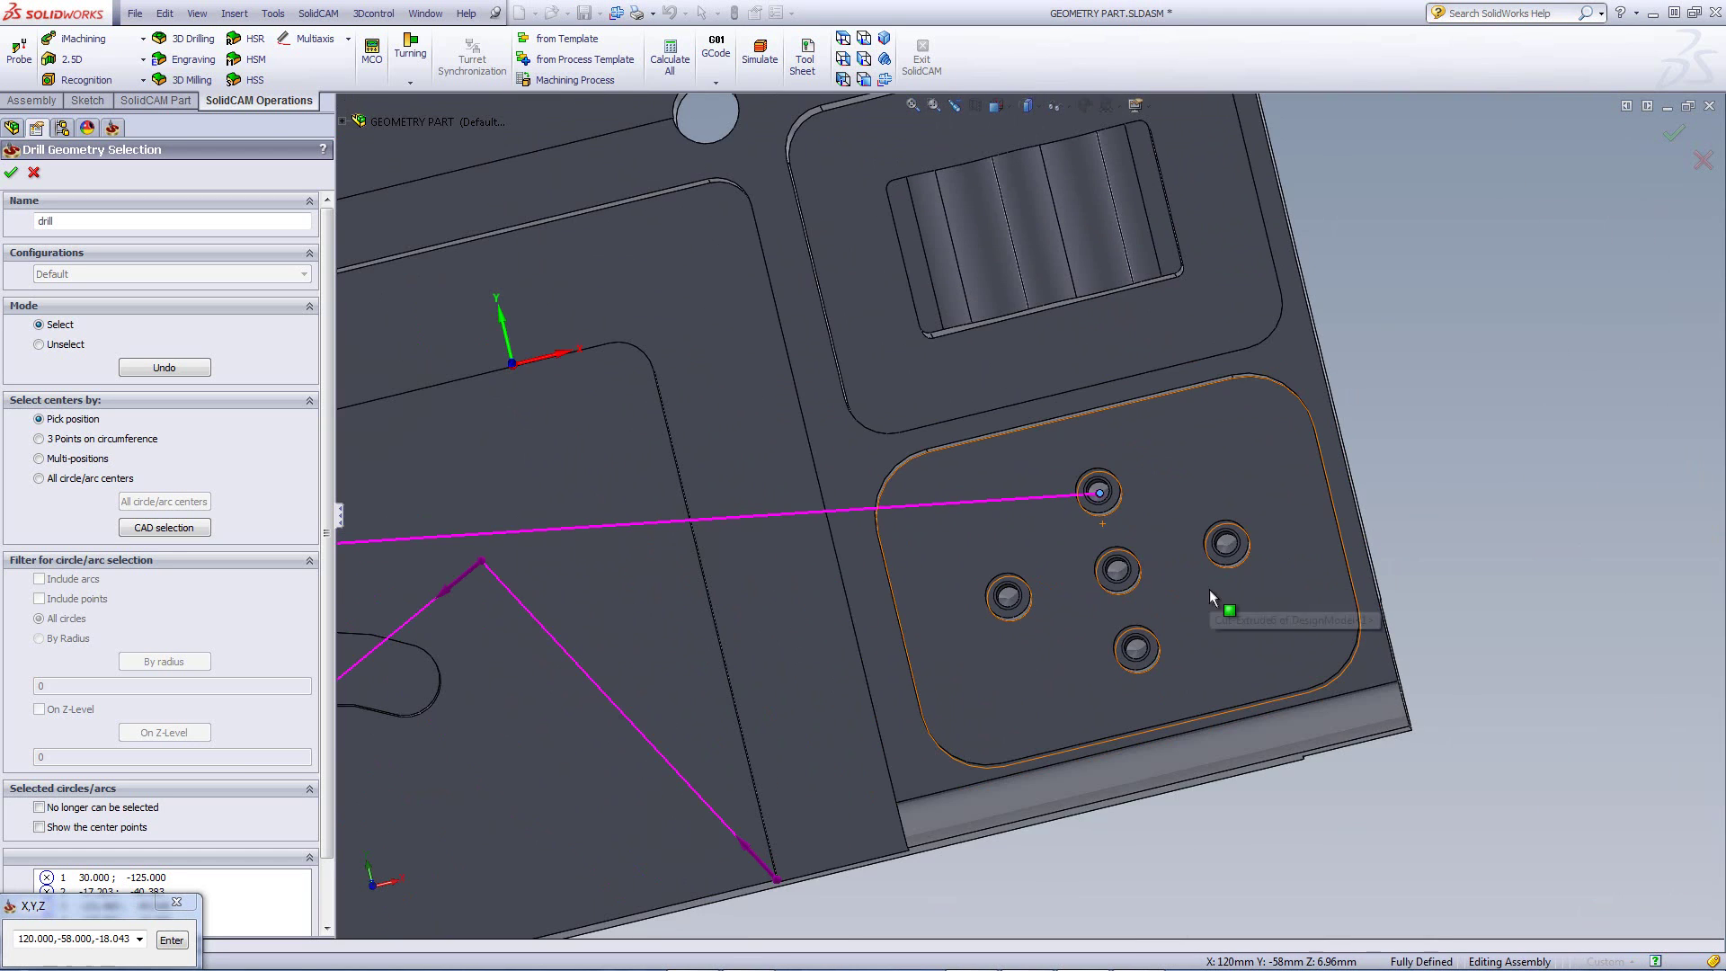
middle_click_drag(1218, 605, 1205, 344)
scroll(733, 626, "up", 5)
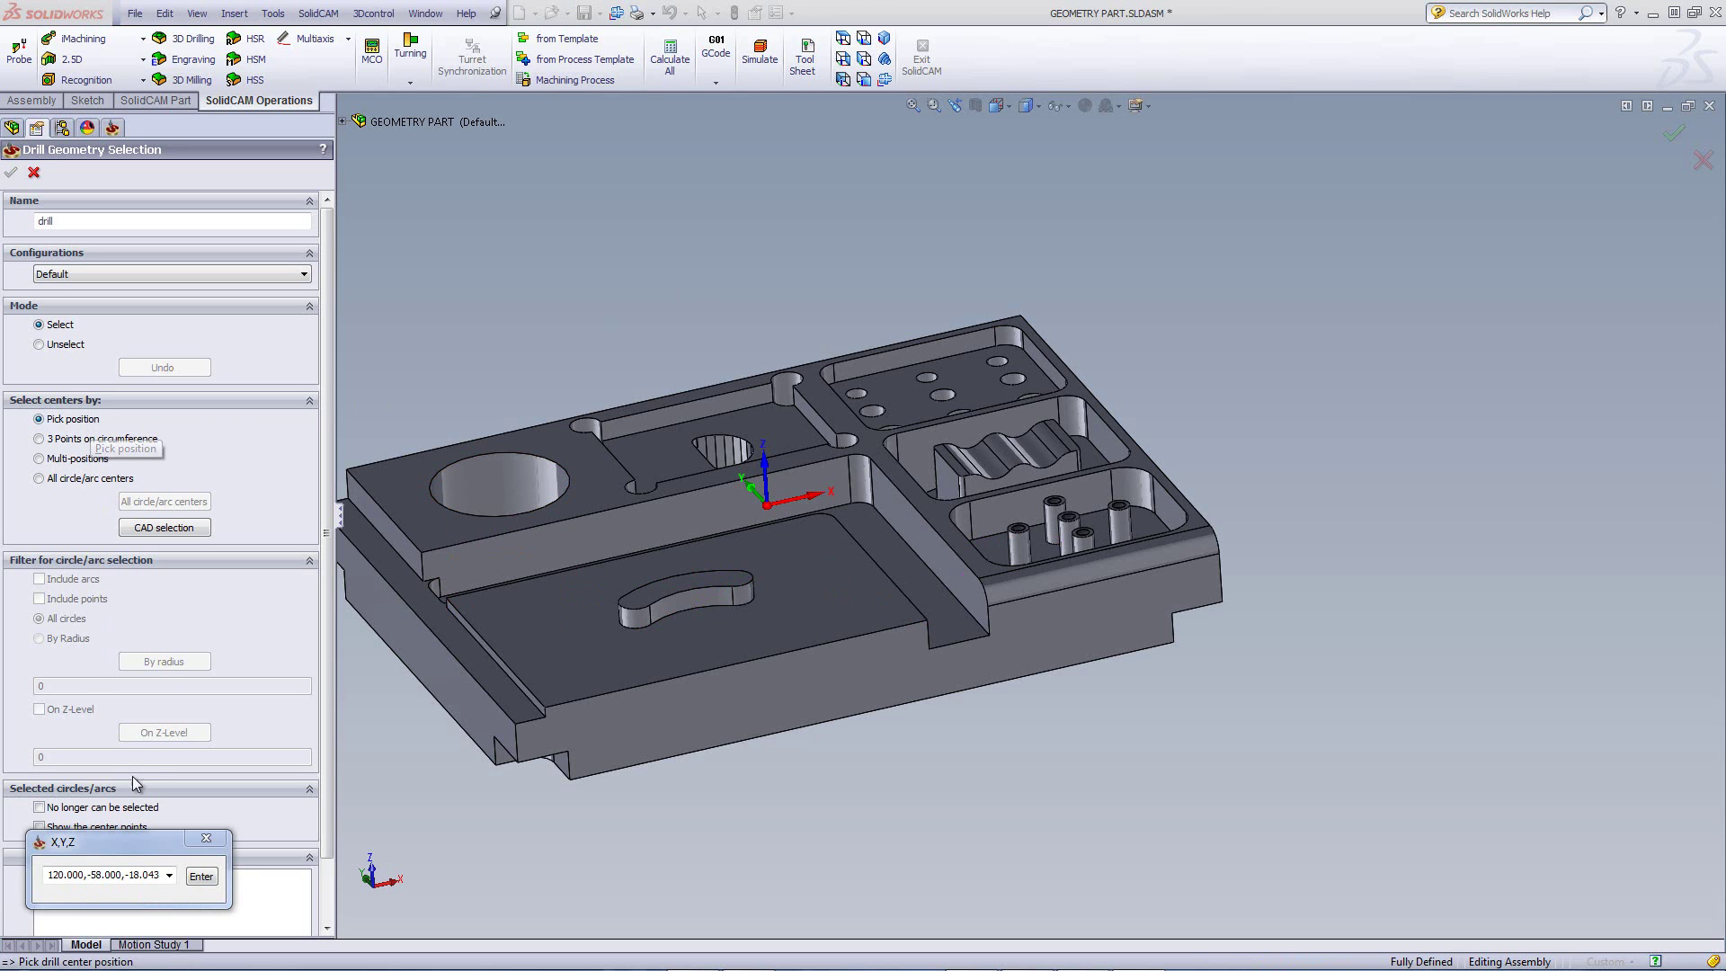
Step: Add a drill position by entering the coordinates 0,0,0
left_click_drag(133, 841, 730, 229)
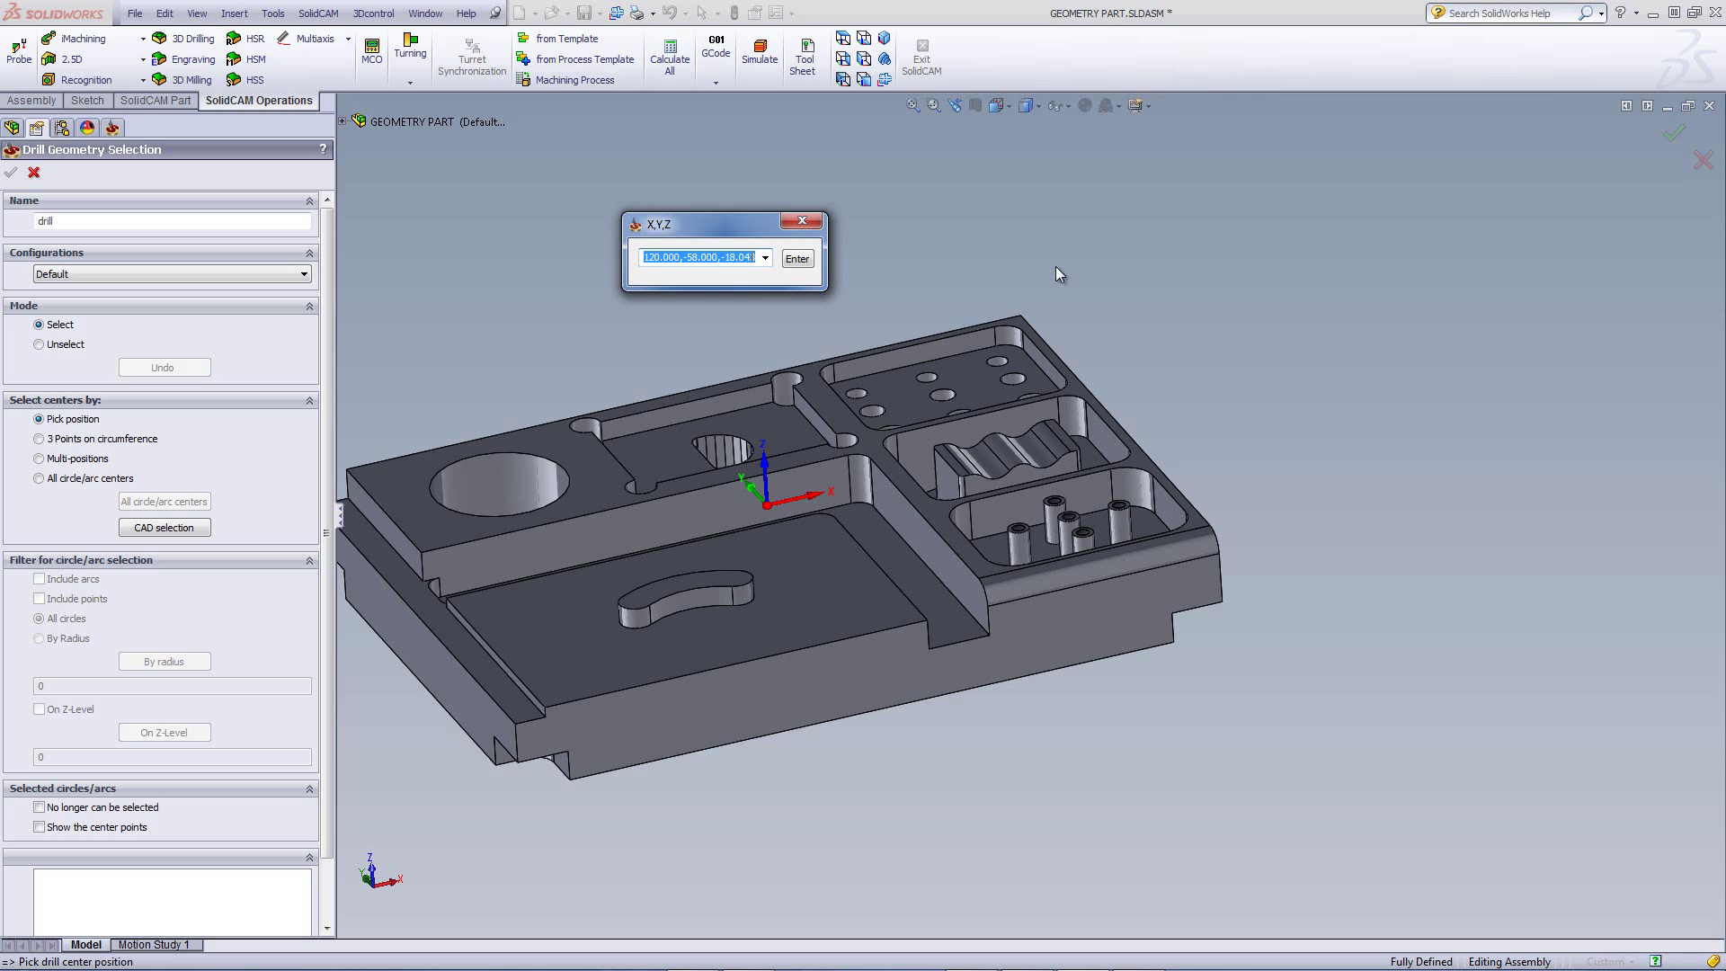
type("0")
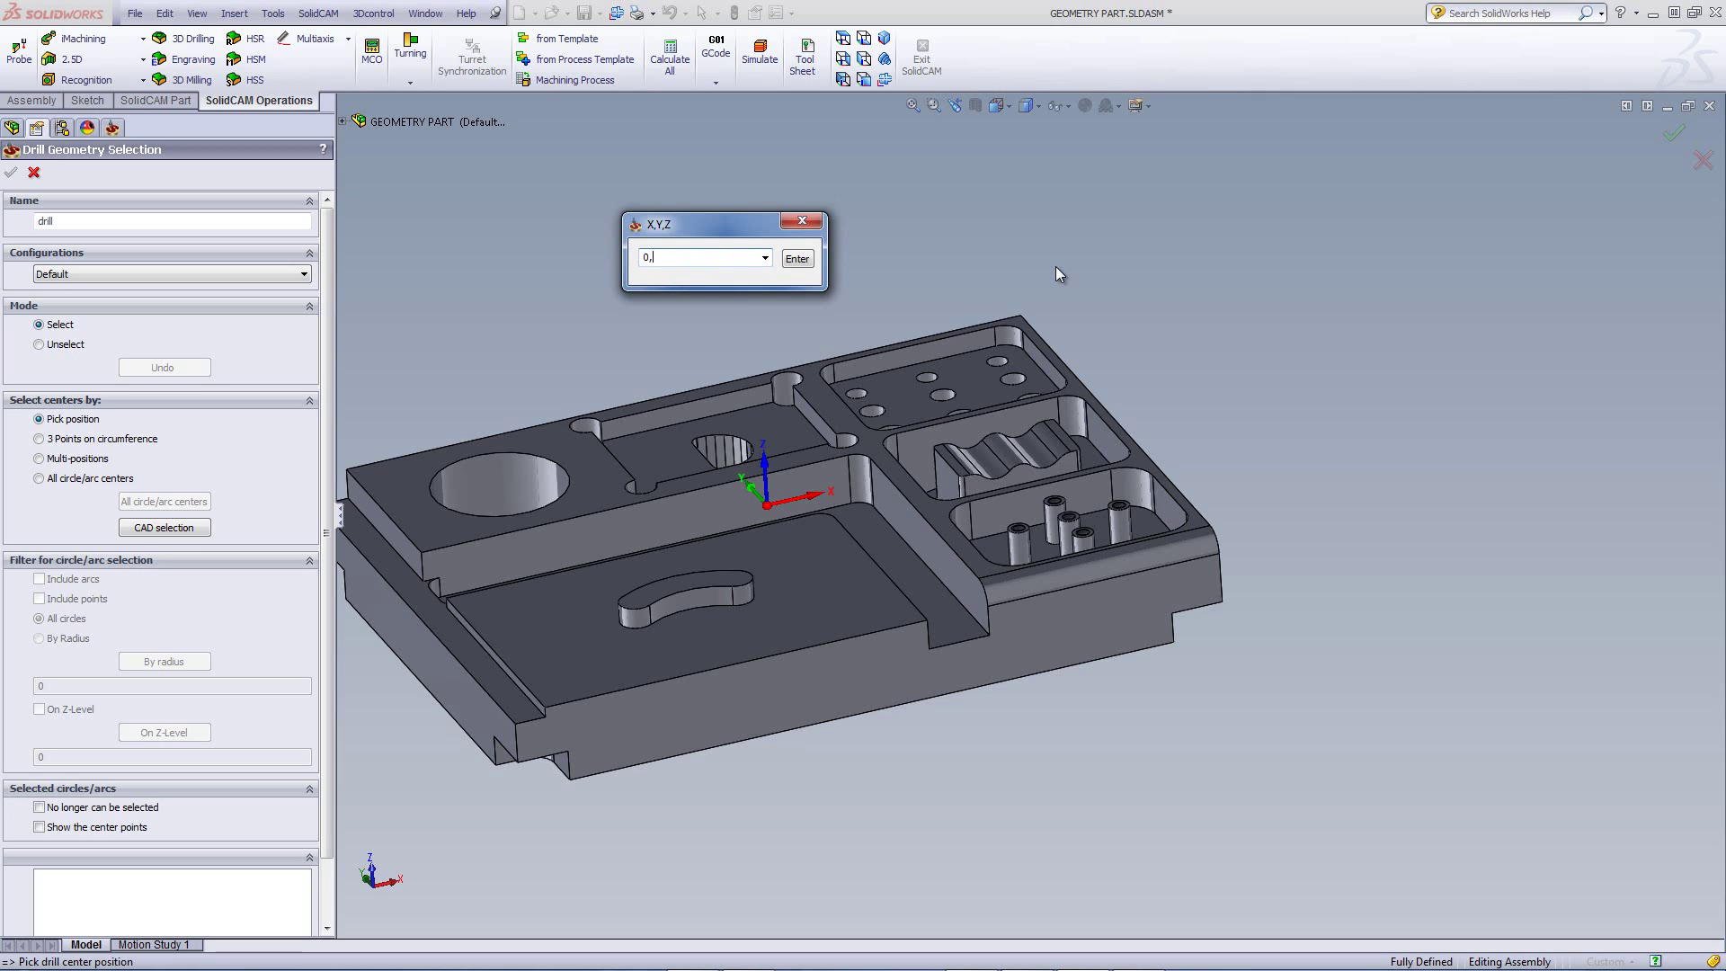
type(",0,0")
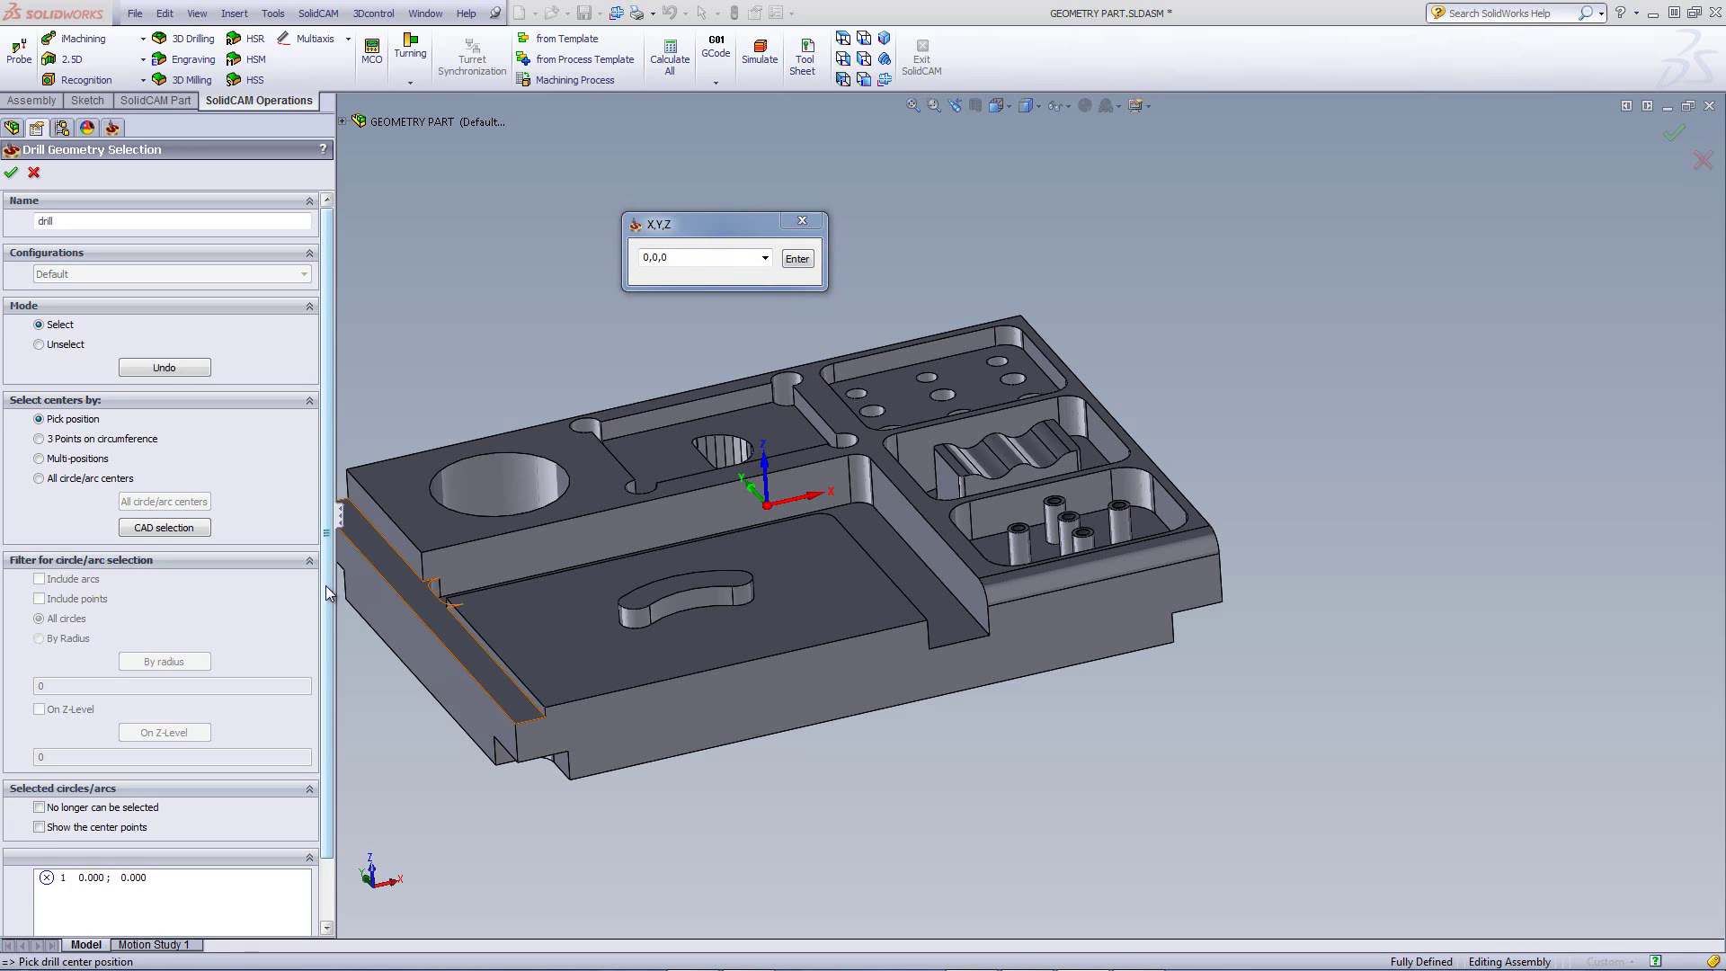
left_click(797, 259)
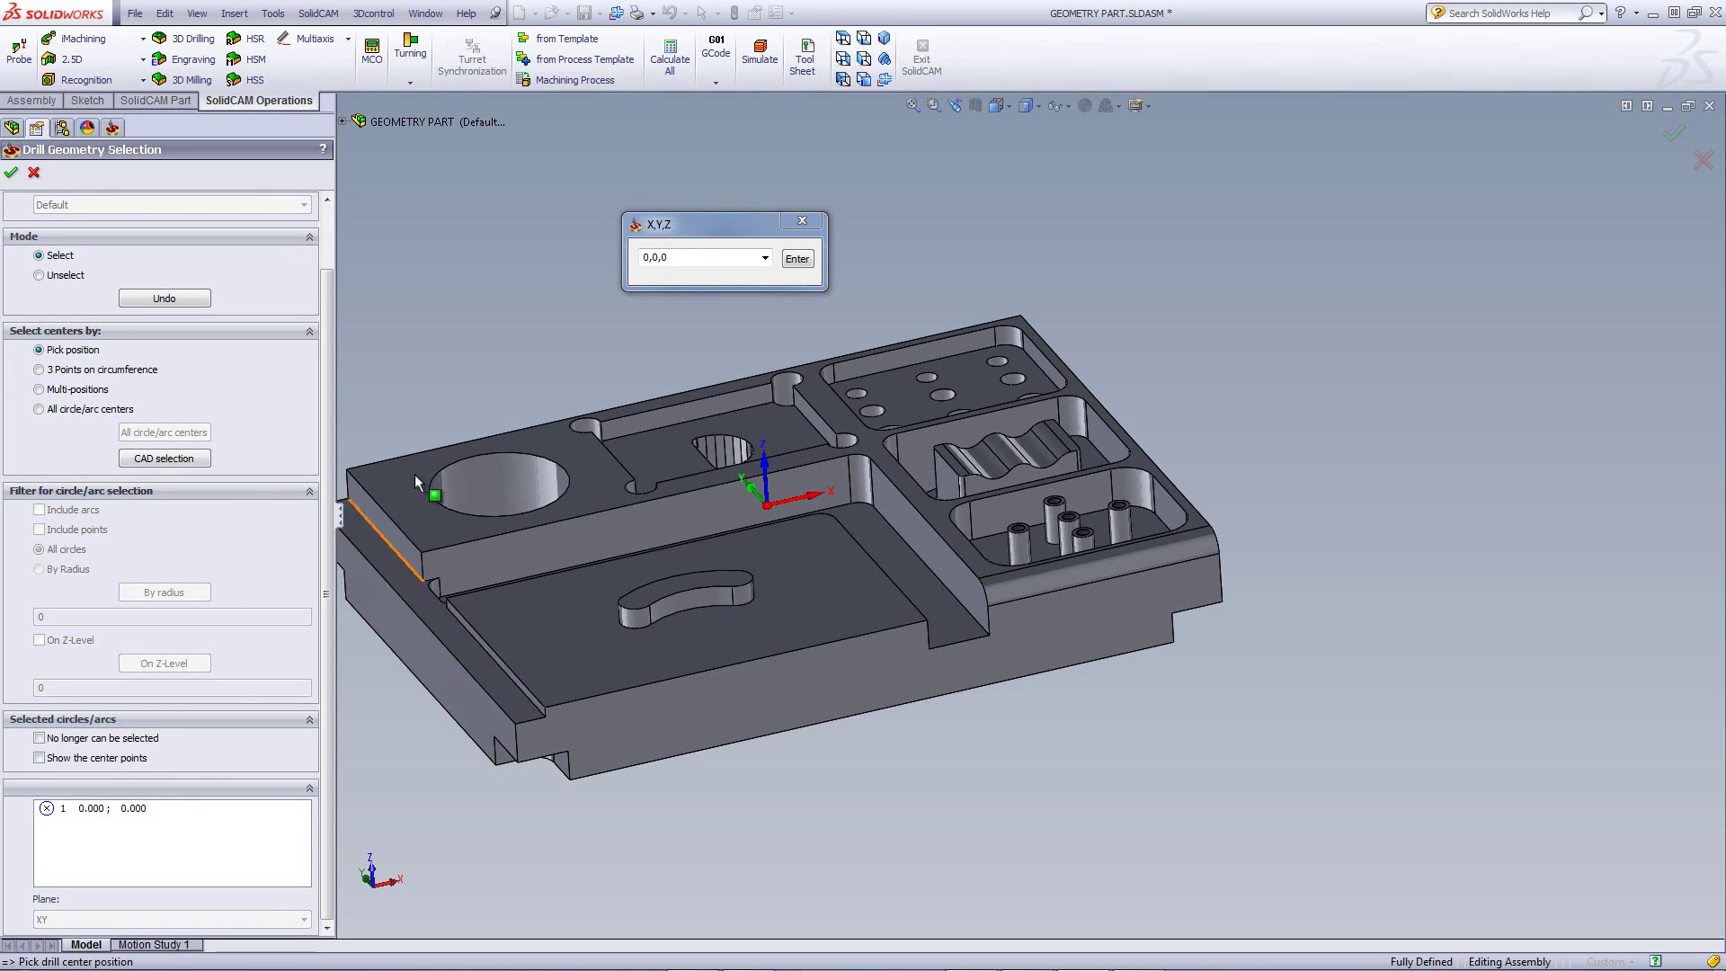
Step: Add a second drill position at coordinates 0,10,0 and inspect it near the origin
left_click(657, 257)
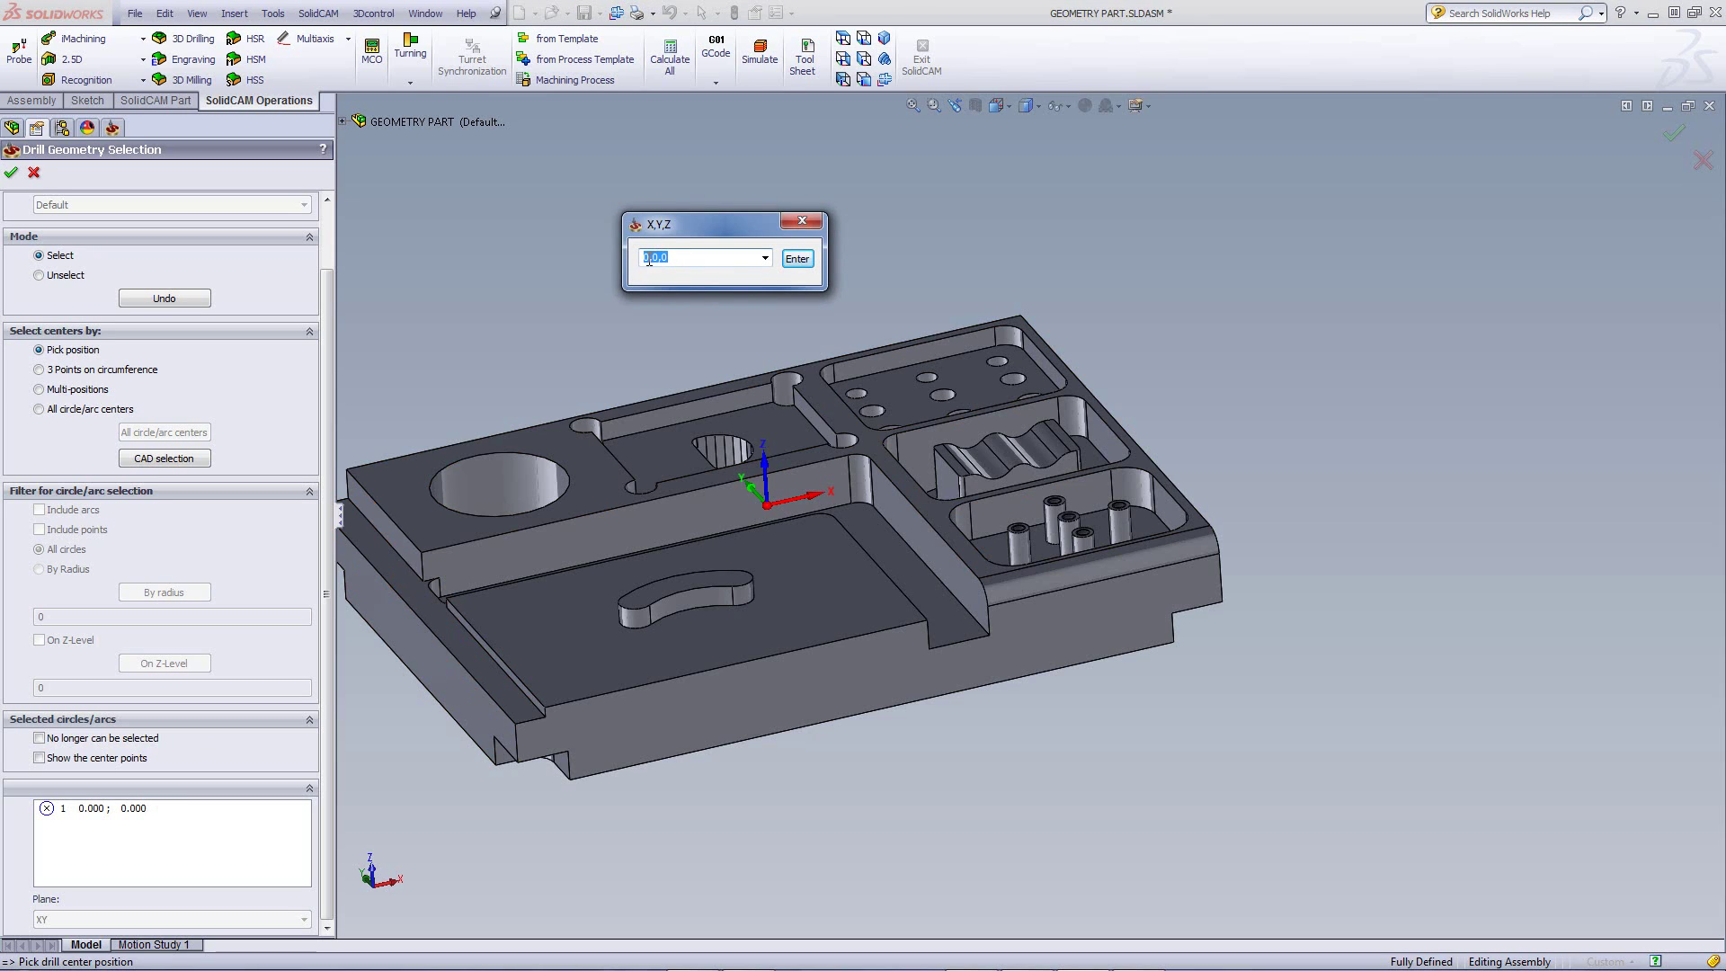
left_click_drag(653, 260, 662, 258)
left_click(795, 260)
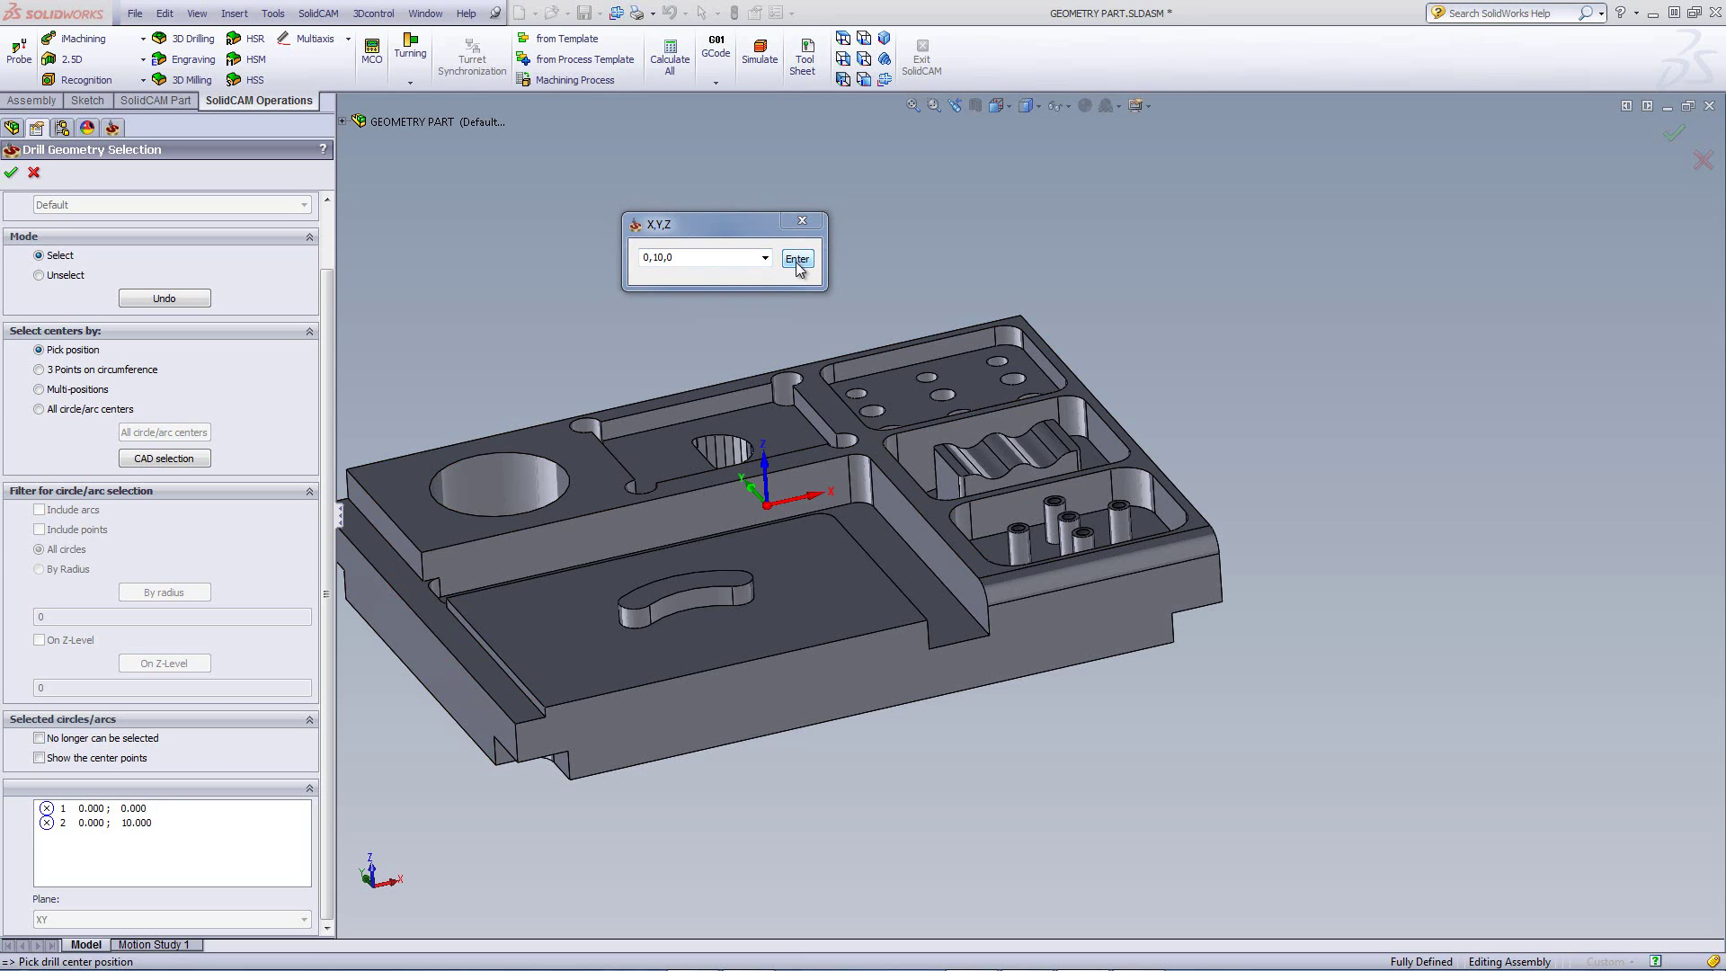
scroll(777, 509, "down", 5)
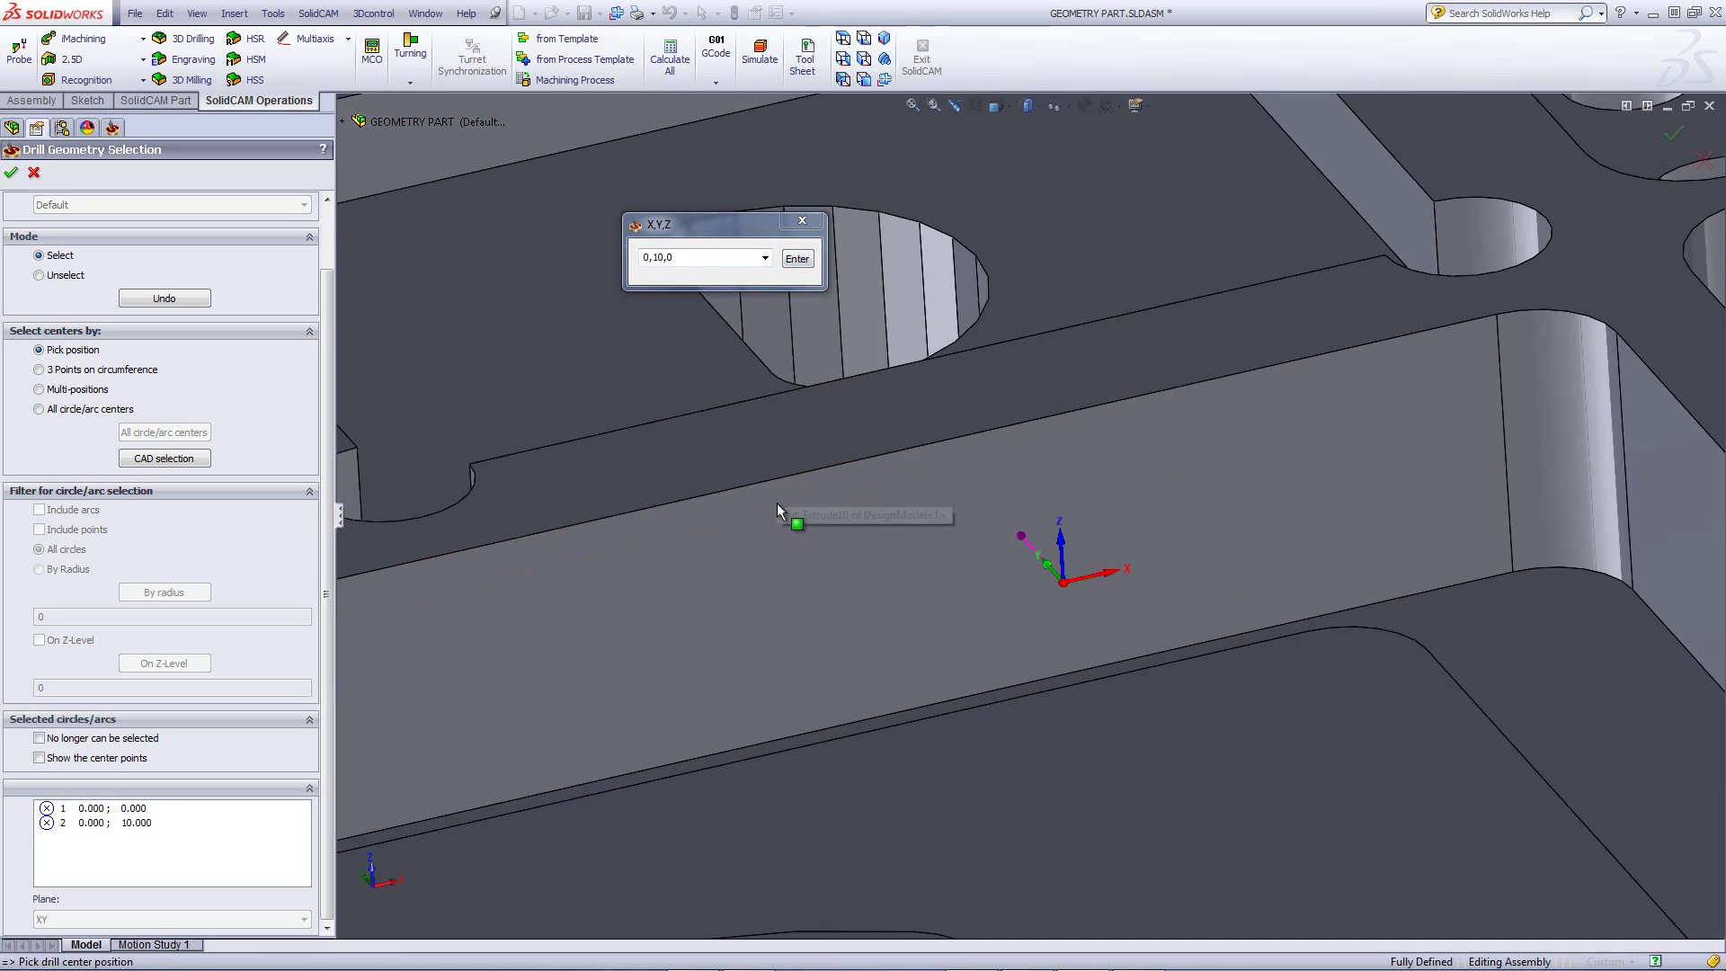
scroll(778, 509, "down", 3)
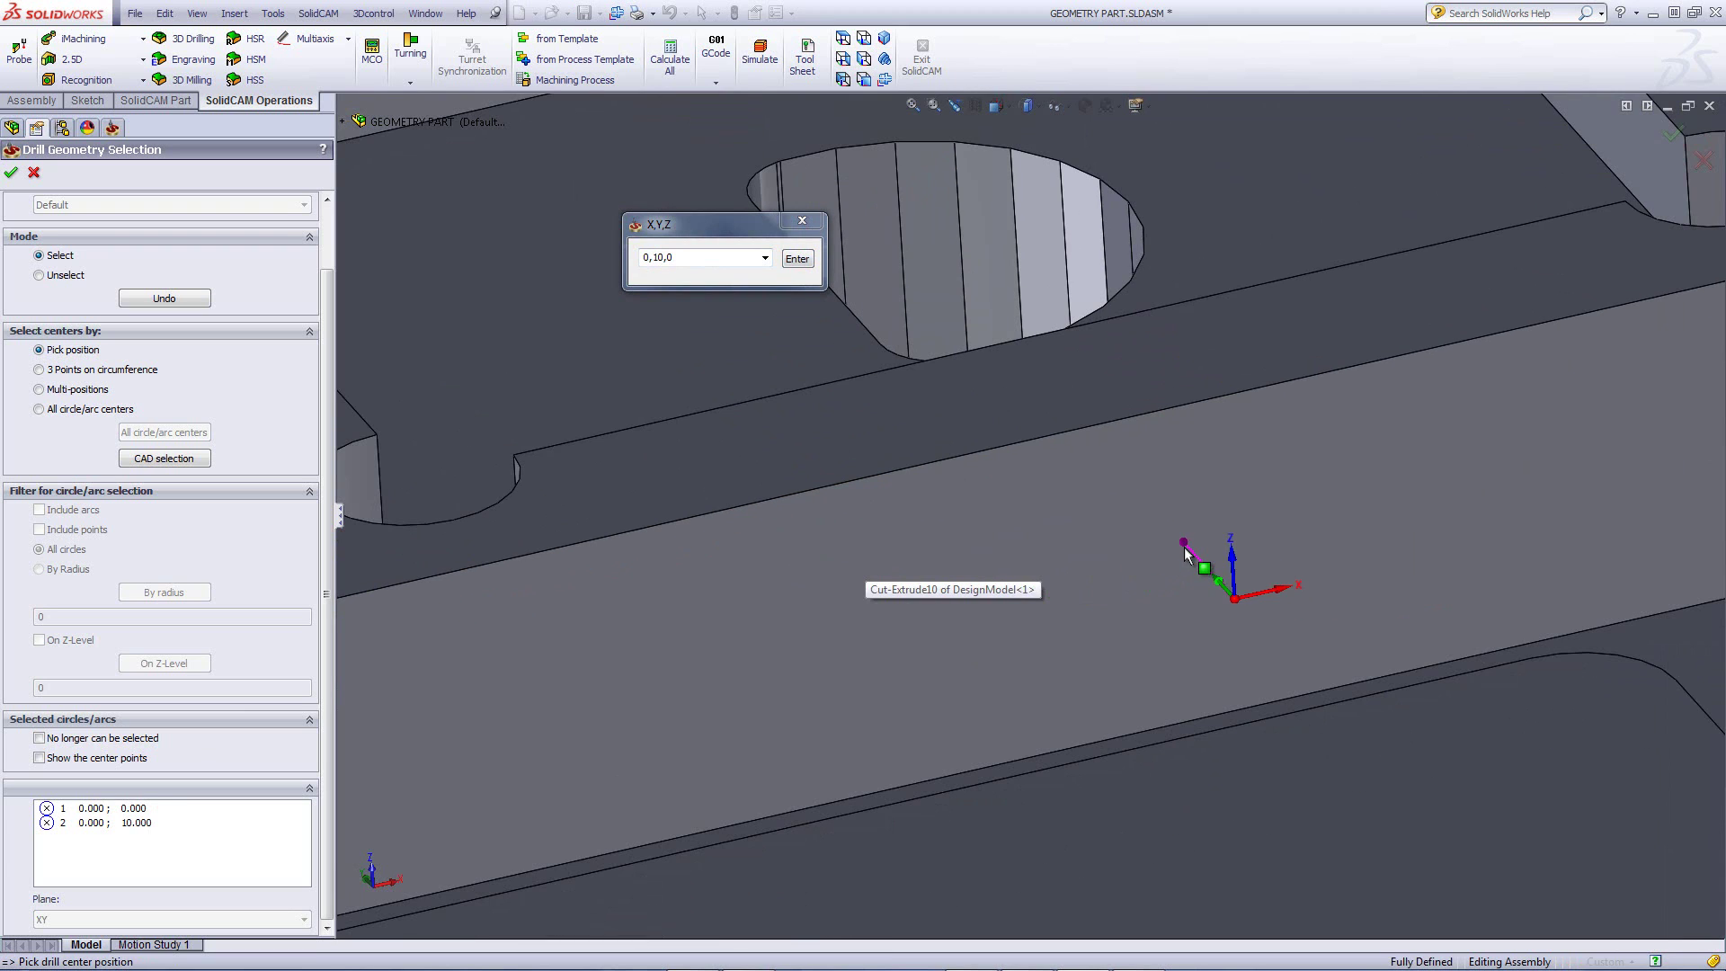
scroll(1185, 550, "up", 8)
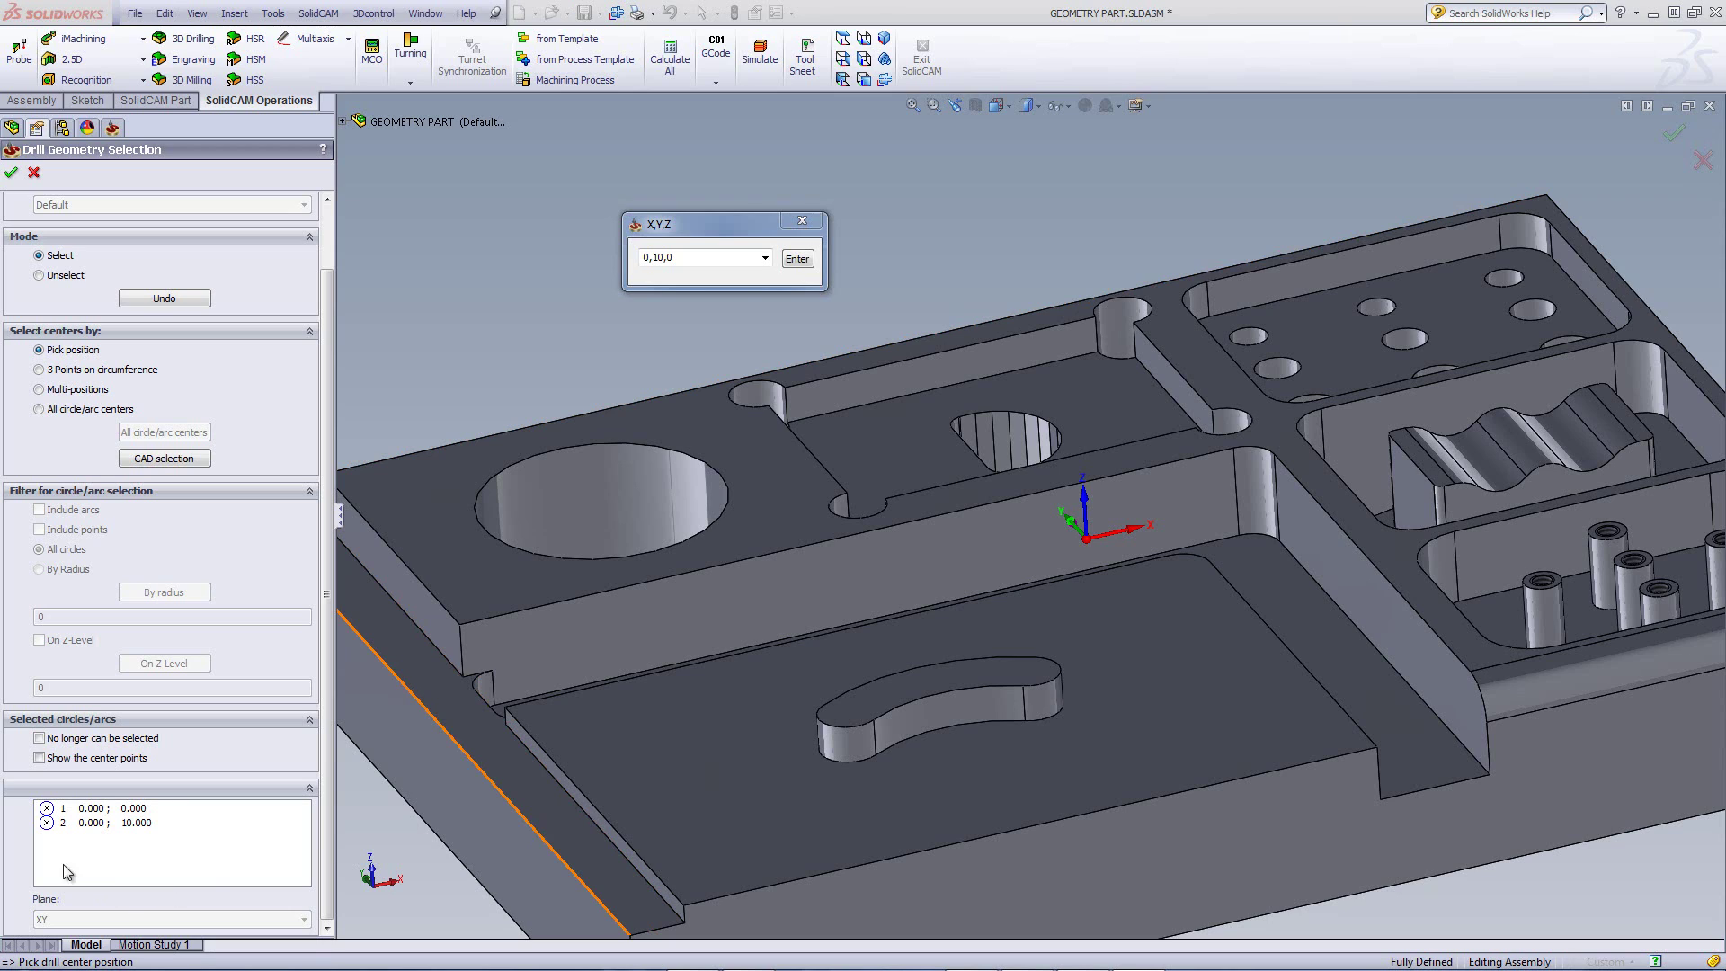
Step: Delete all listed drill positions and move the coordinate entry dialog clear of the model
right_click(90, 814)
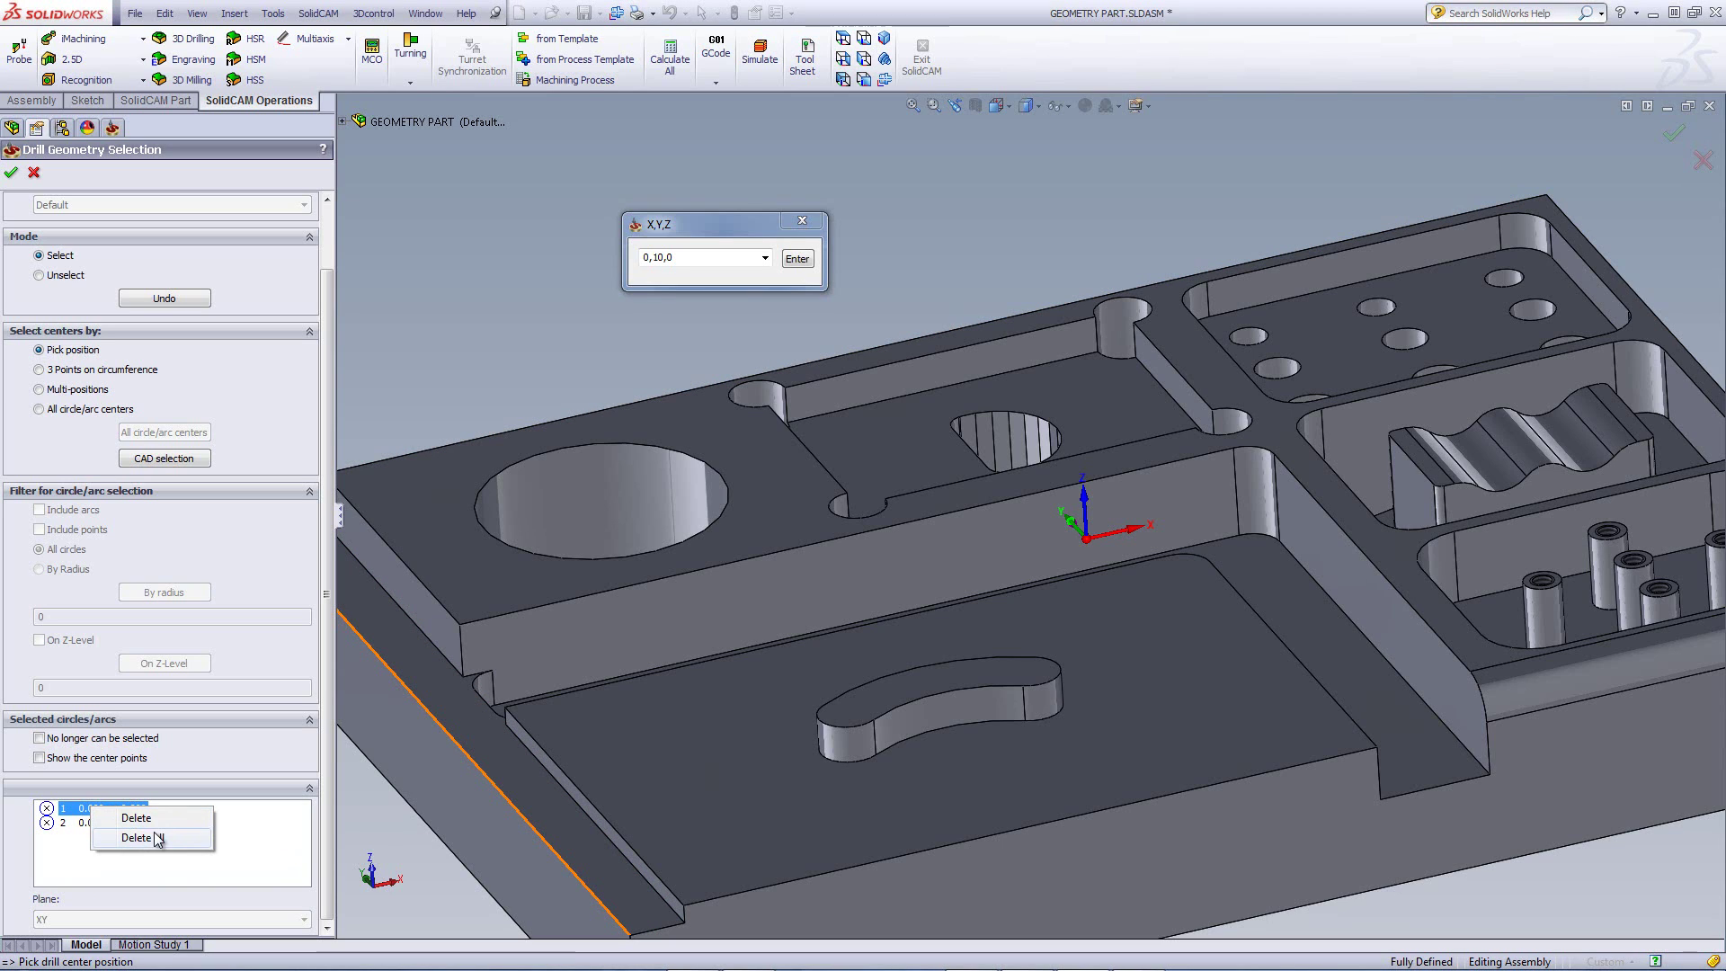
left_click(155, 836)
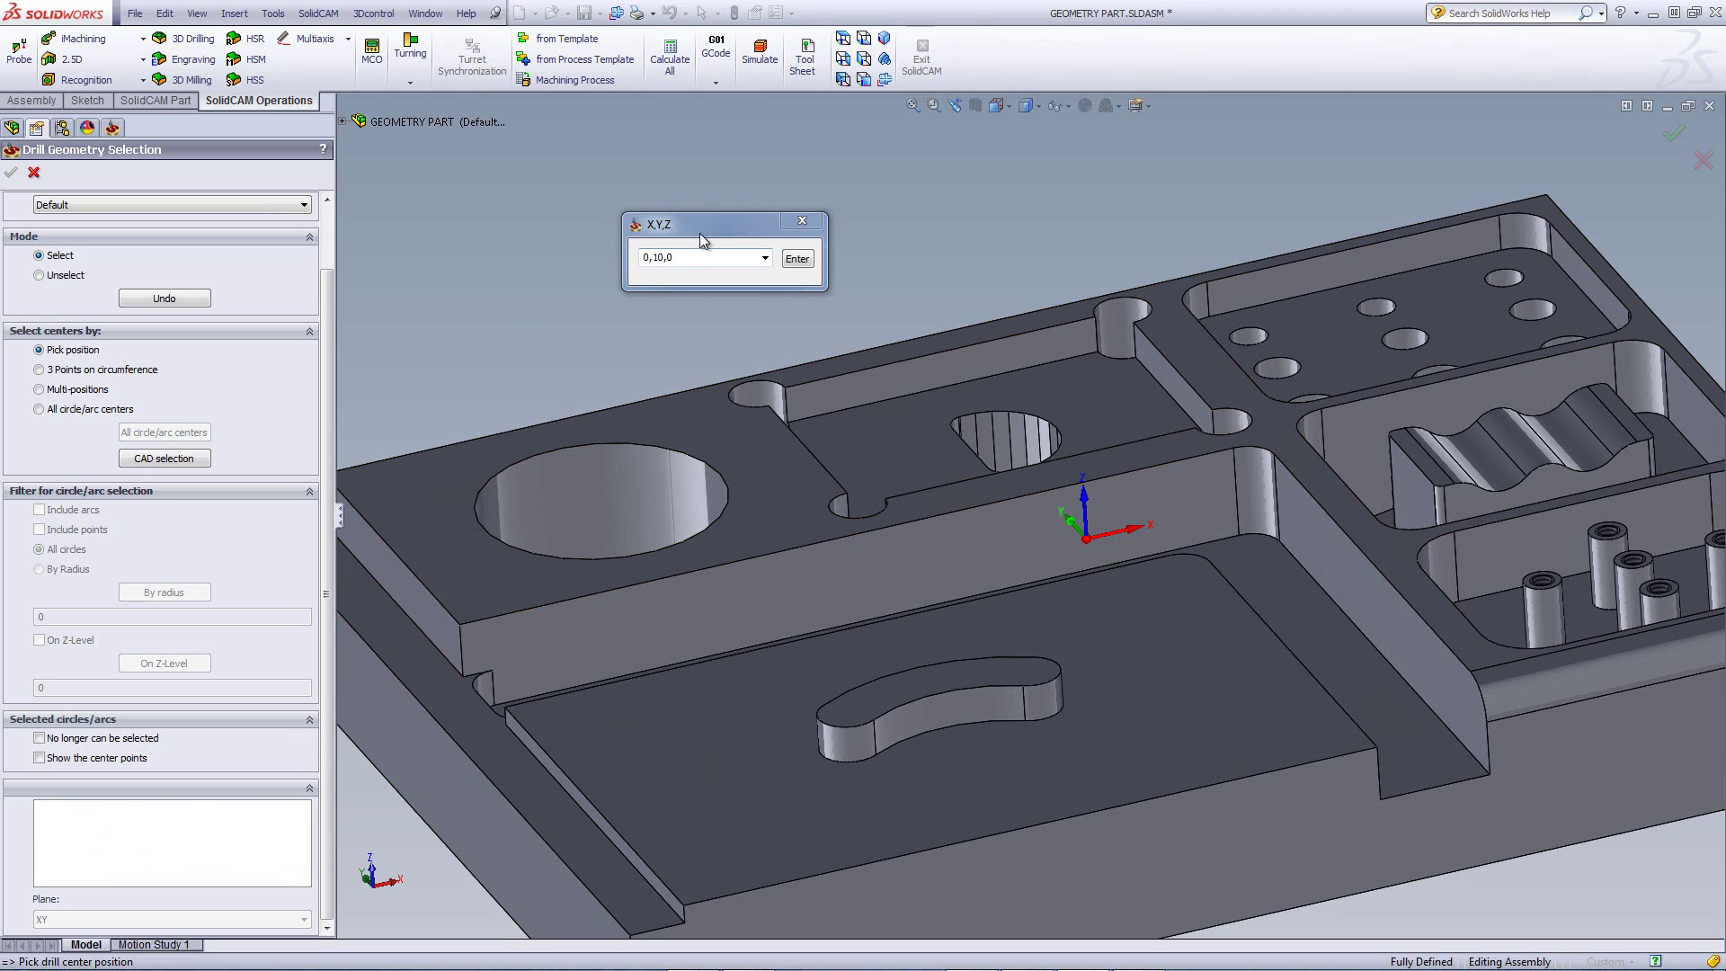
left_click_drag(703, 230, 134, 846)
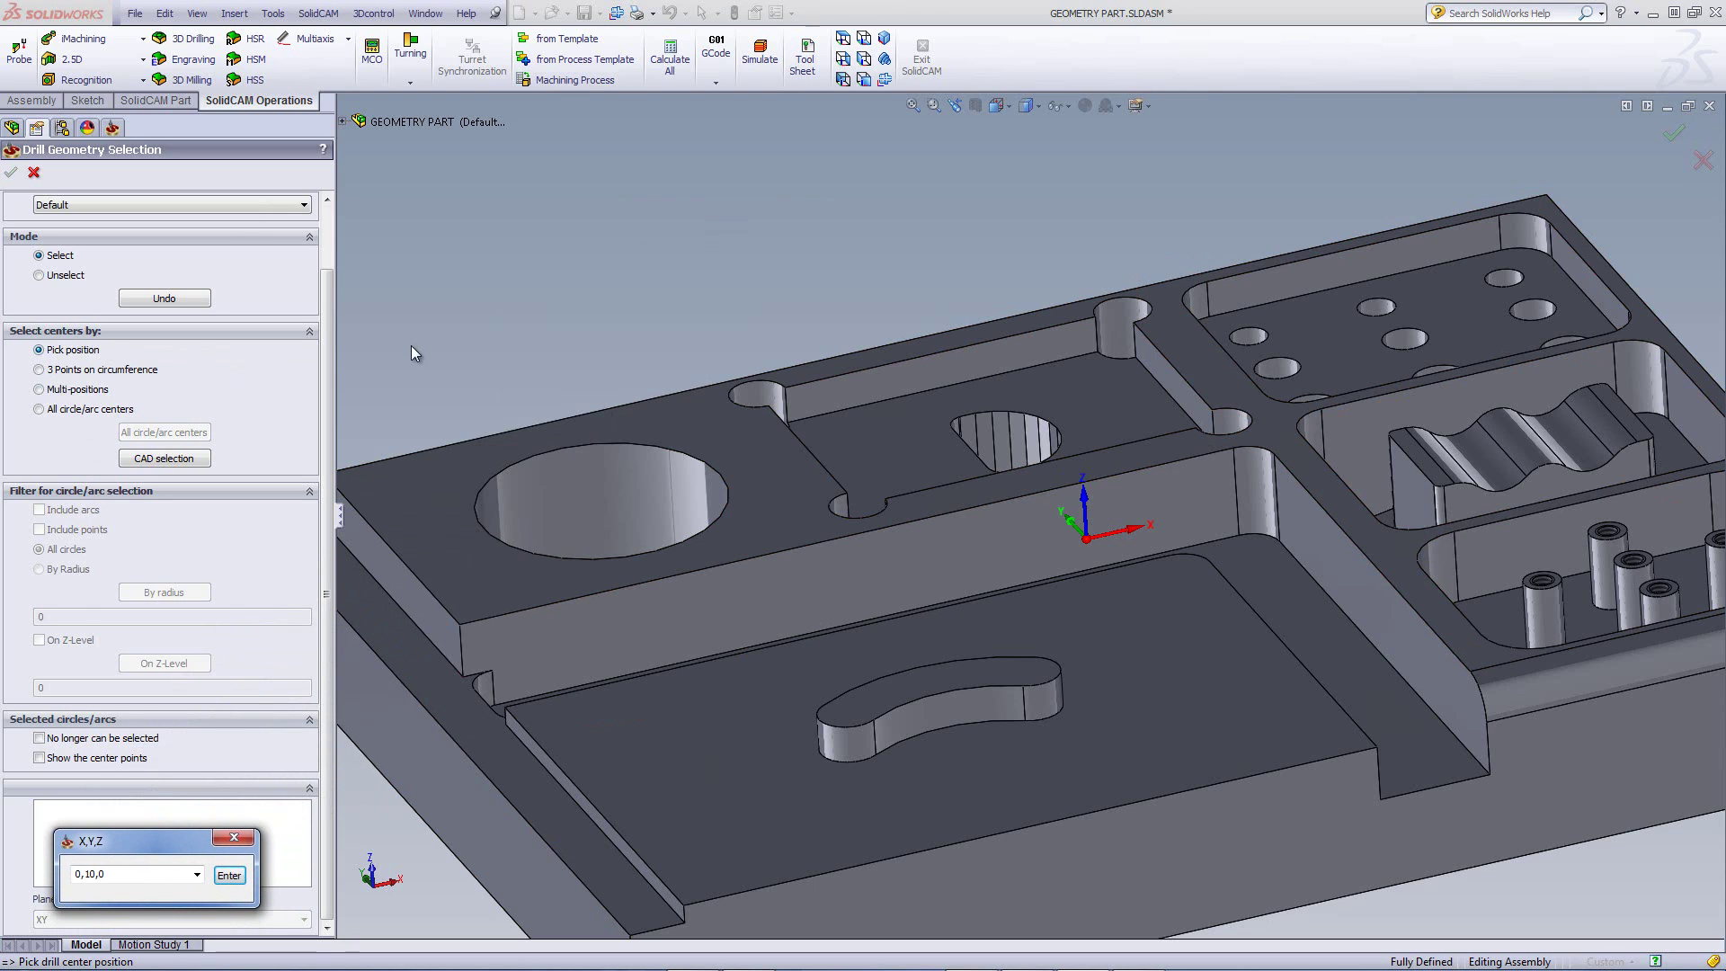
Step: Define a drill center from three points on the circumference of the round hole beside the large slotted face
left_click(38, 370)
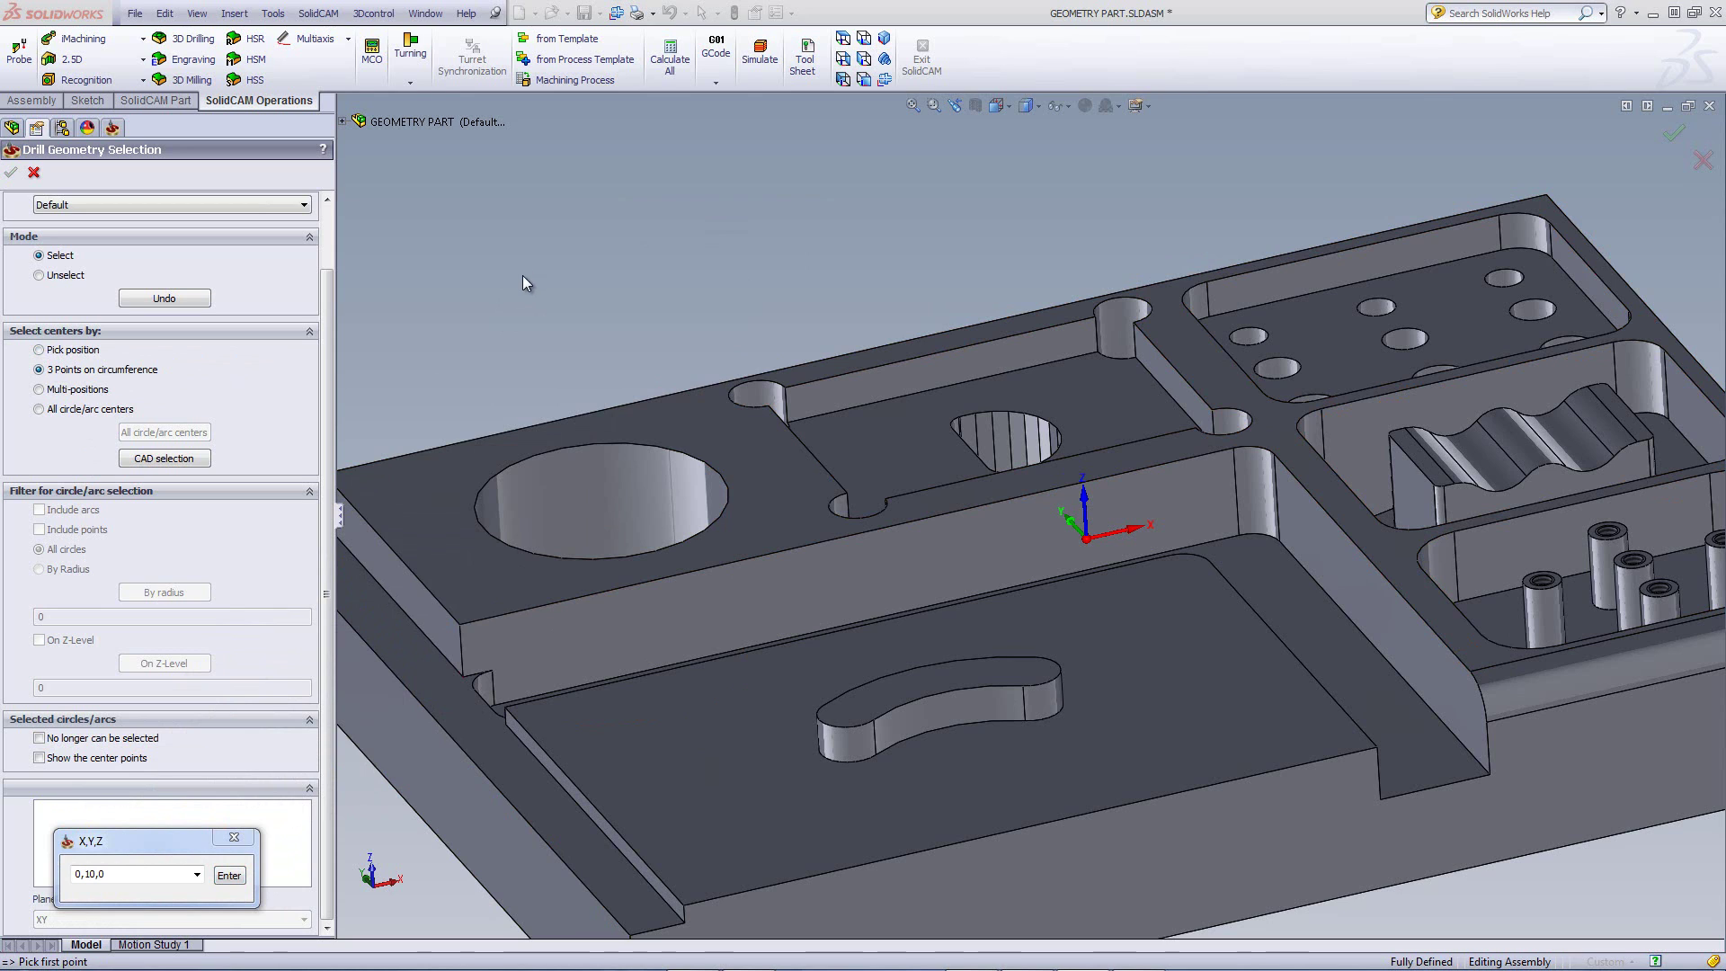
middle_click_drag(521, 277, 559, 441)
scroll(603, 535, "up", 4)
middle_click_drag(669, 558, 775, 711)
scroll(840, 726, "down", 1)
scroll(842, 725, "down", 6)
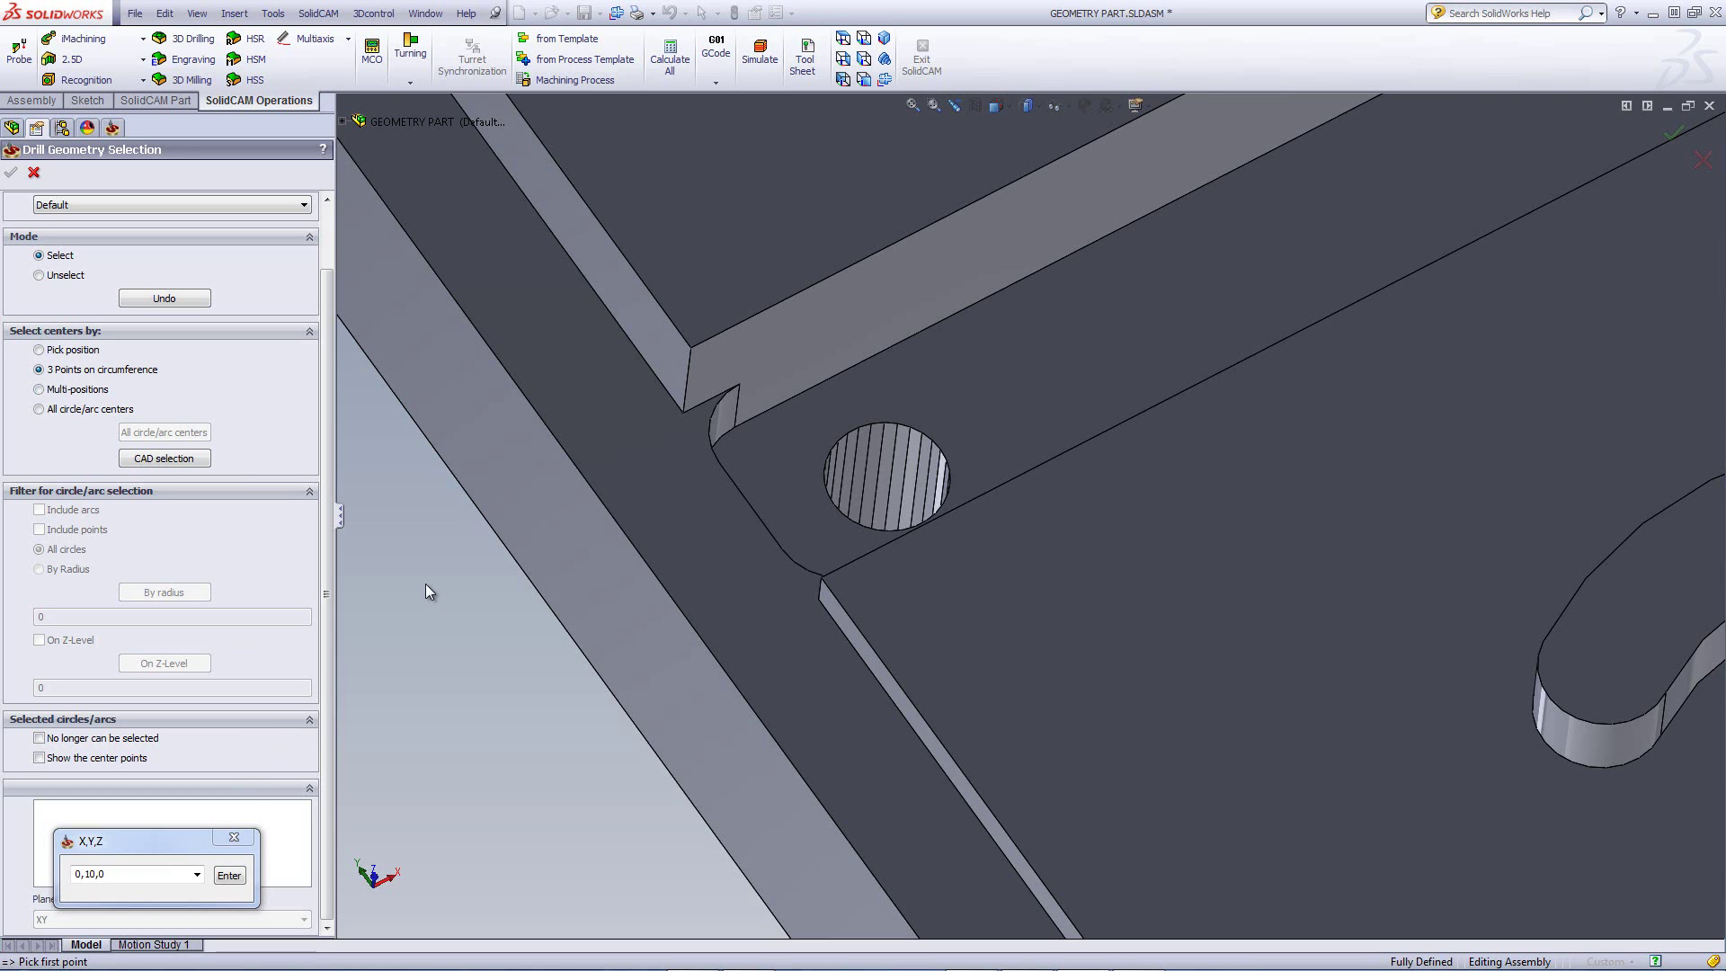
left_click(910, 426)
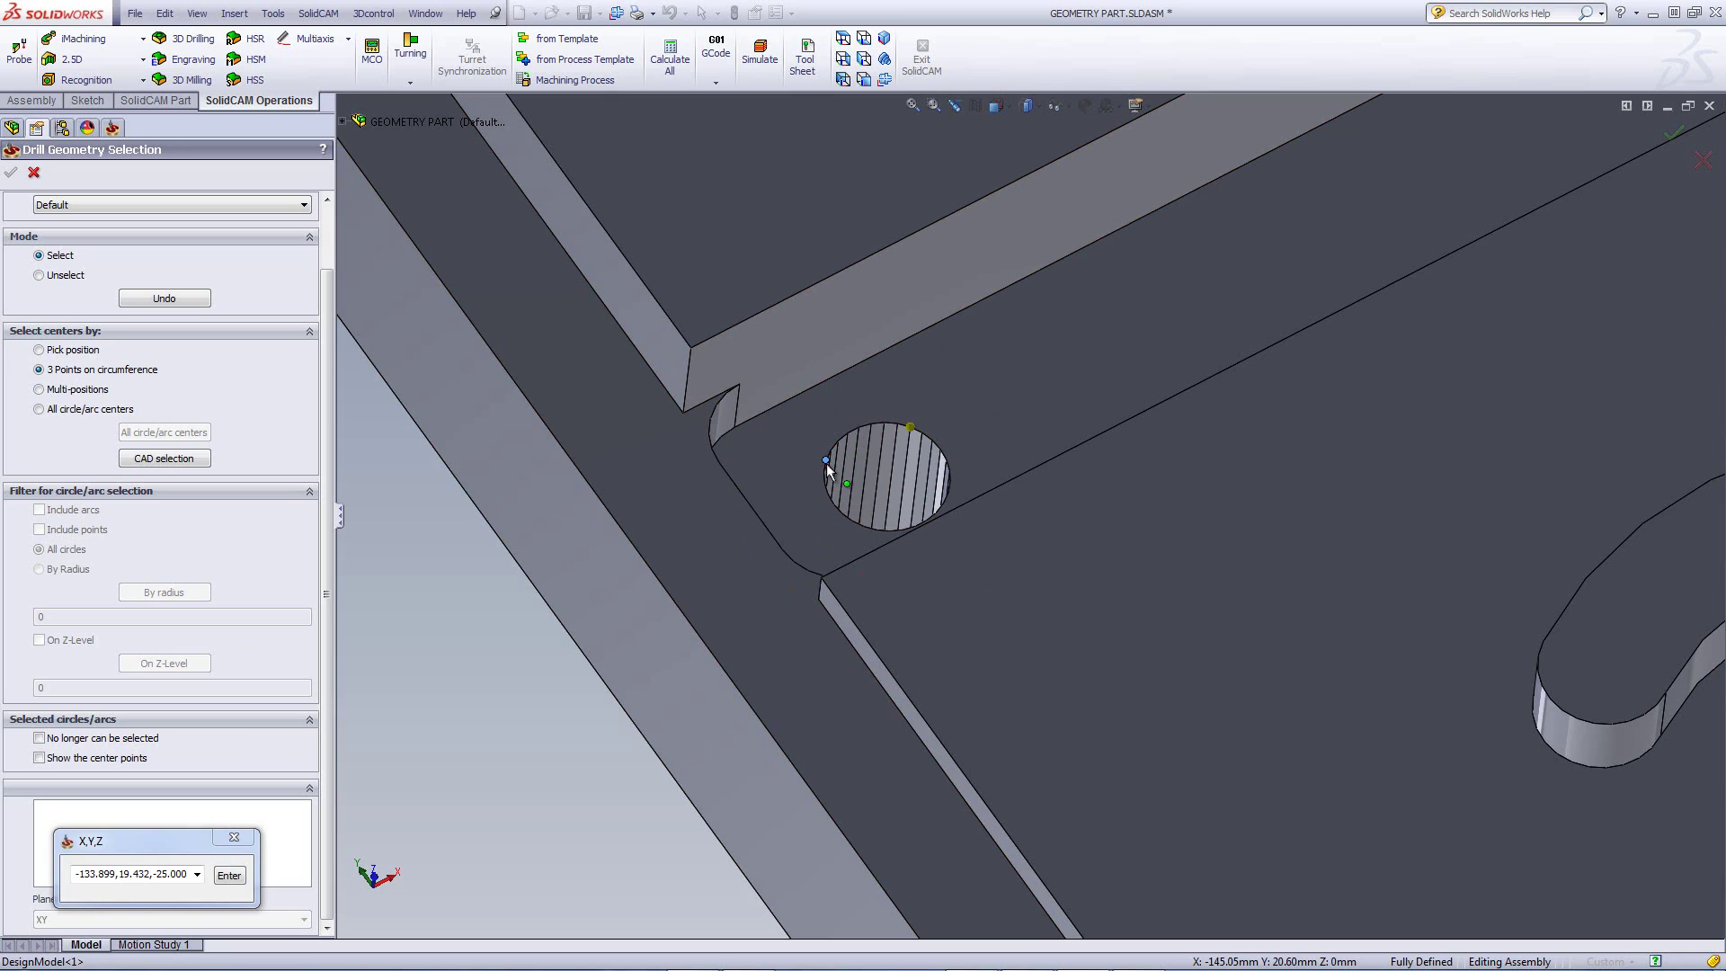
left_click(827, 461)
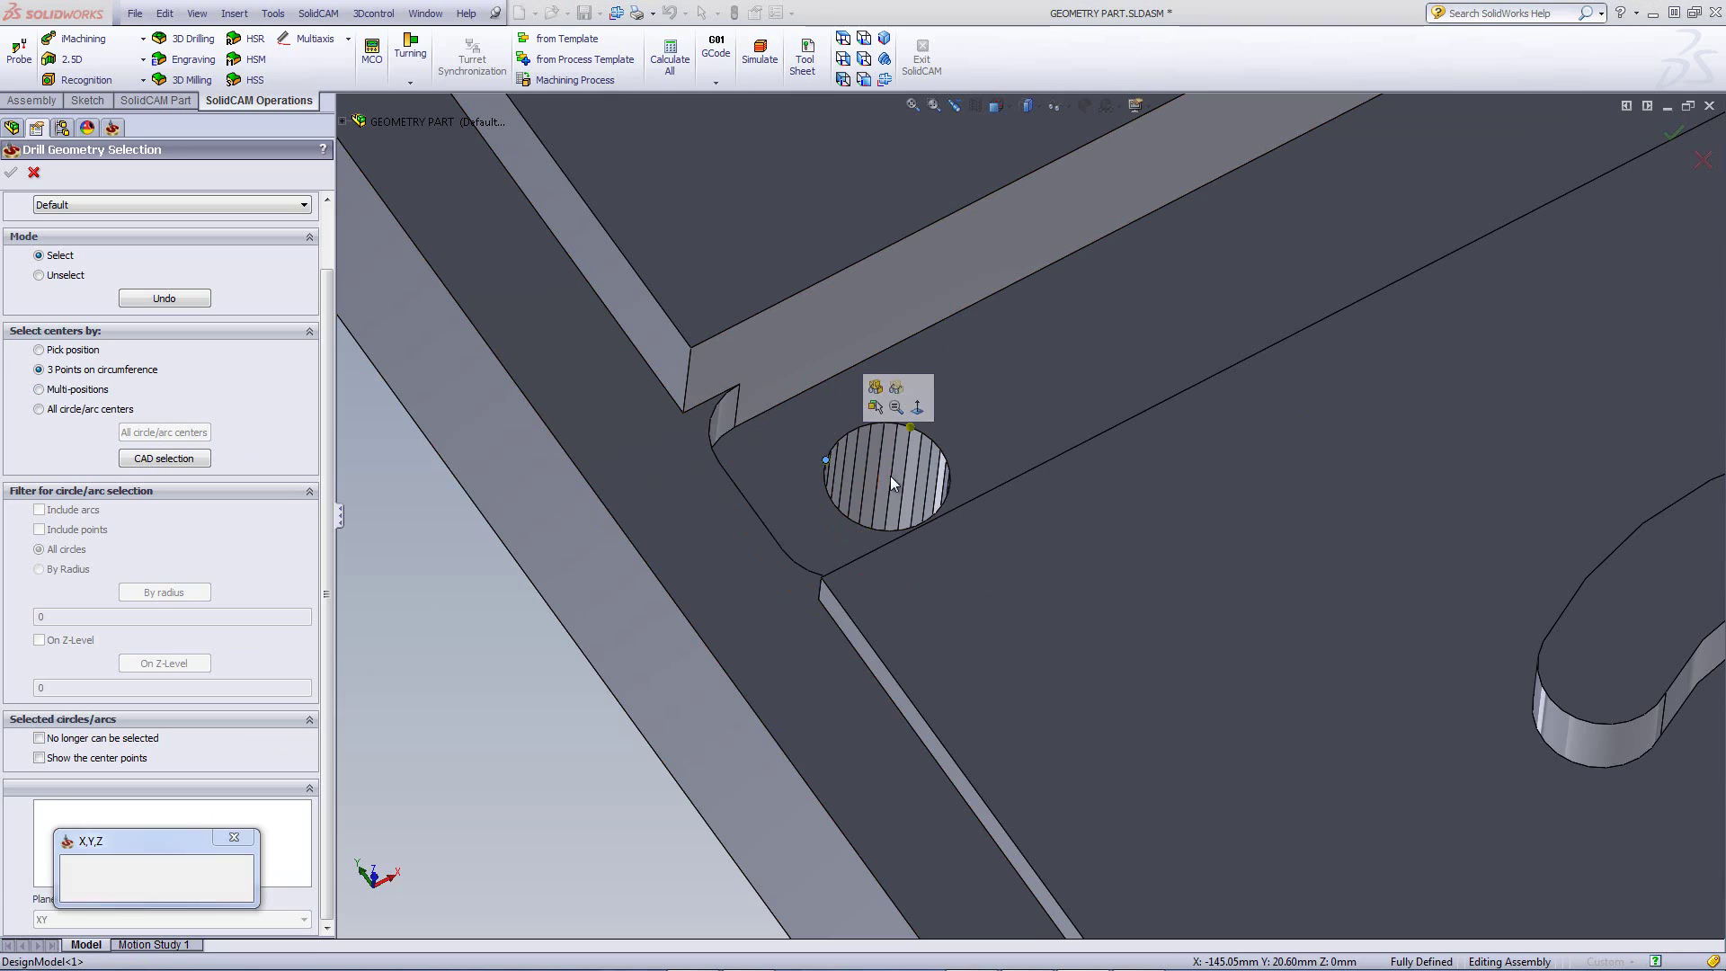
left_click(951, 486)
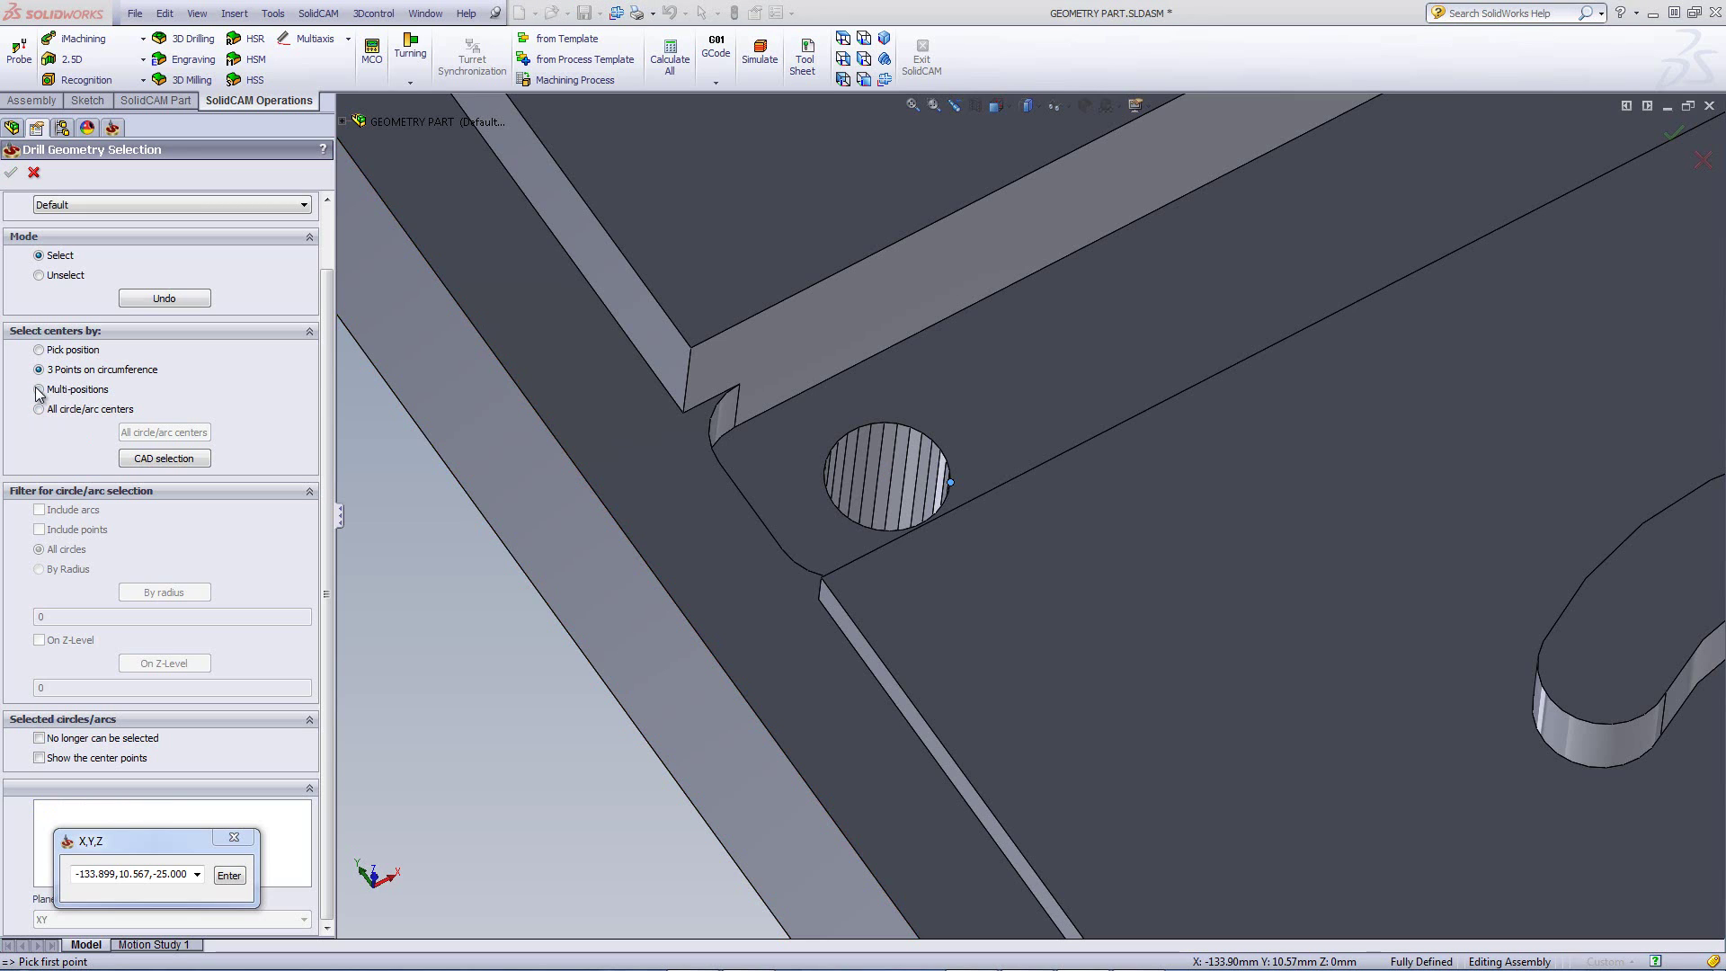
Step: Switch to multi-position selection and add all circle centers on the floor face of the pocket with the nine-hole pattern
left_click(40, 391)
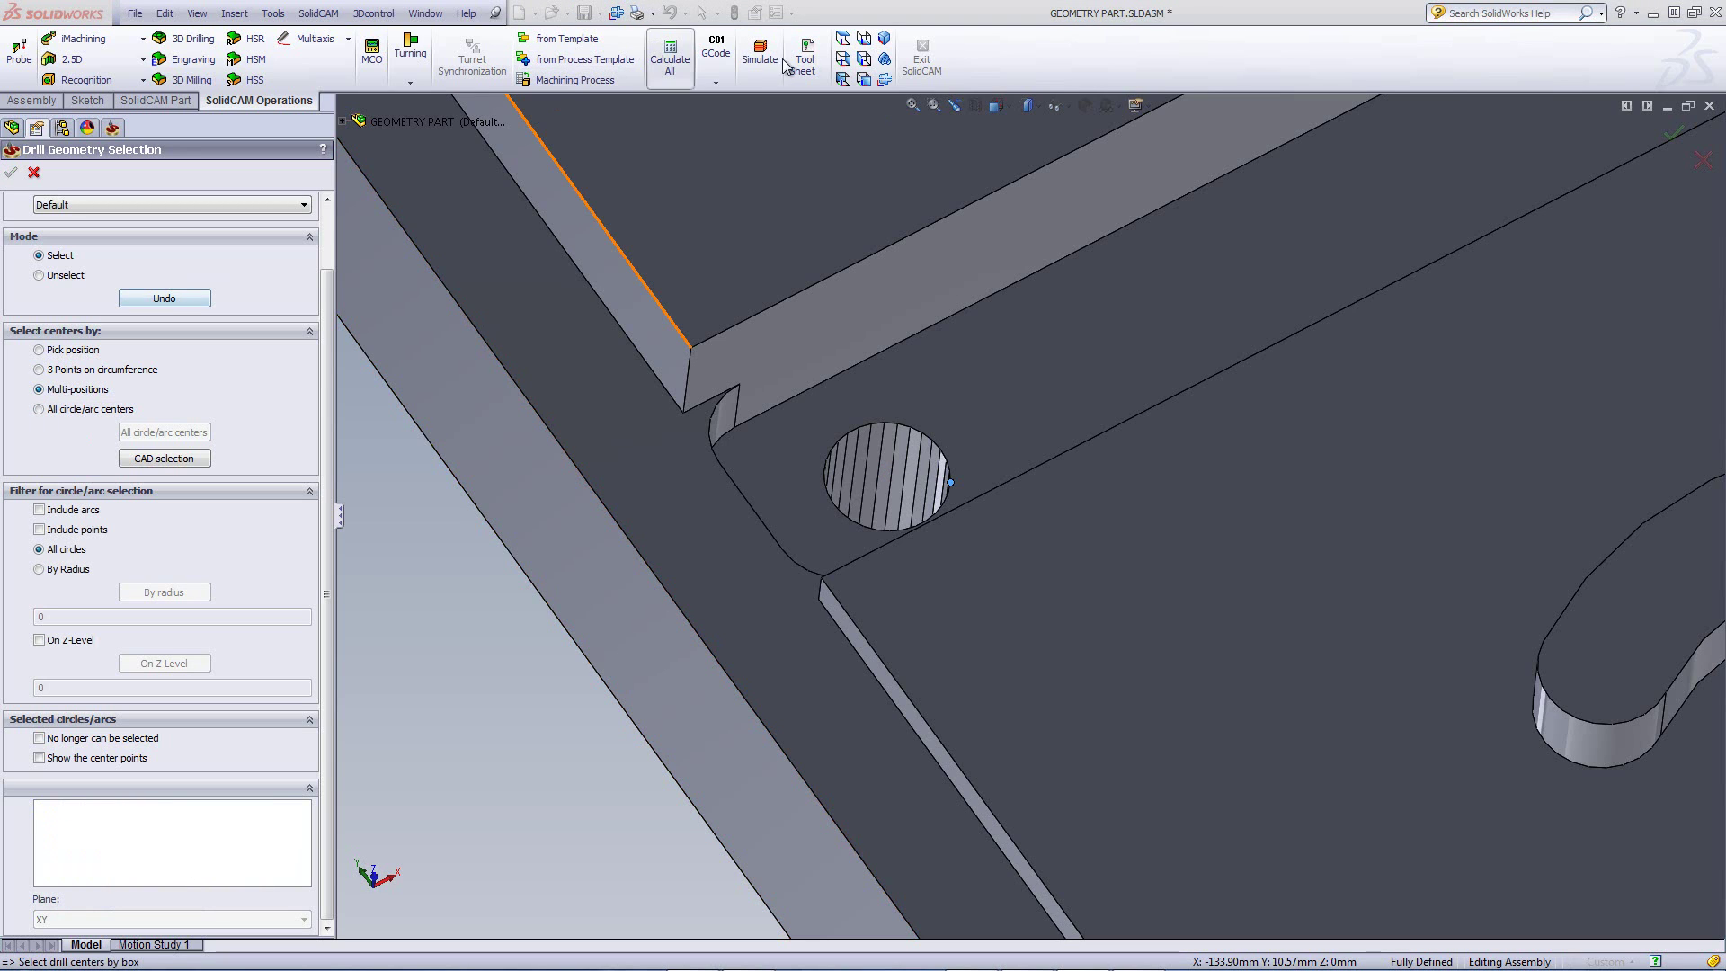
left_click(868, 42)
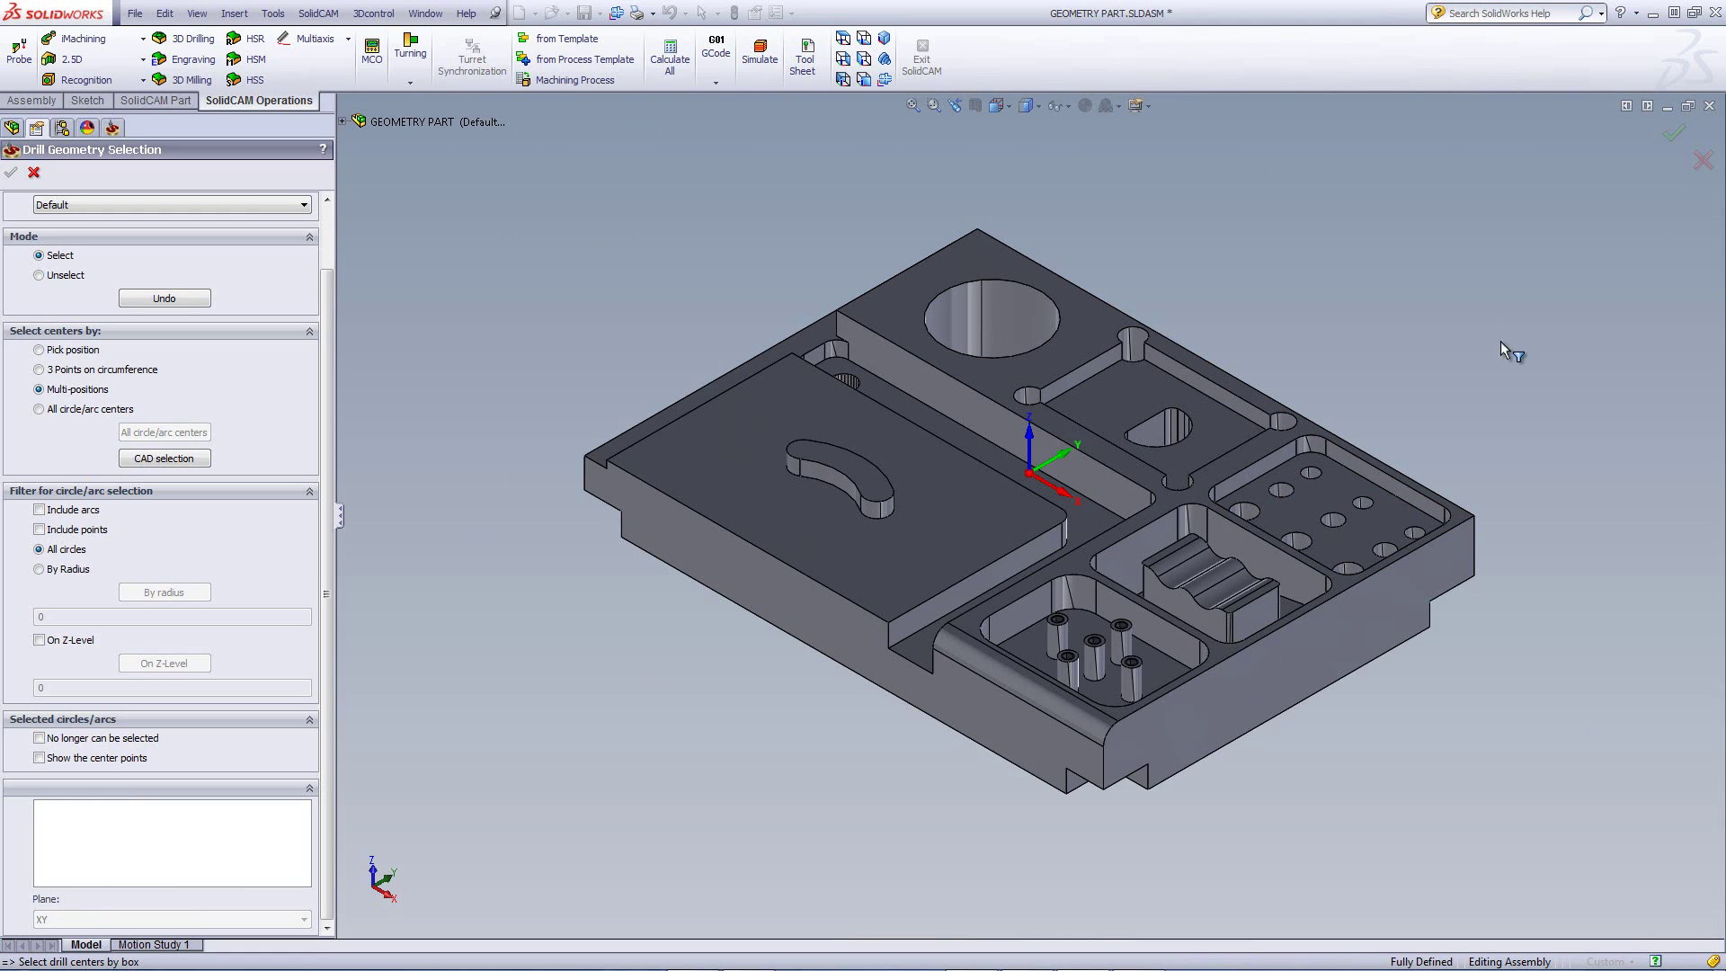
left_click(1312, 504)
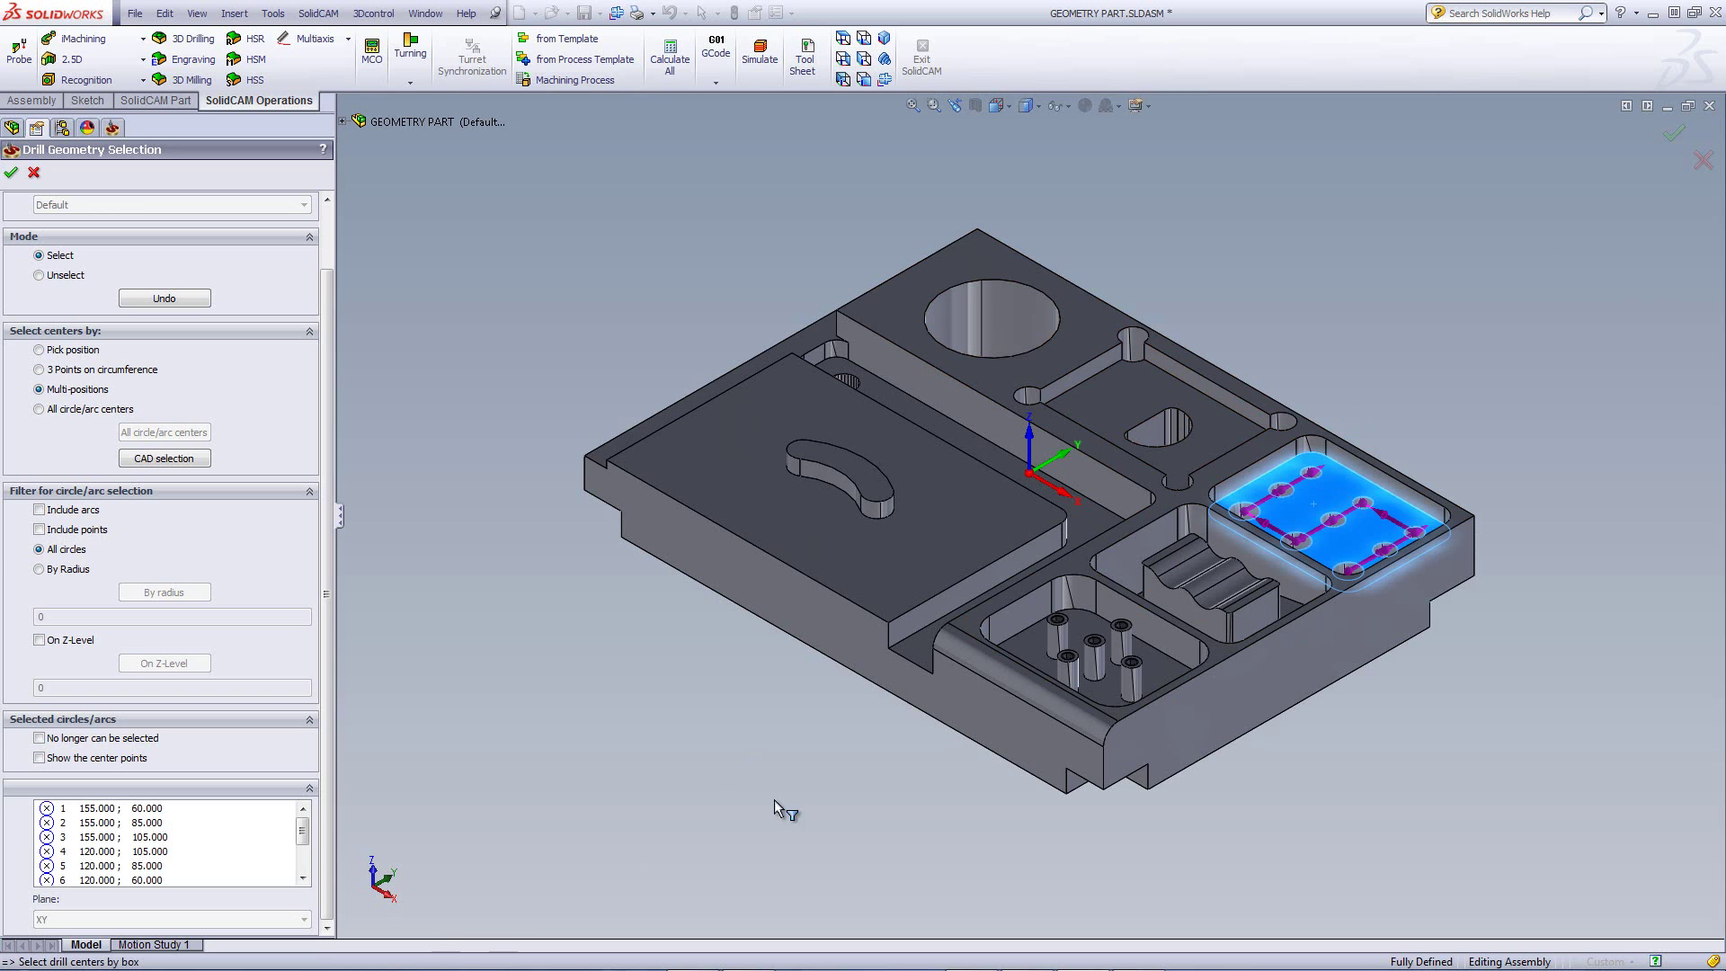
left_click(1415, 424)
scroll(1353, 536, "down", 5)
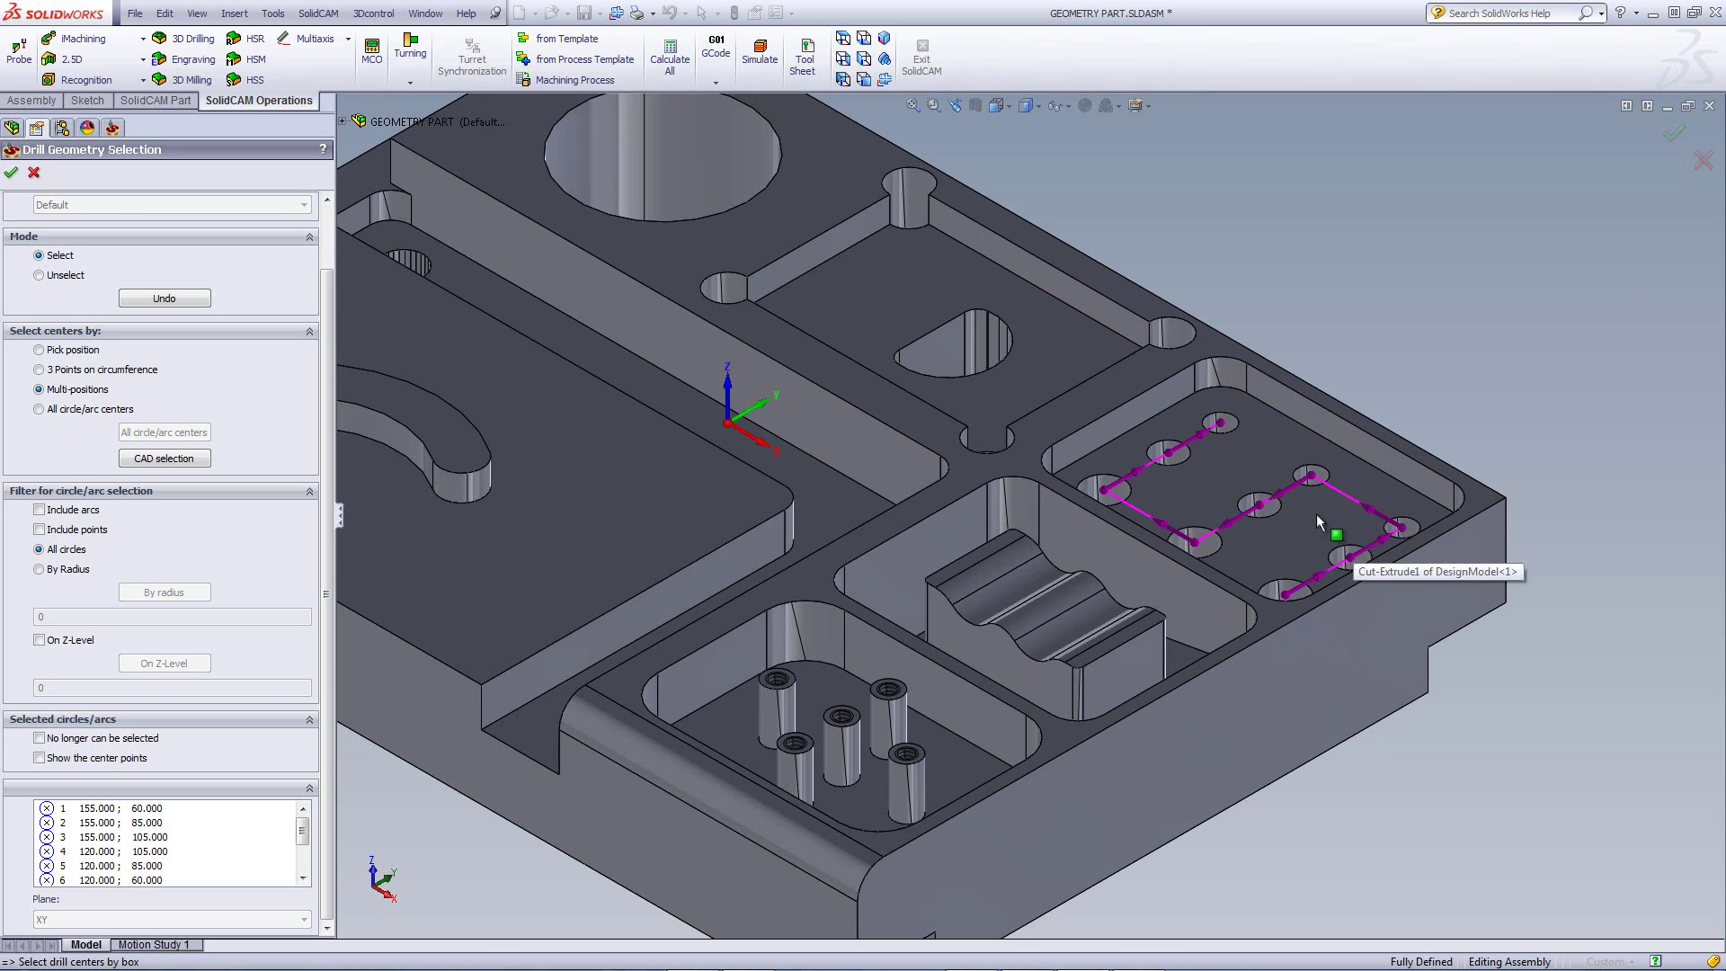
Step: Add the center of the large round hole to the drill positions
scroll(1232, 531, "up", 5)
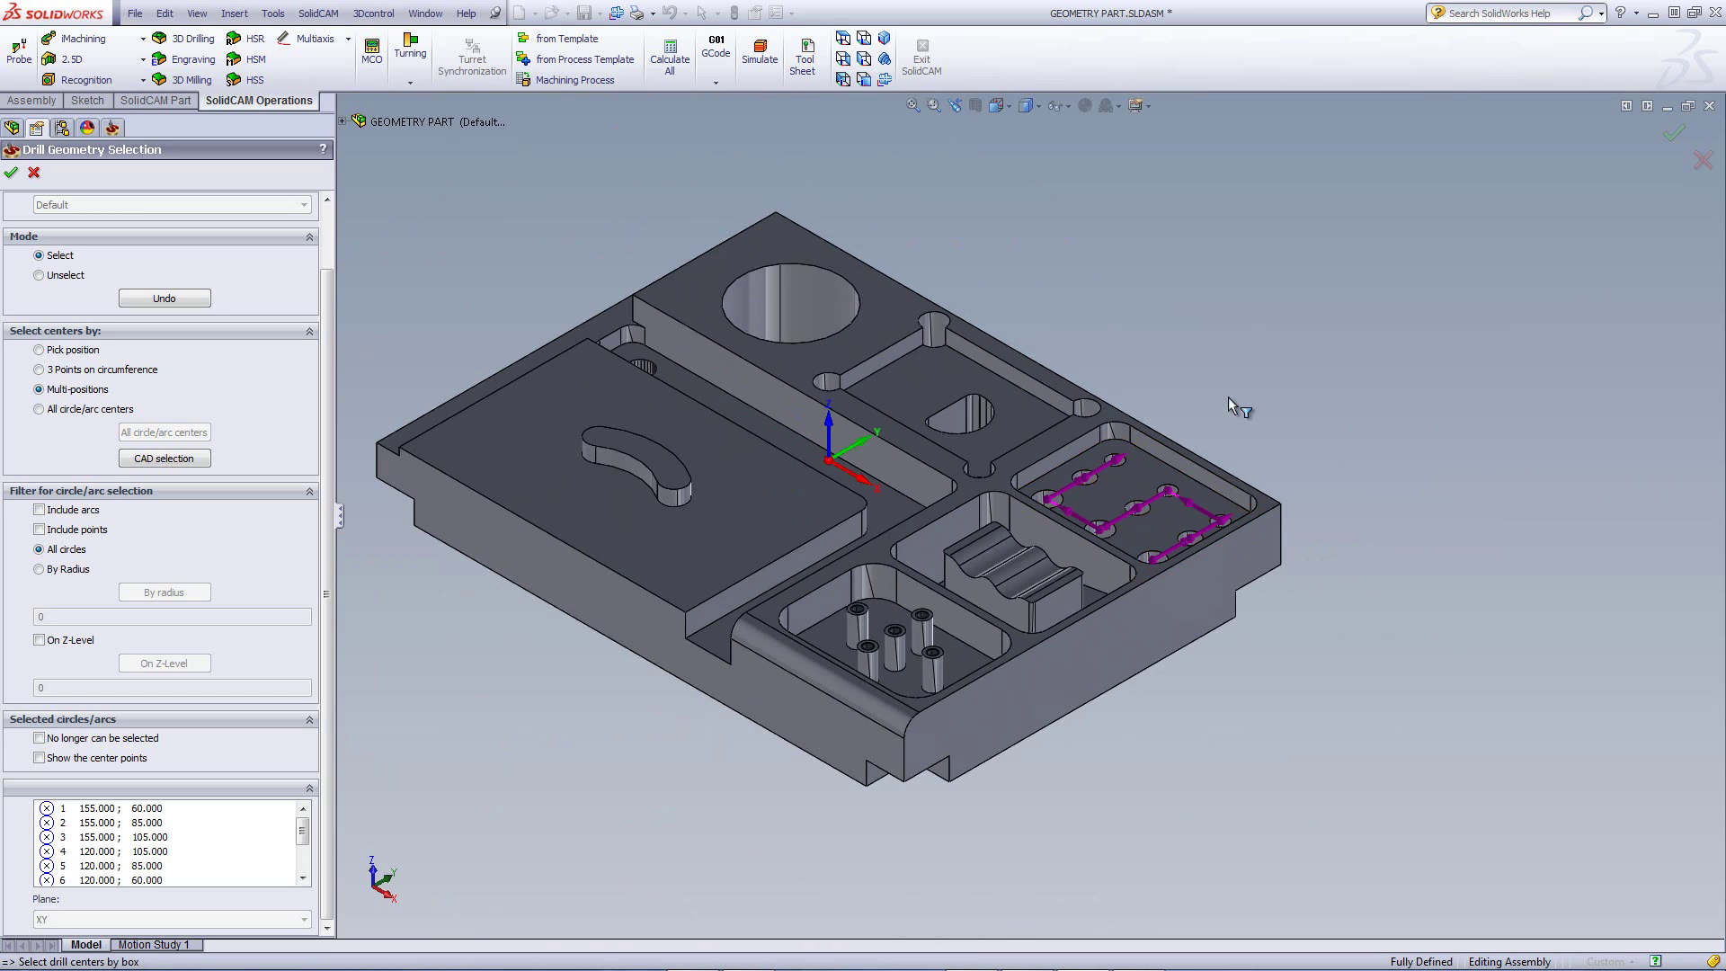
scroll(1122, 456, "down", 3)
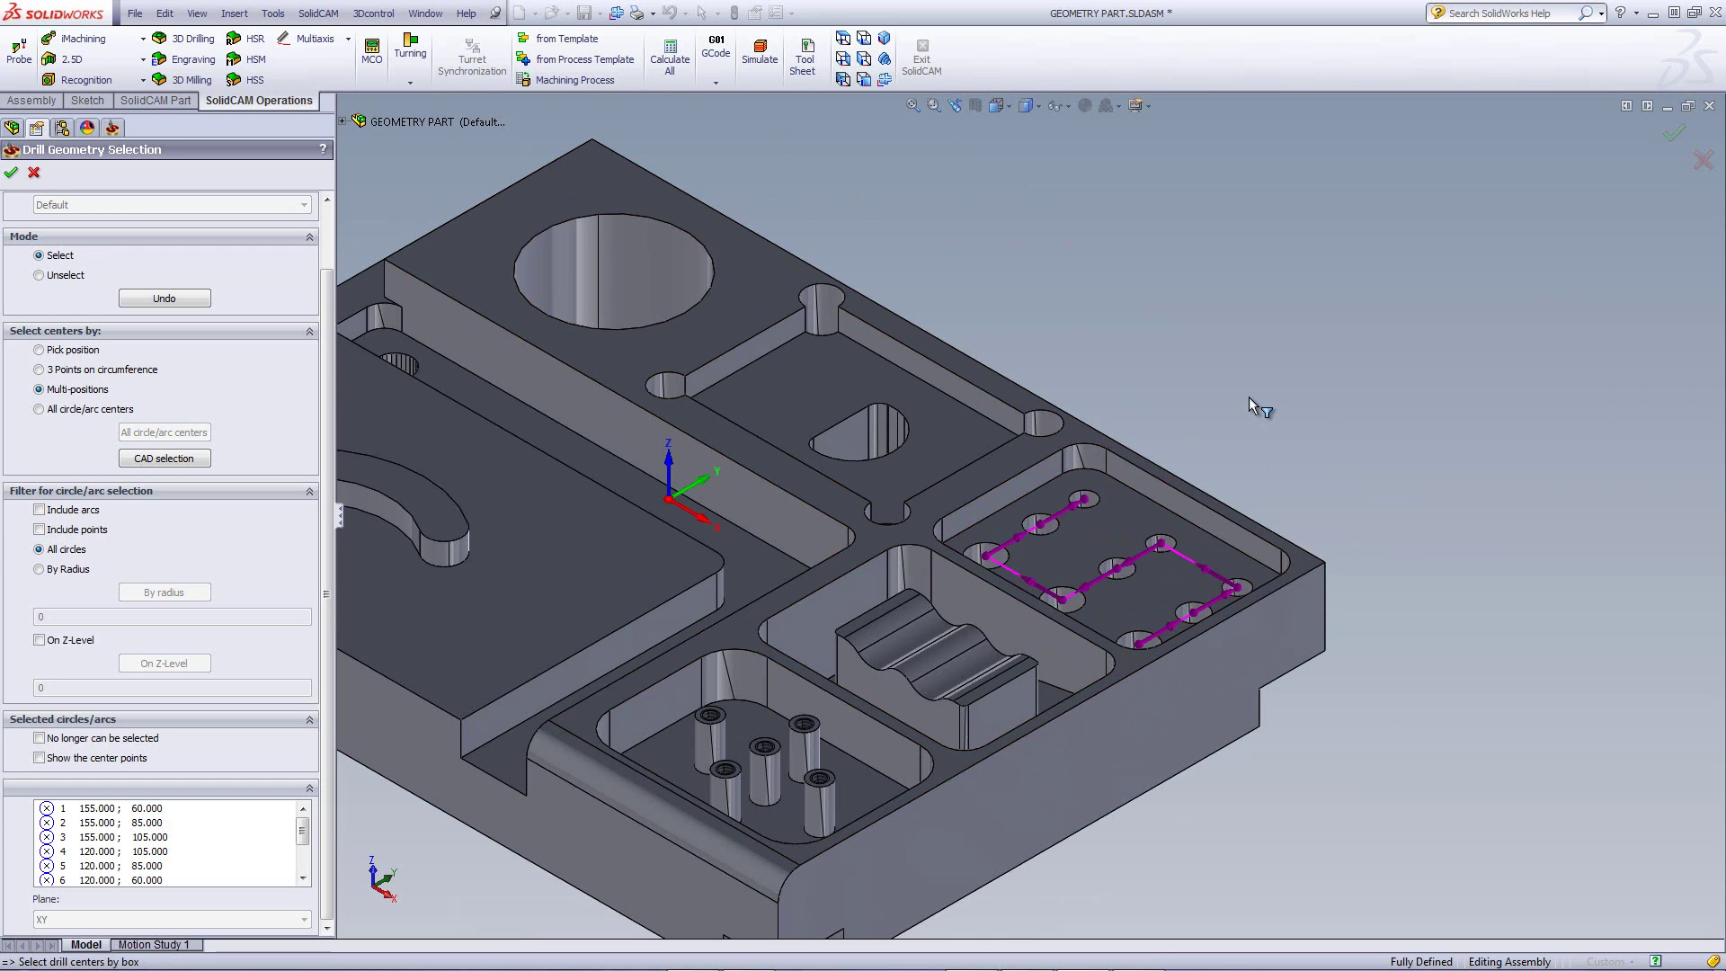
scroll(1248, 415, "up", 4)
scroll(963, 611, "down", 3)
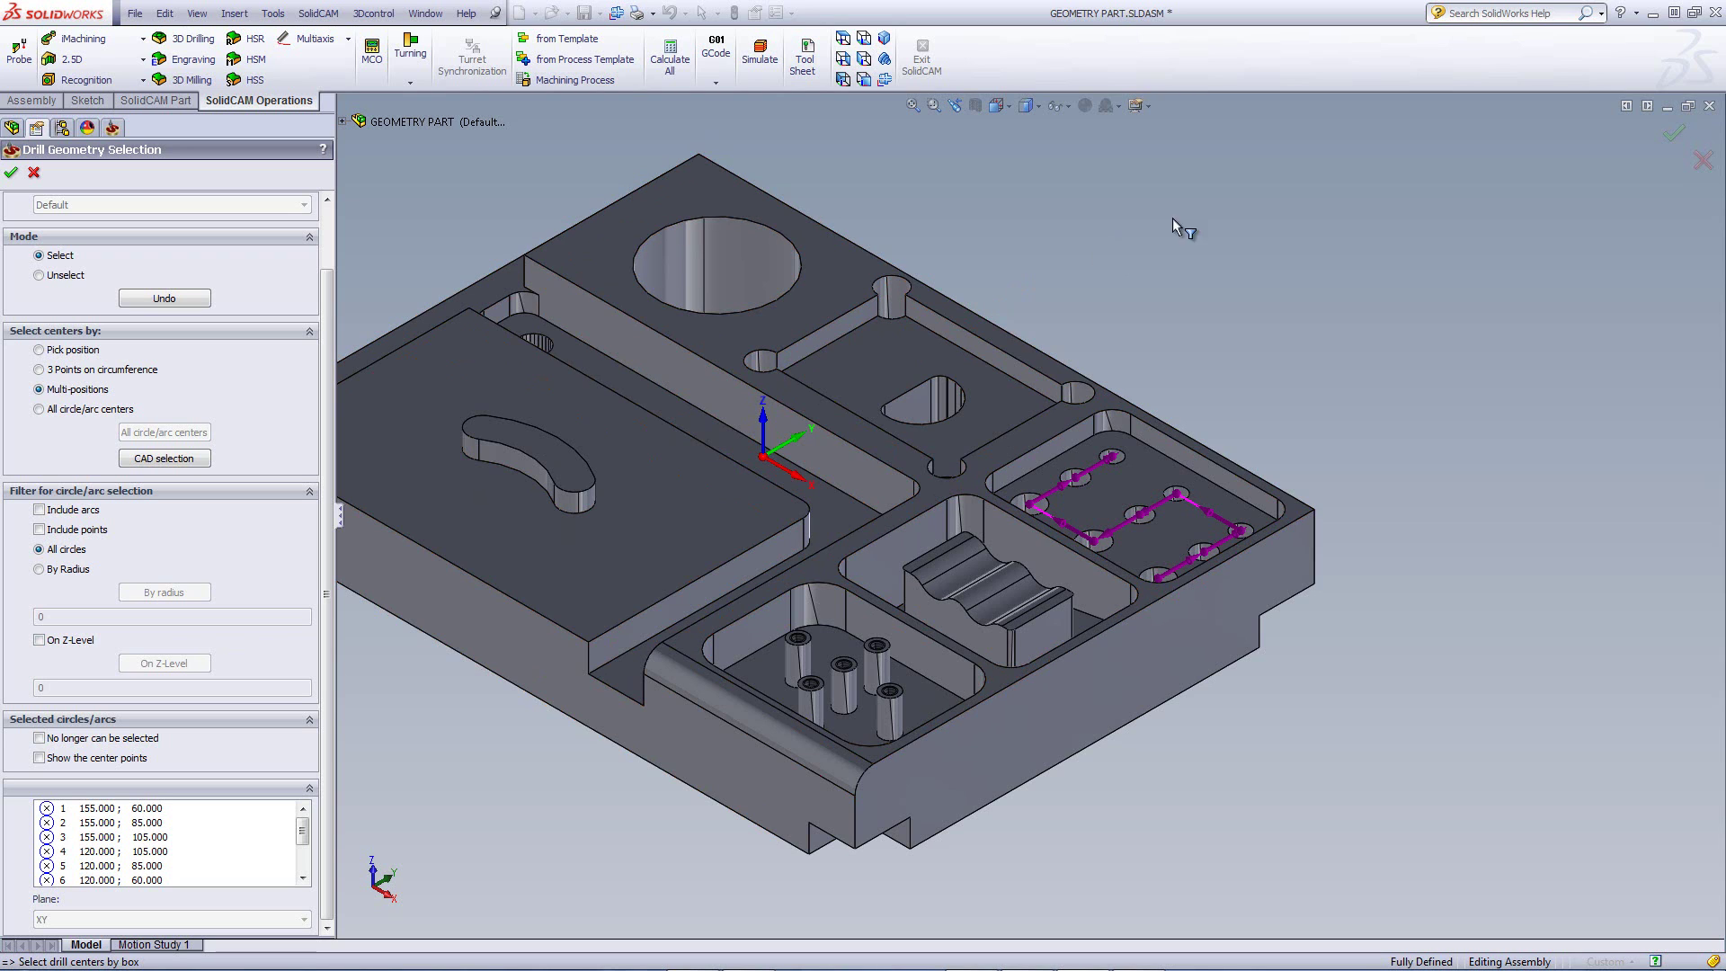
left_click(752, 257)
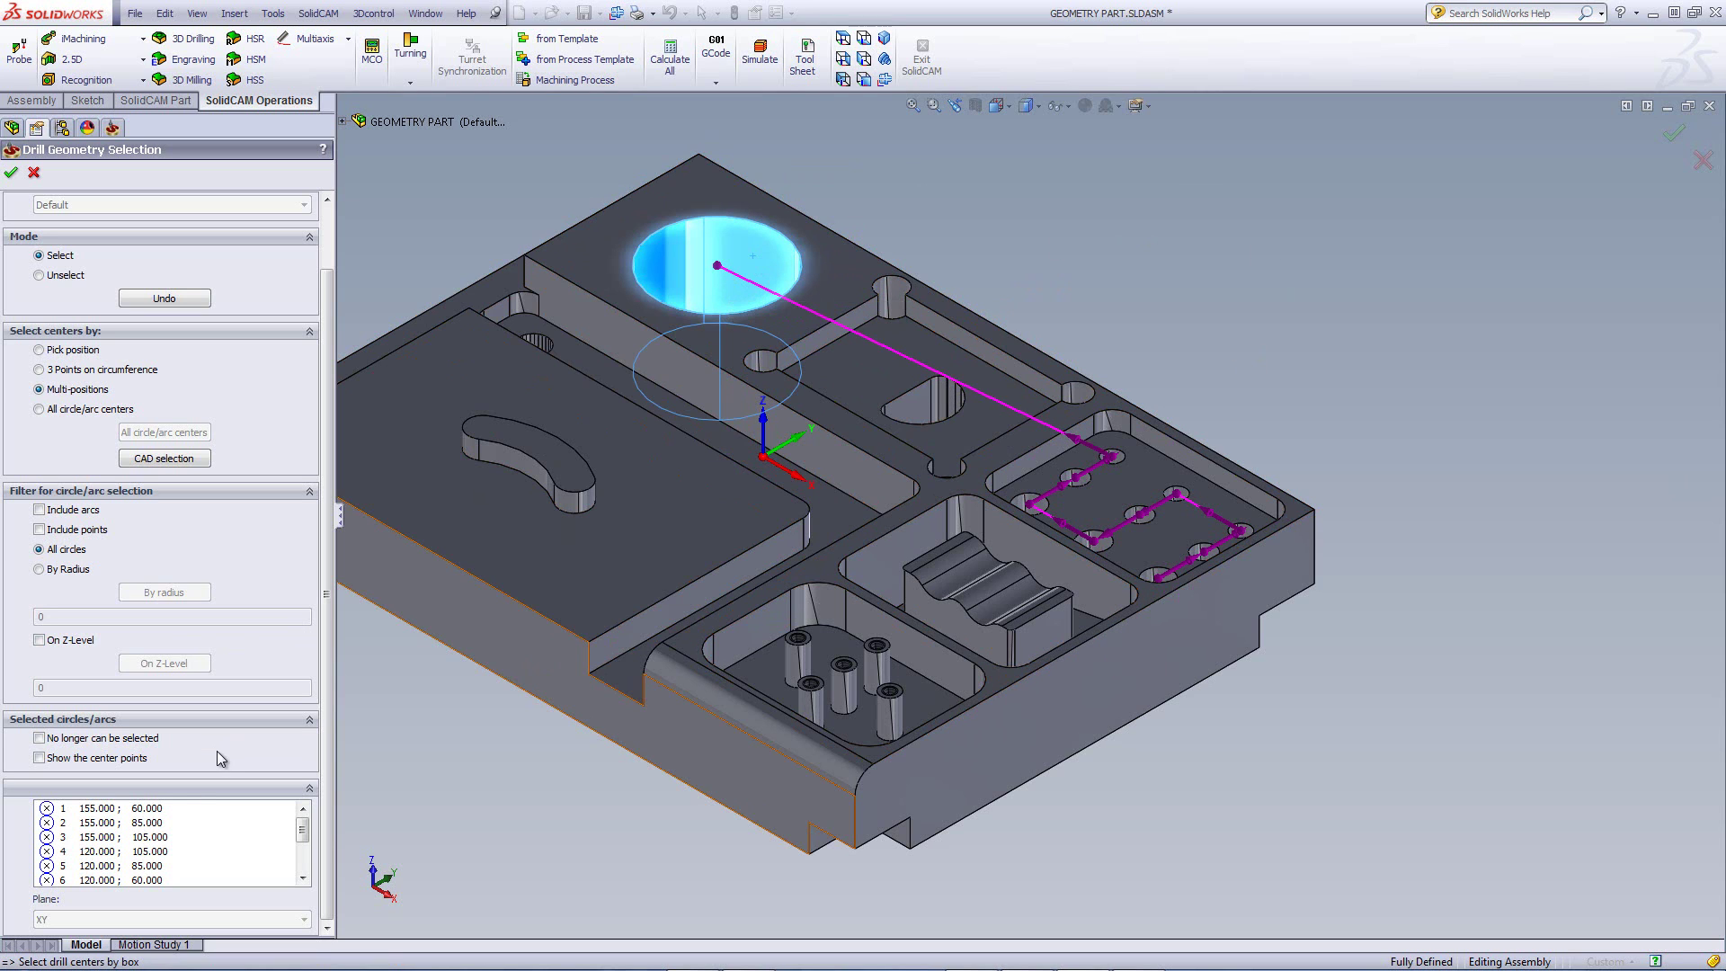
Step: Delete all listed drill positions and add the centers of the three largest holes in the nine-hole pocket individually
right_click(133, 809)
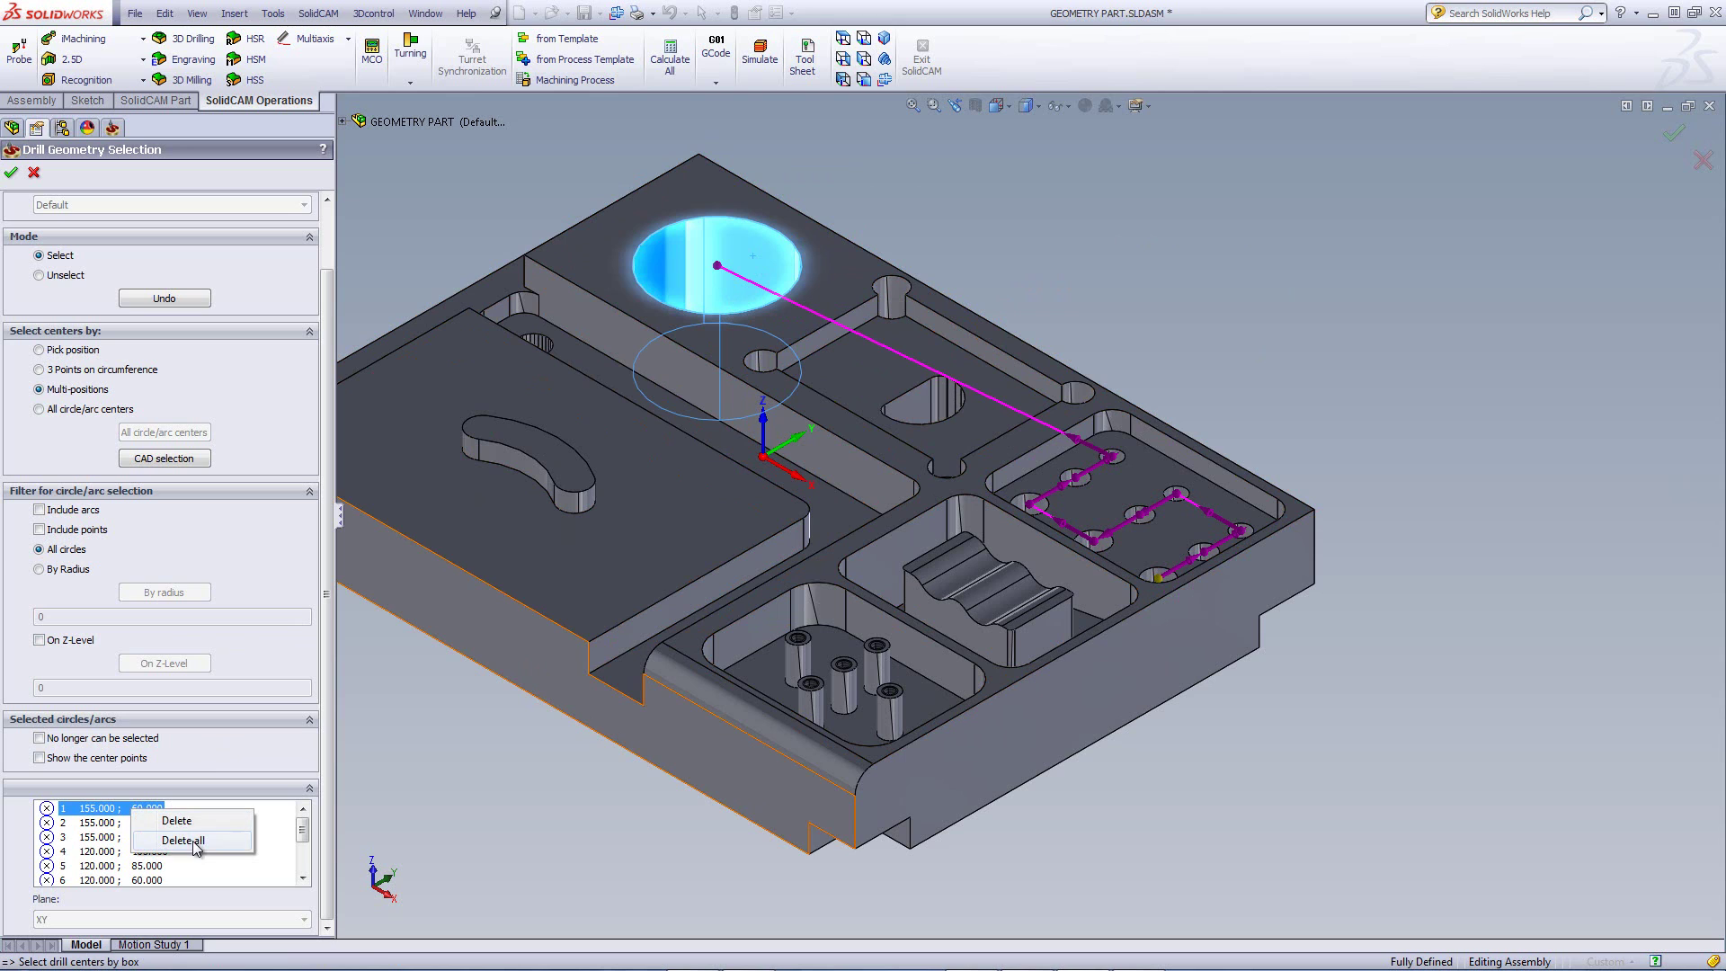
left_click(199, 841)
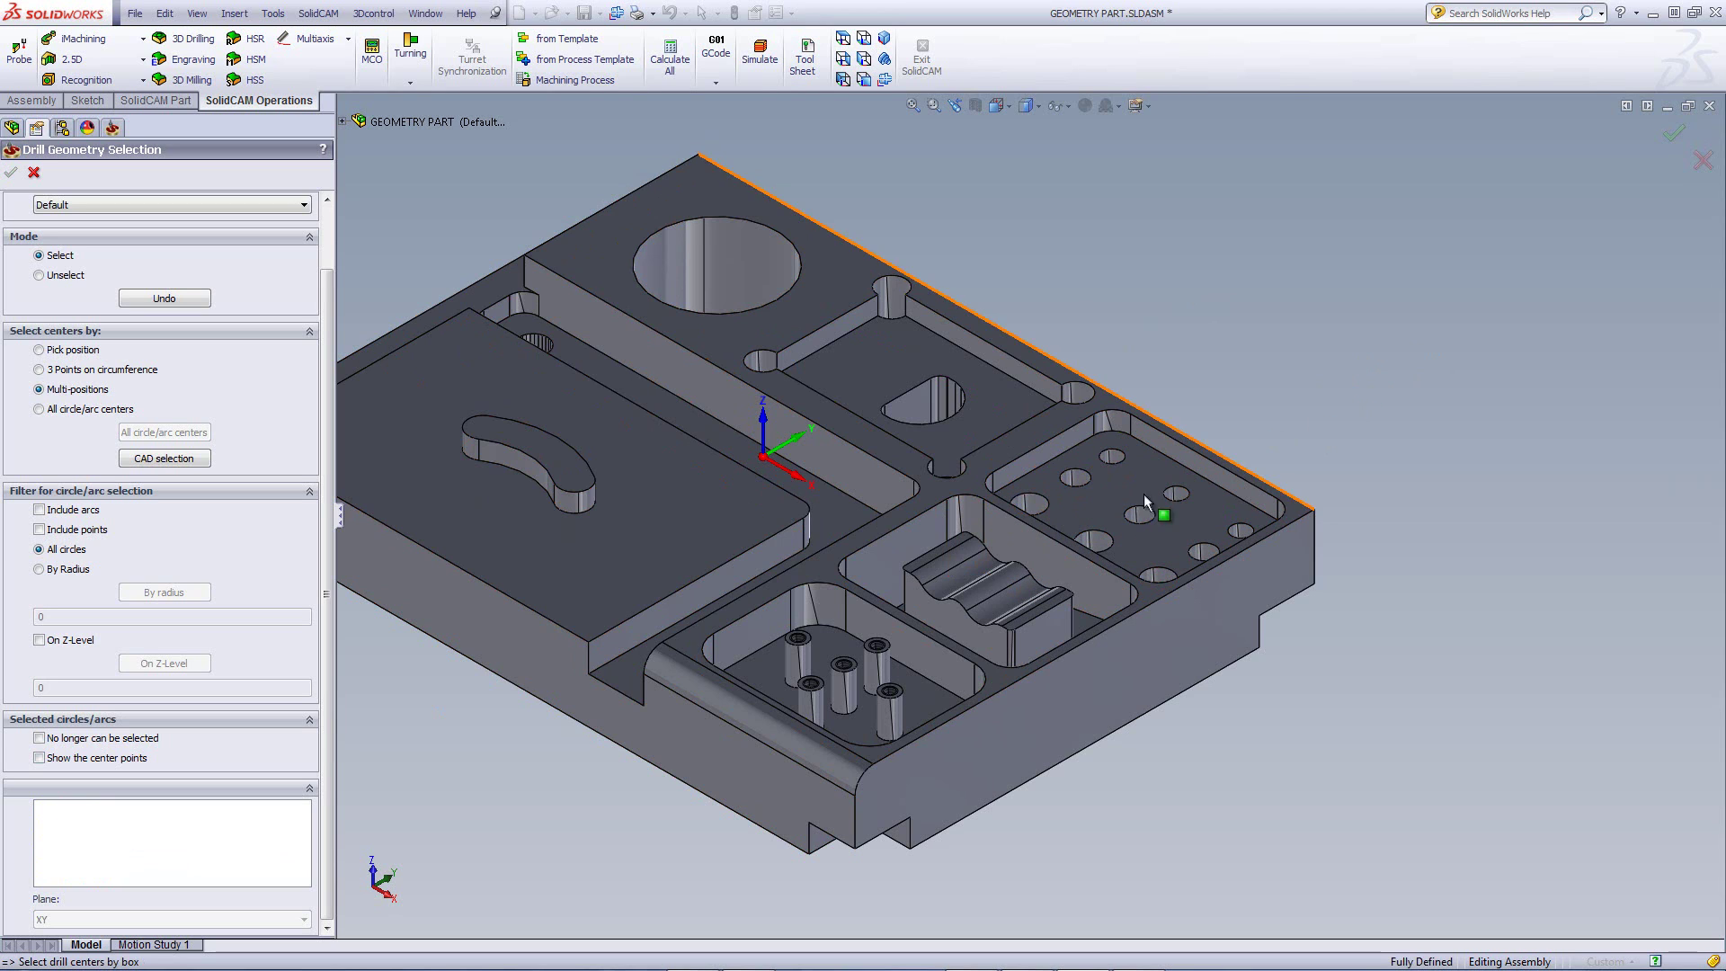
left_click(1039, 510)
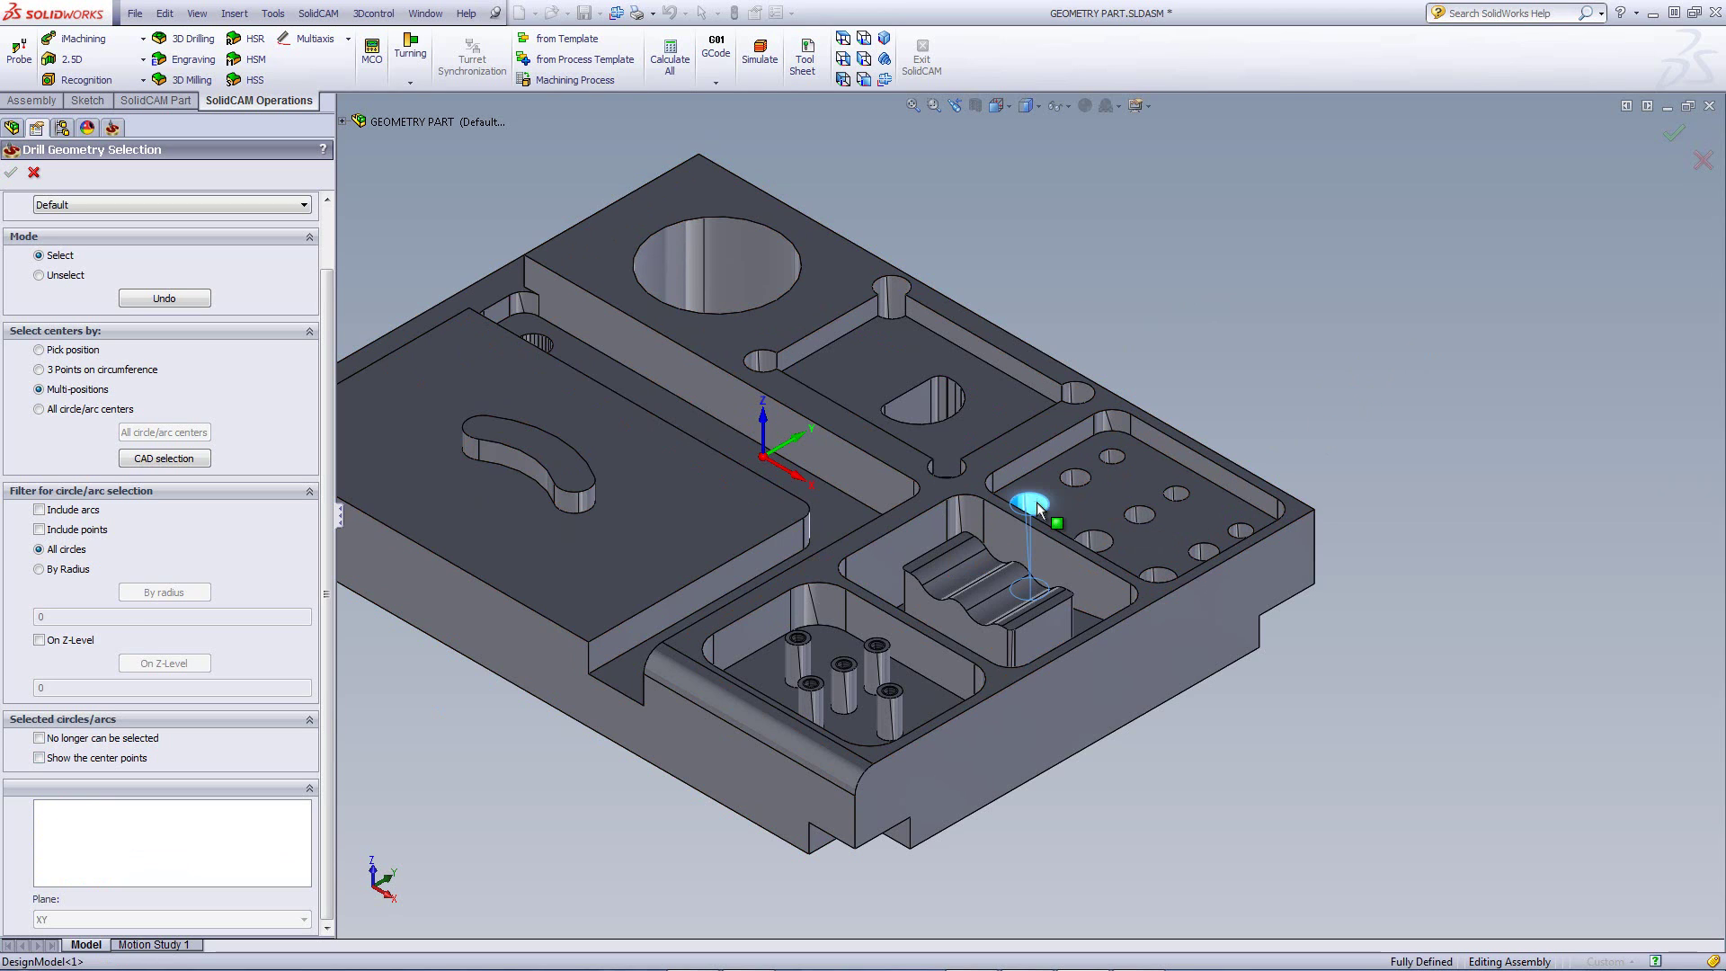
left_click(1102, 548)
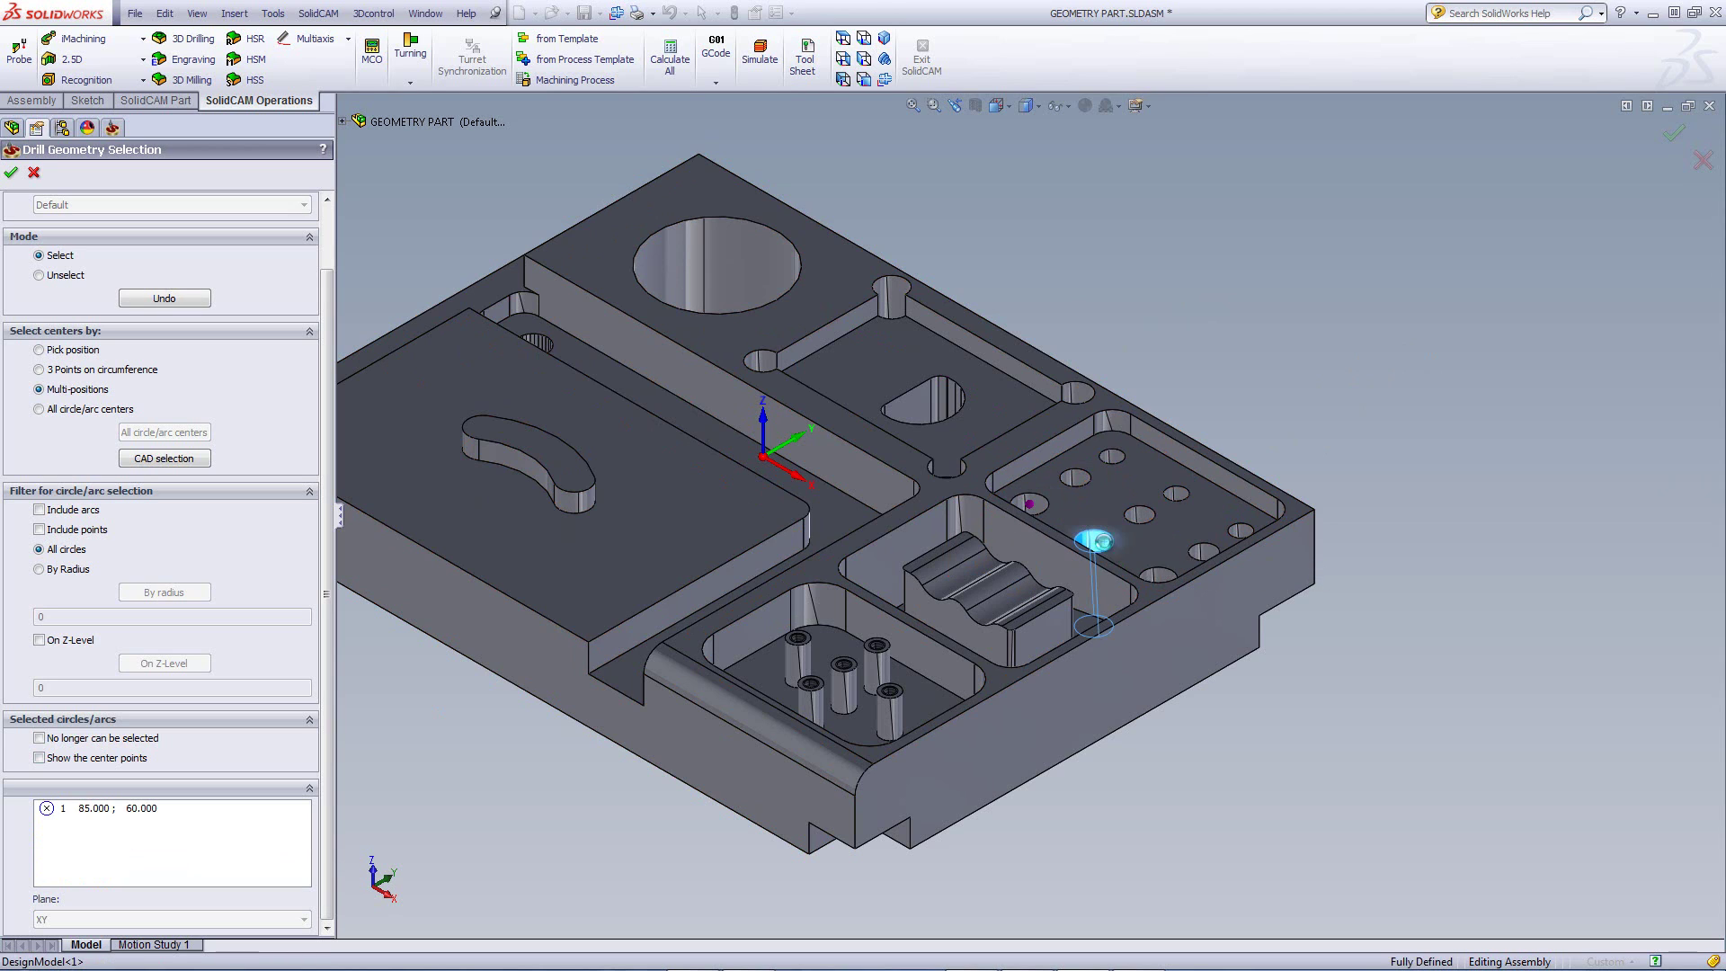
left_click(1160, 578)
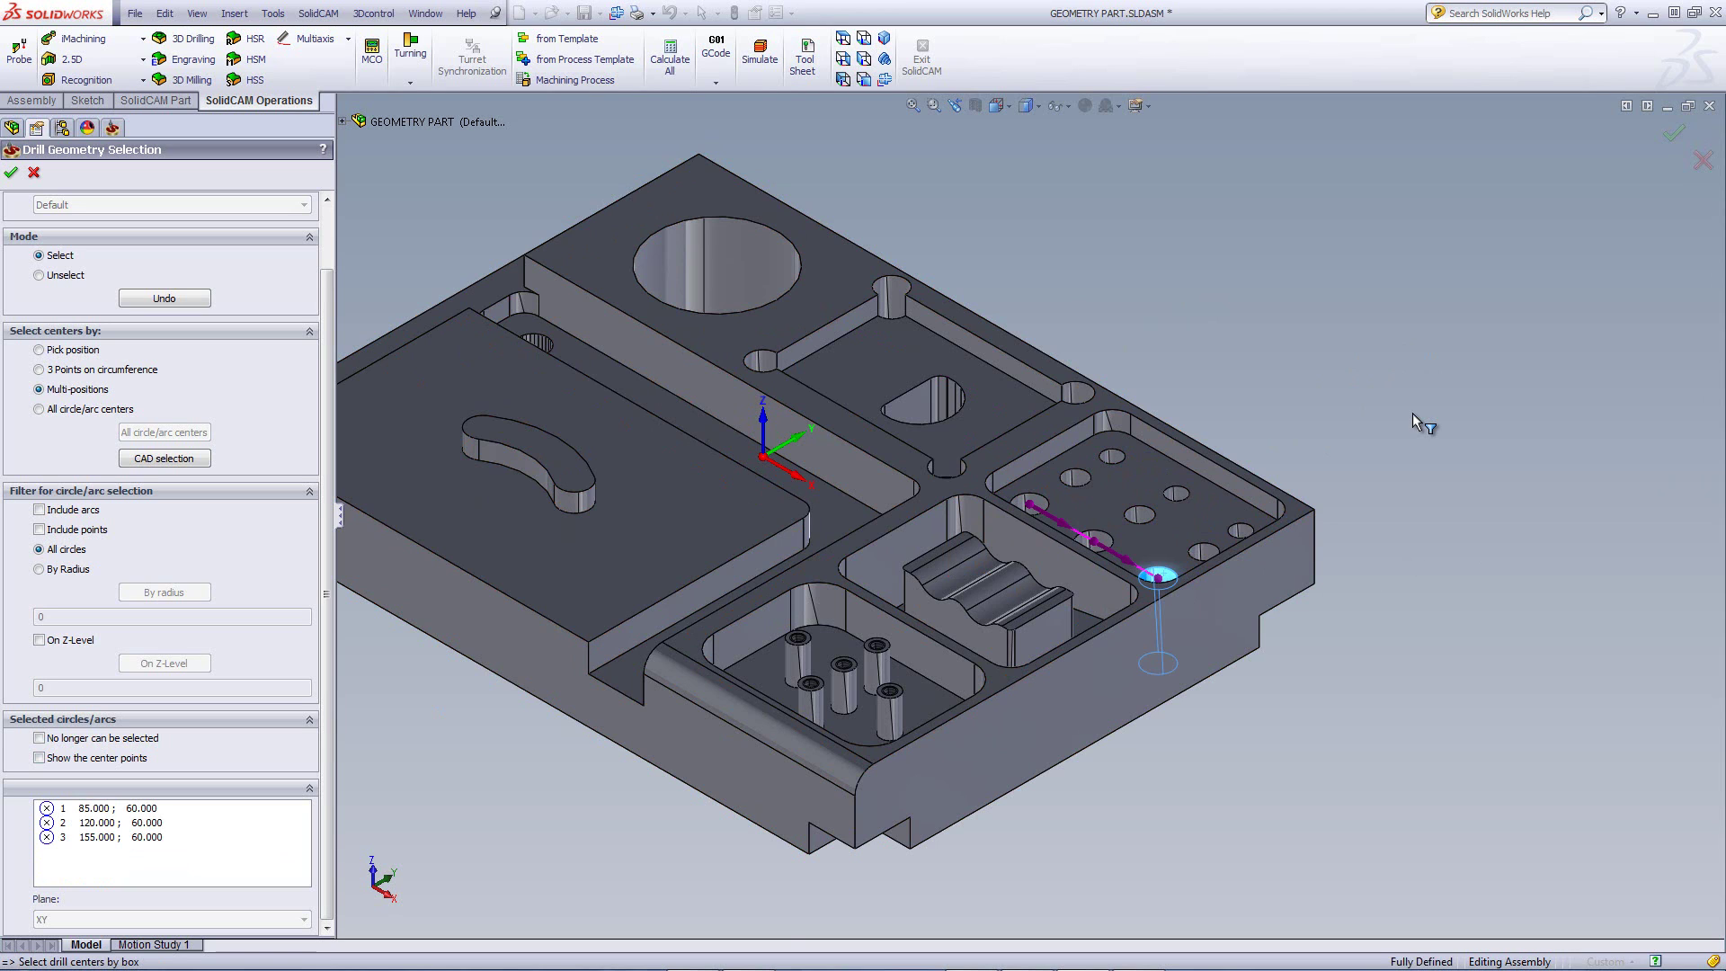
Step: Include arcs in the selection filter and add all centers on the floor face of the pocket with corner reliefs
middle_click_drag(1418, 423, 1338, 306)
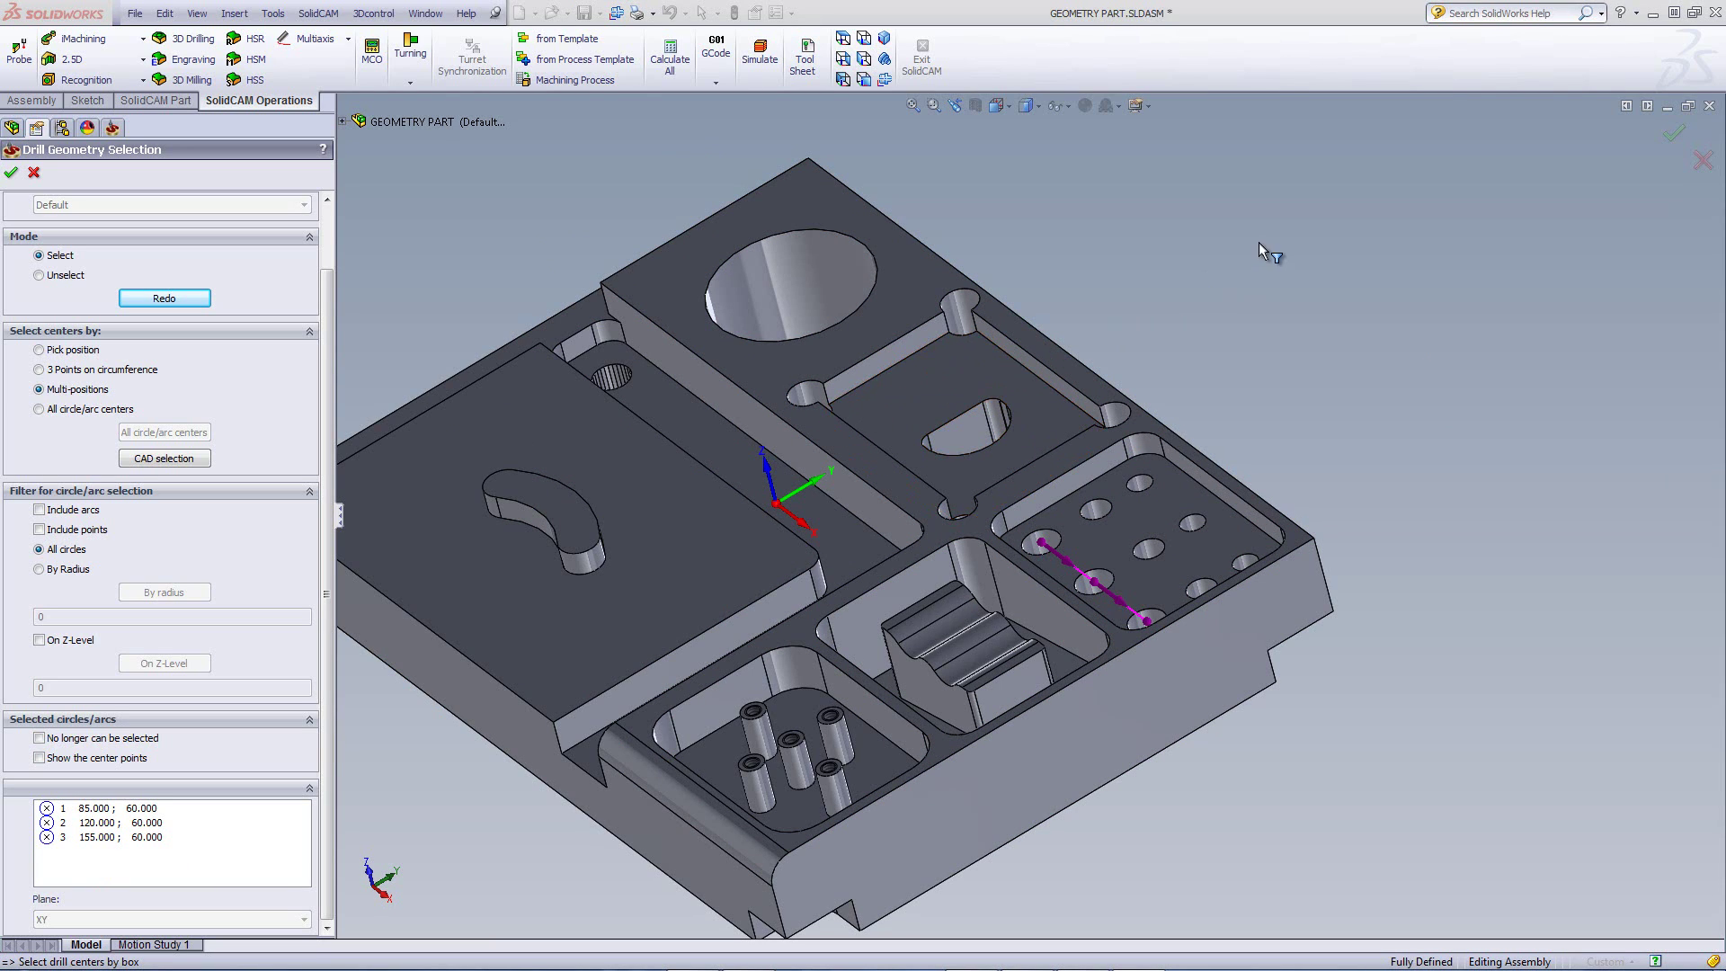
left_click(946, 380)
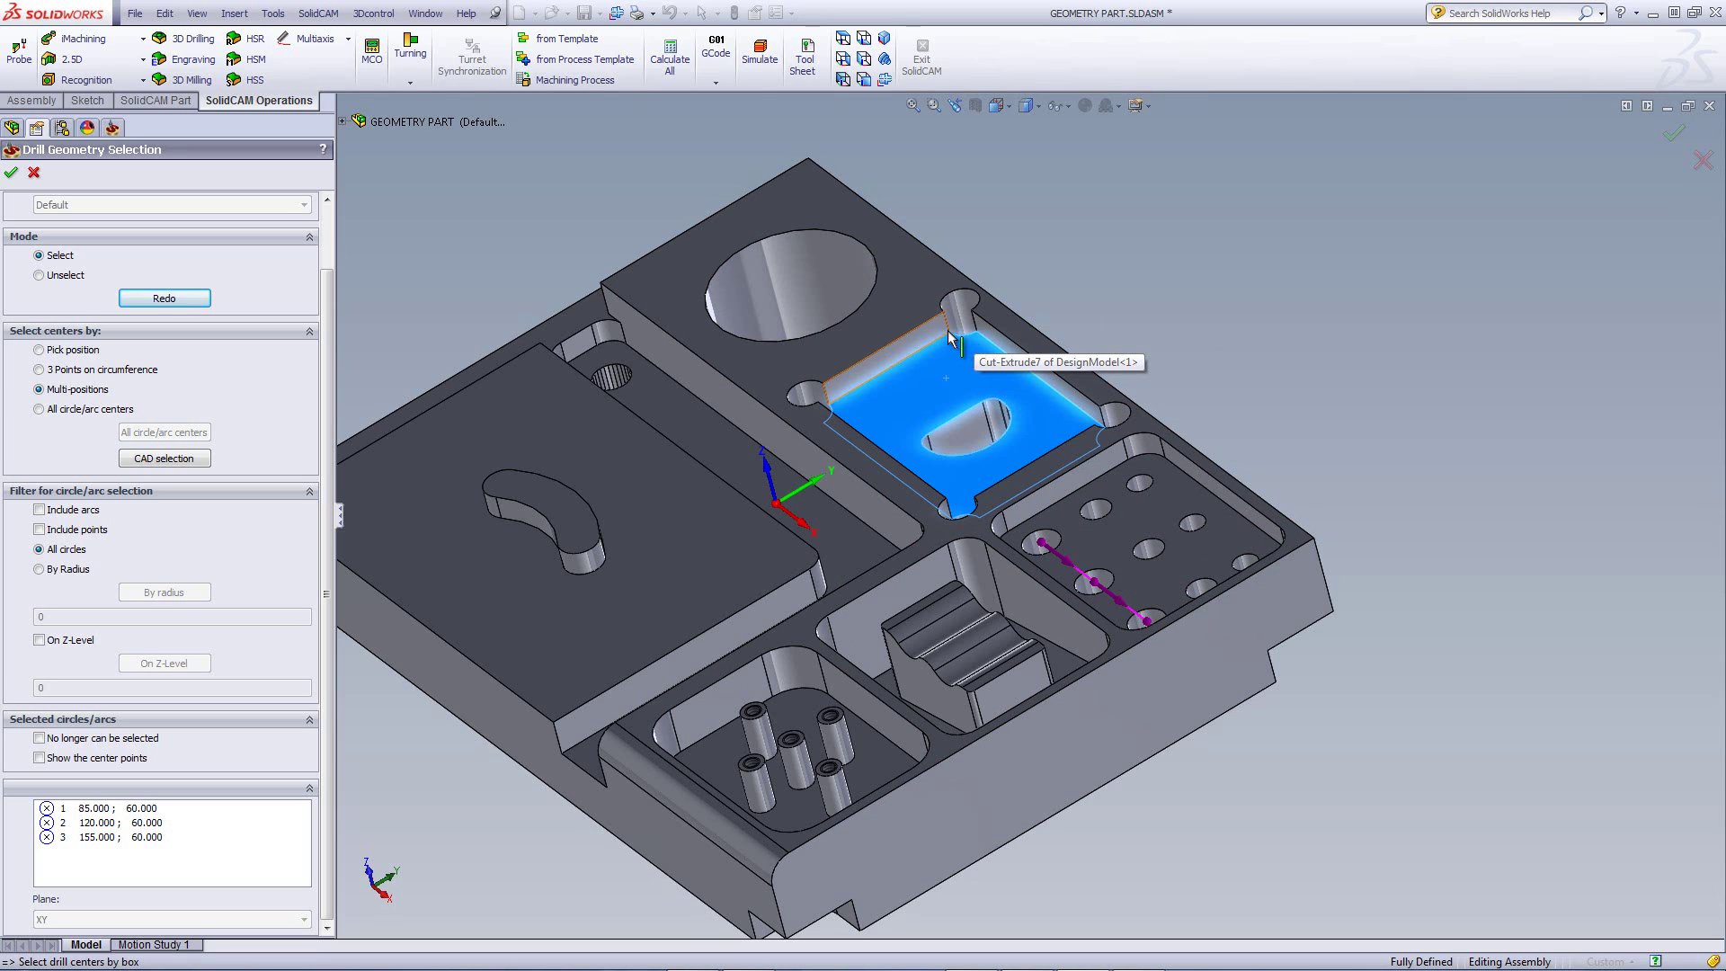
left_click(1119, 280)
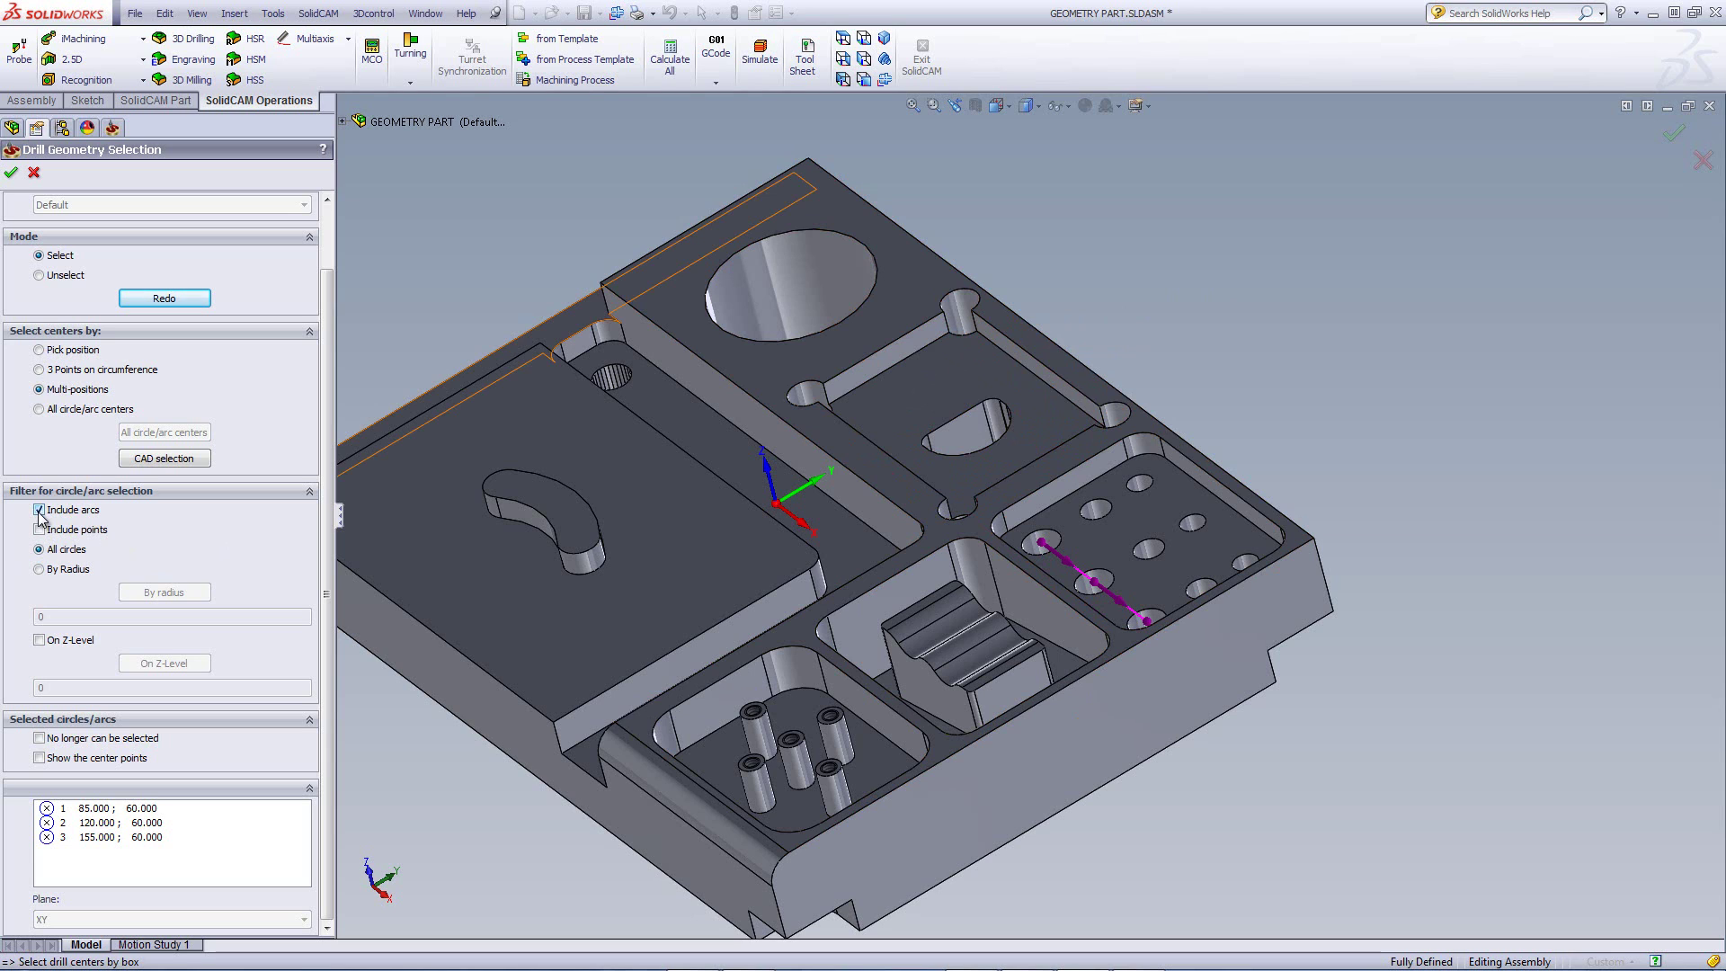
left_click(948, 383)
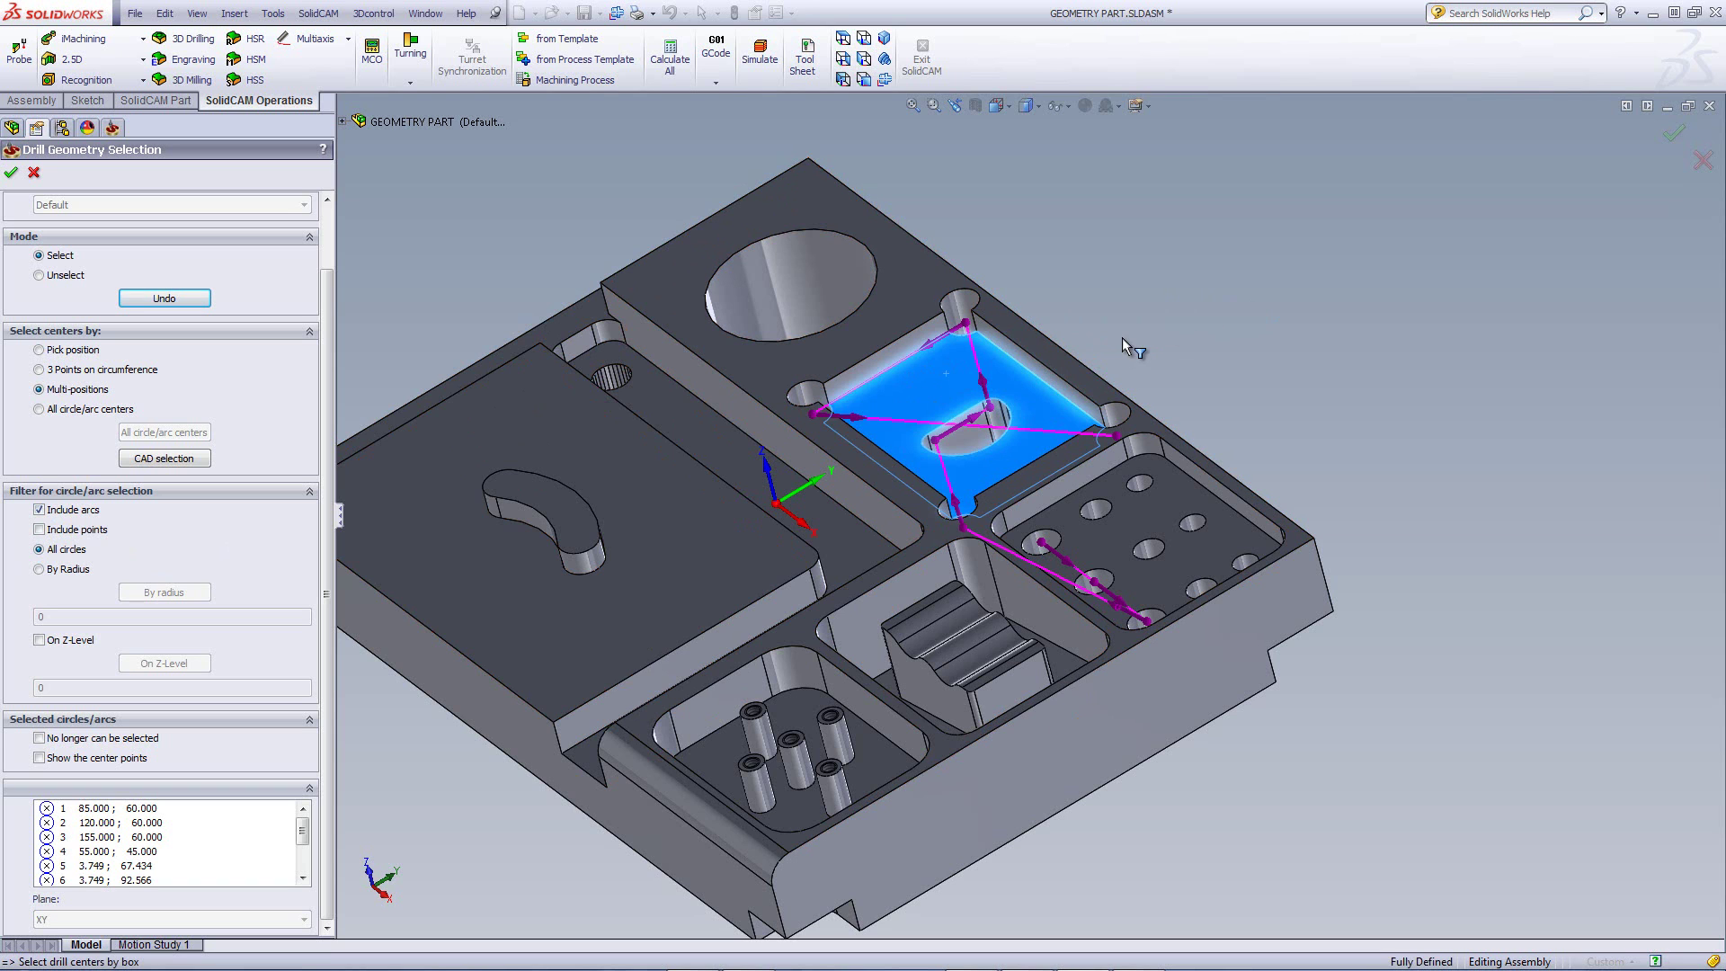
Step: Inspect the arc centers around the cutout in the corner-relief pocket and undo that face selection
scroll(953, 441, "down", 8)
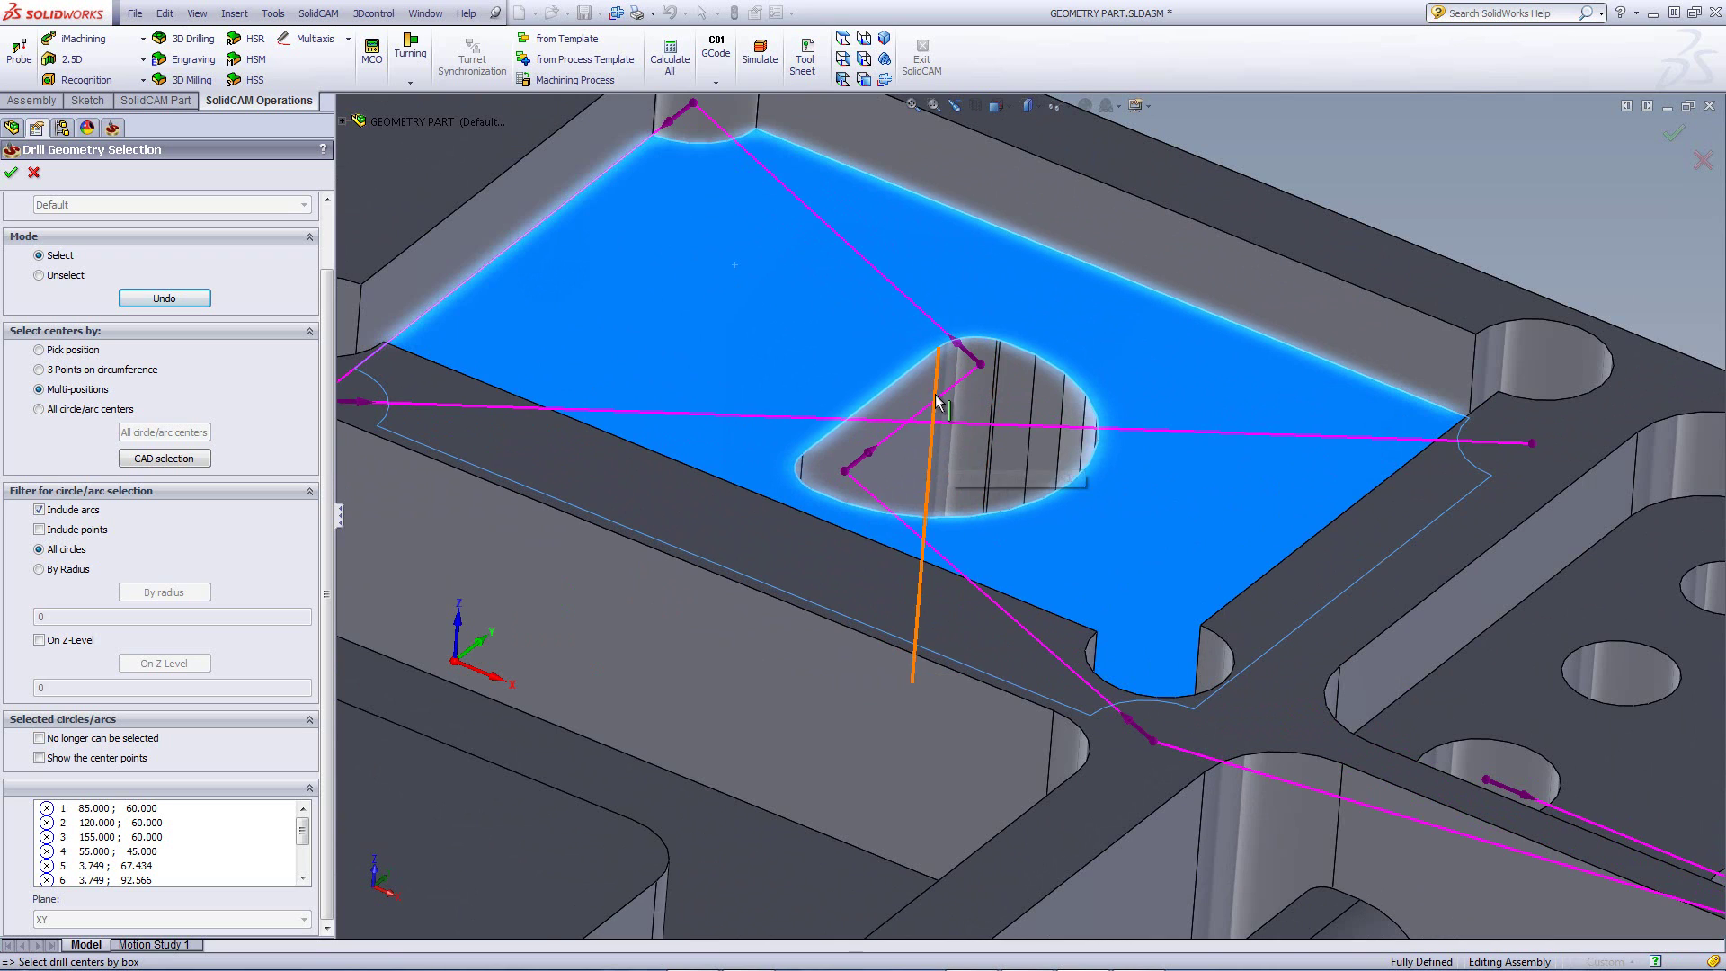
scroll(944, 386, "up", 3)
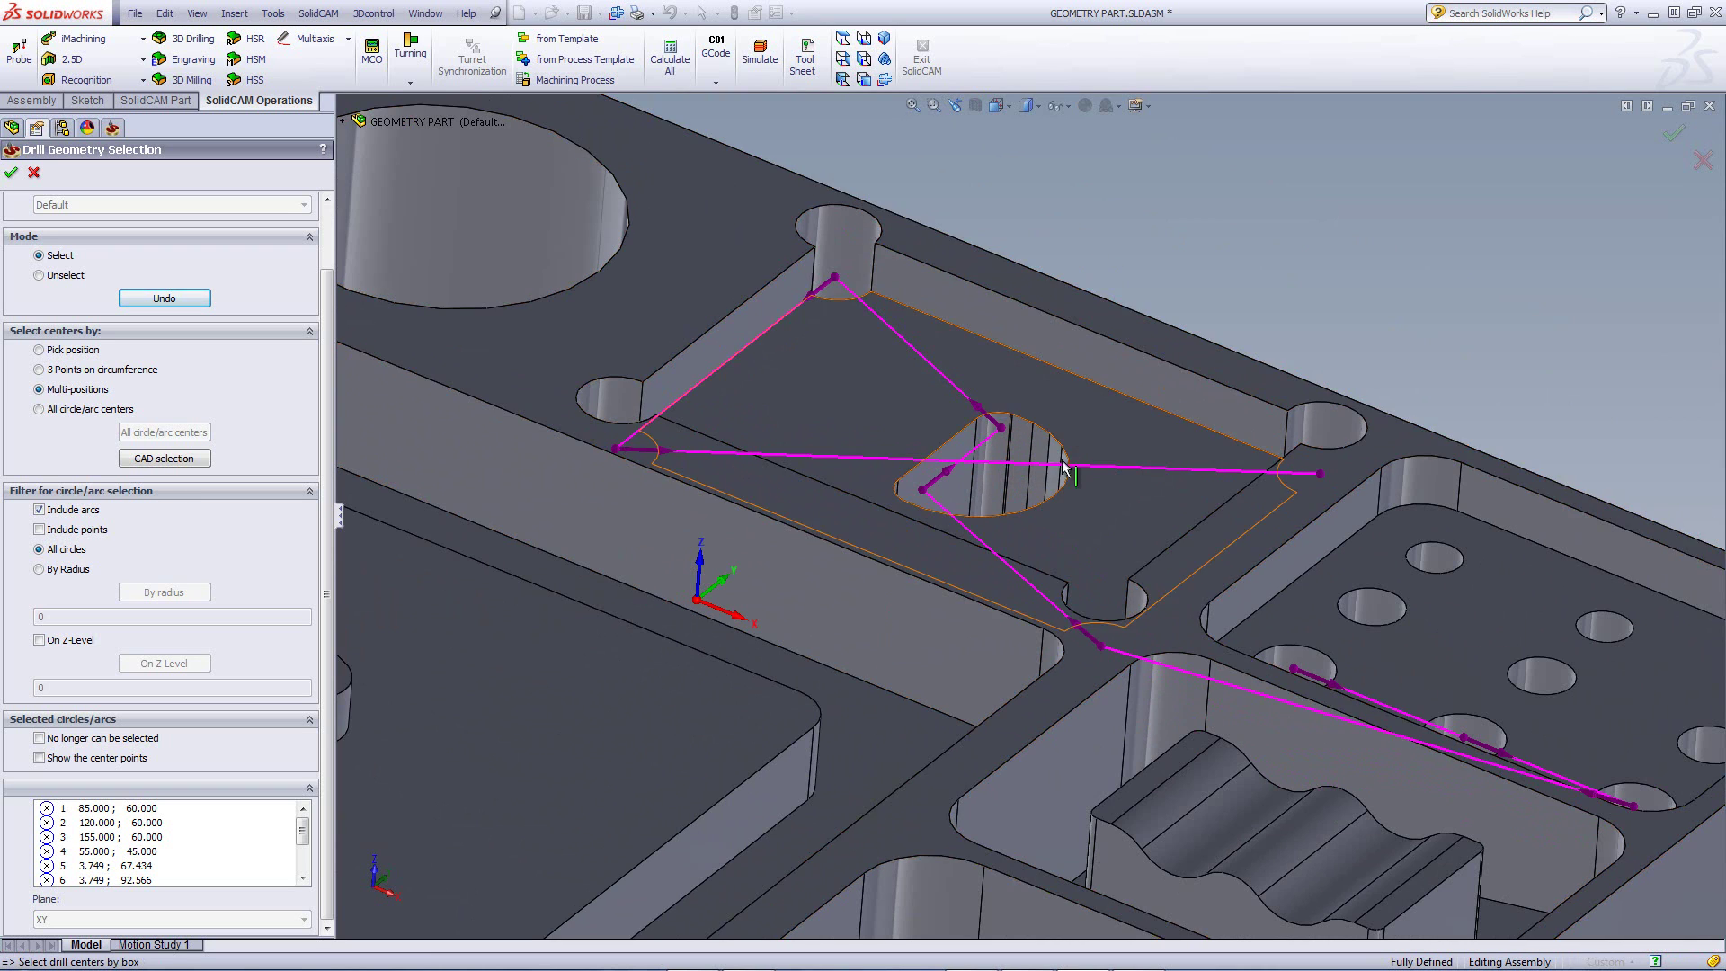
scroll(1055, 471, "up", 5)
scroll(1054, 472, "down", 3)
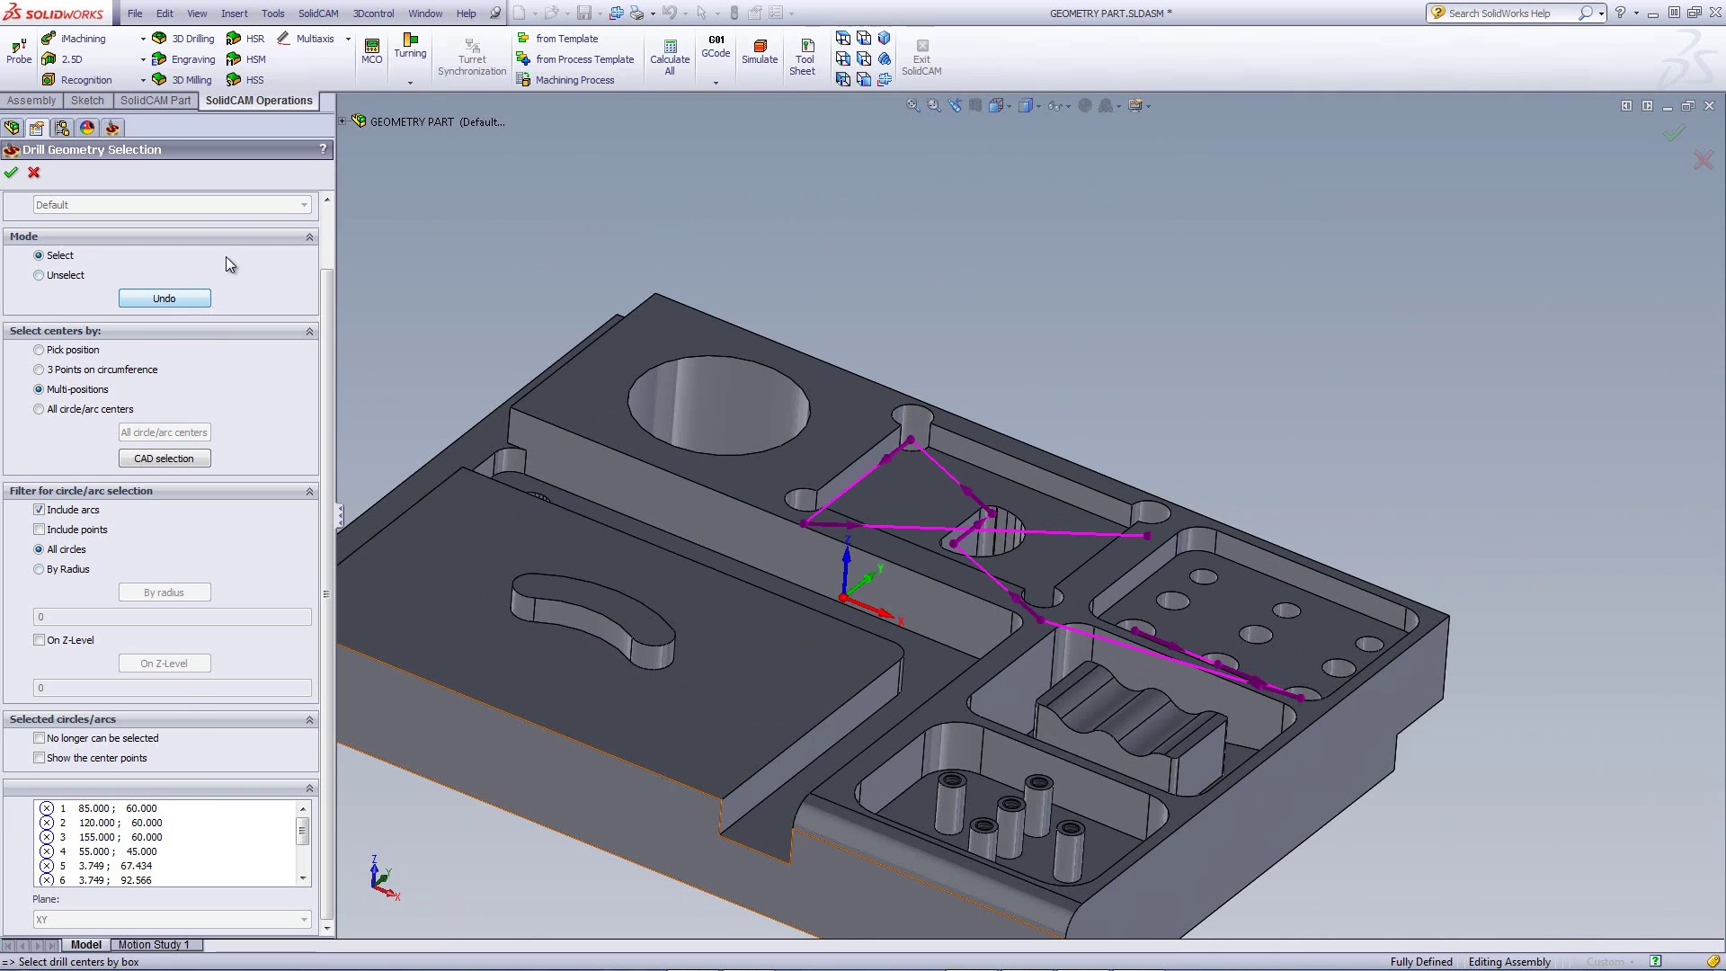
left_click(165, 299)
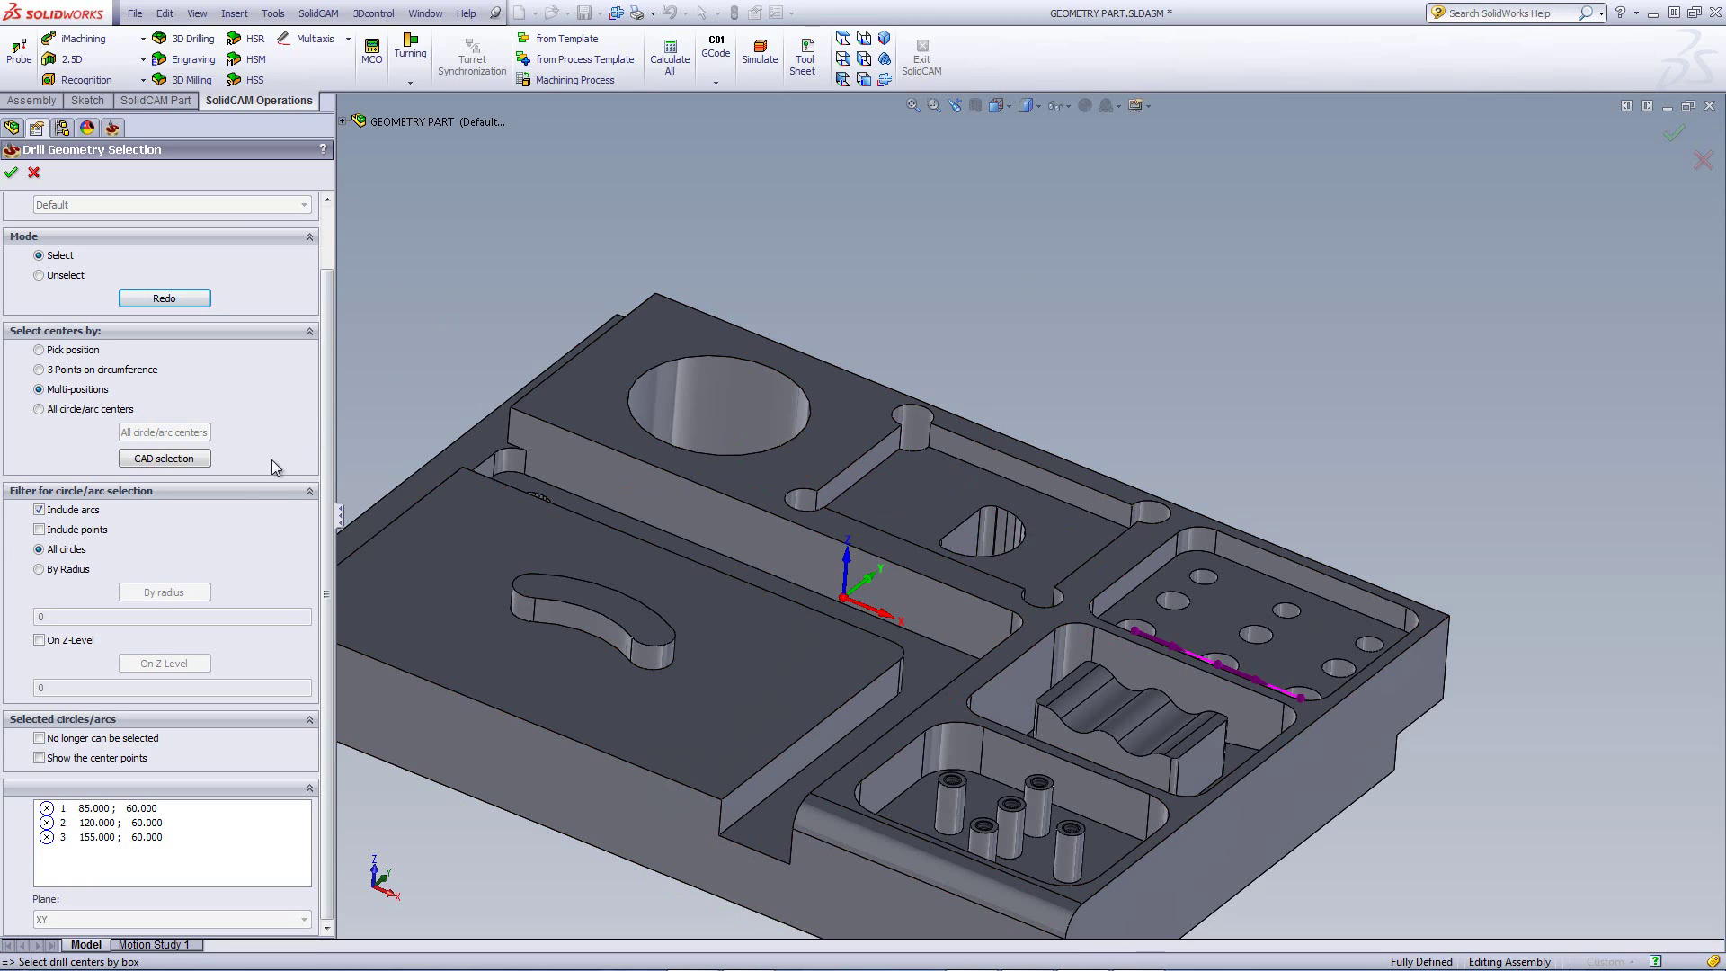
Step: Filter the centers by a radius of 7.5, taken from a corner relief arc of the pocket with the cutout
left_click(38, 570)
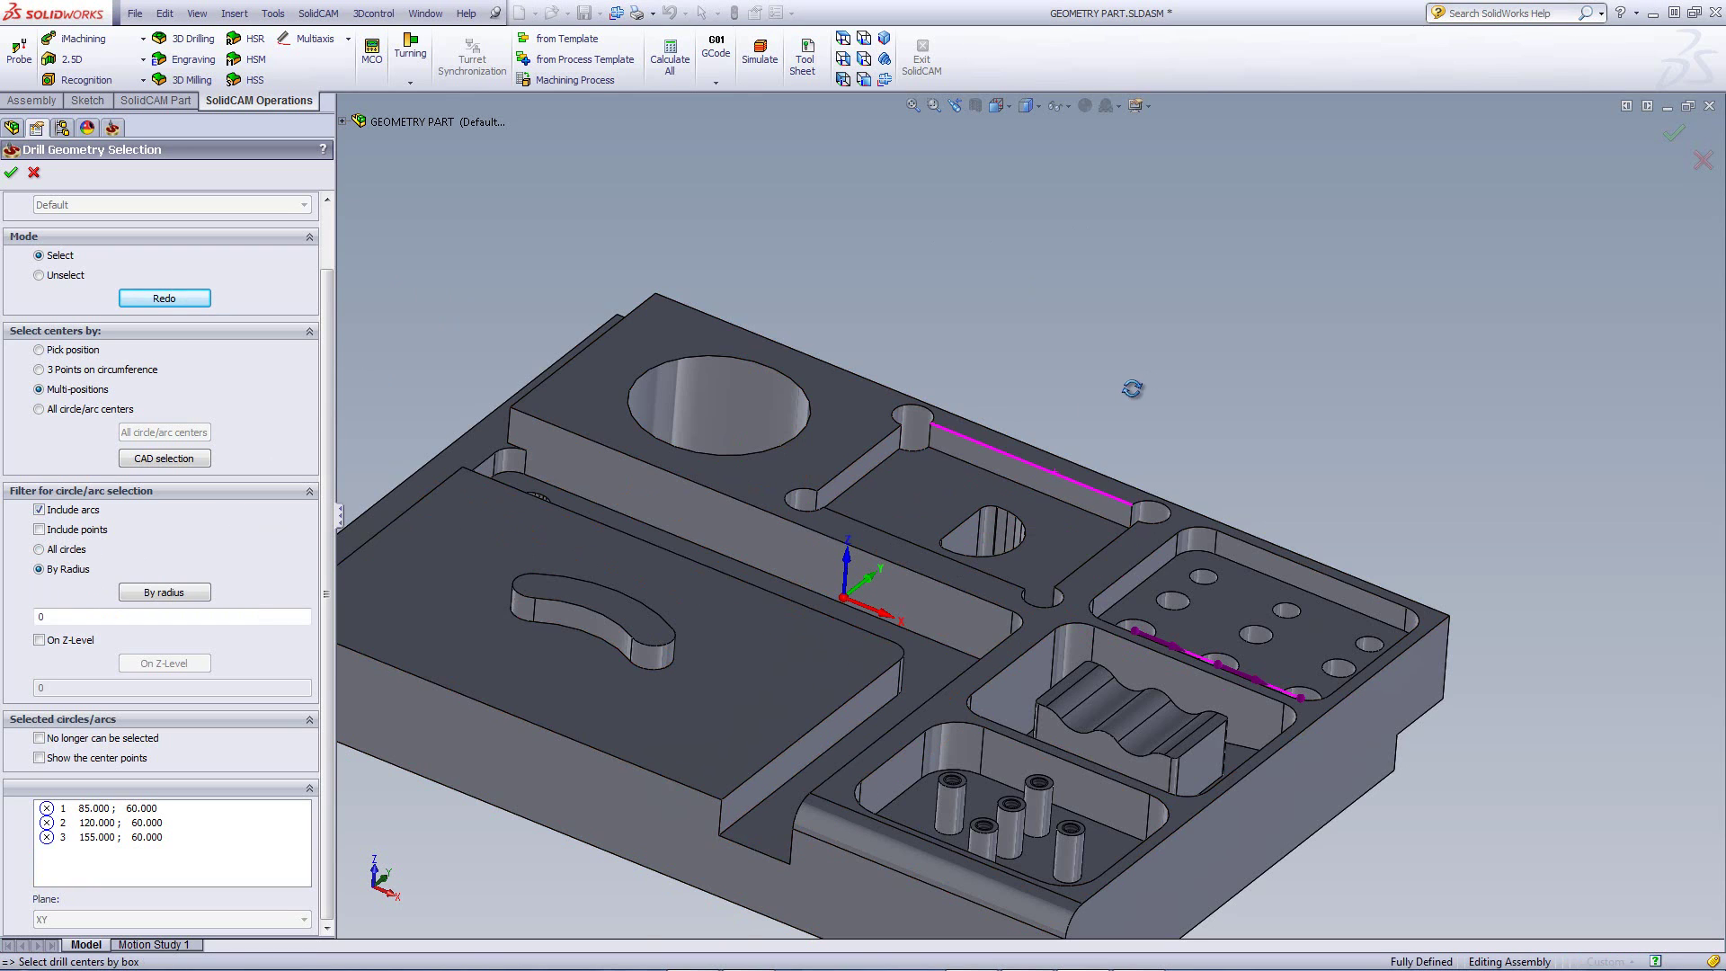
middle_click_drag(1151, 382, 1098, 401)
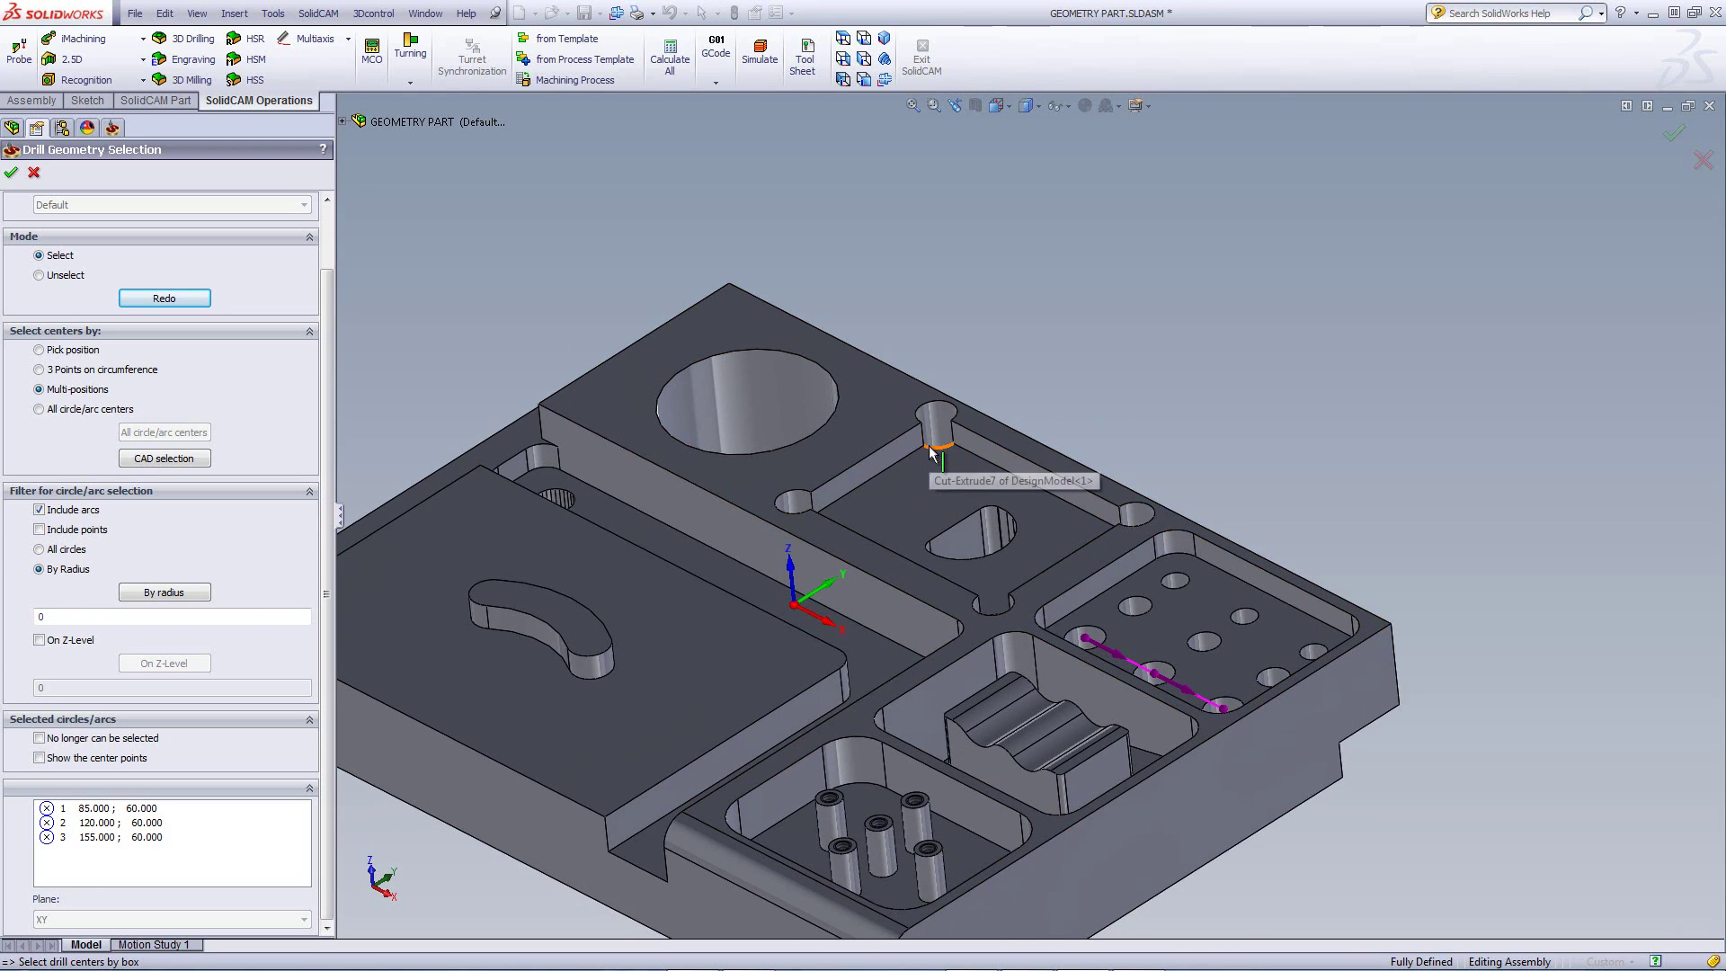
left_click(73, 620)
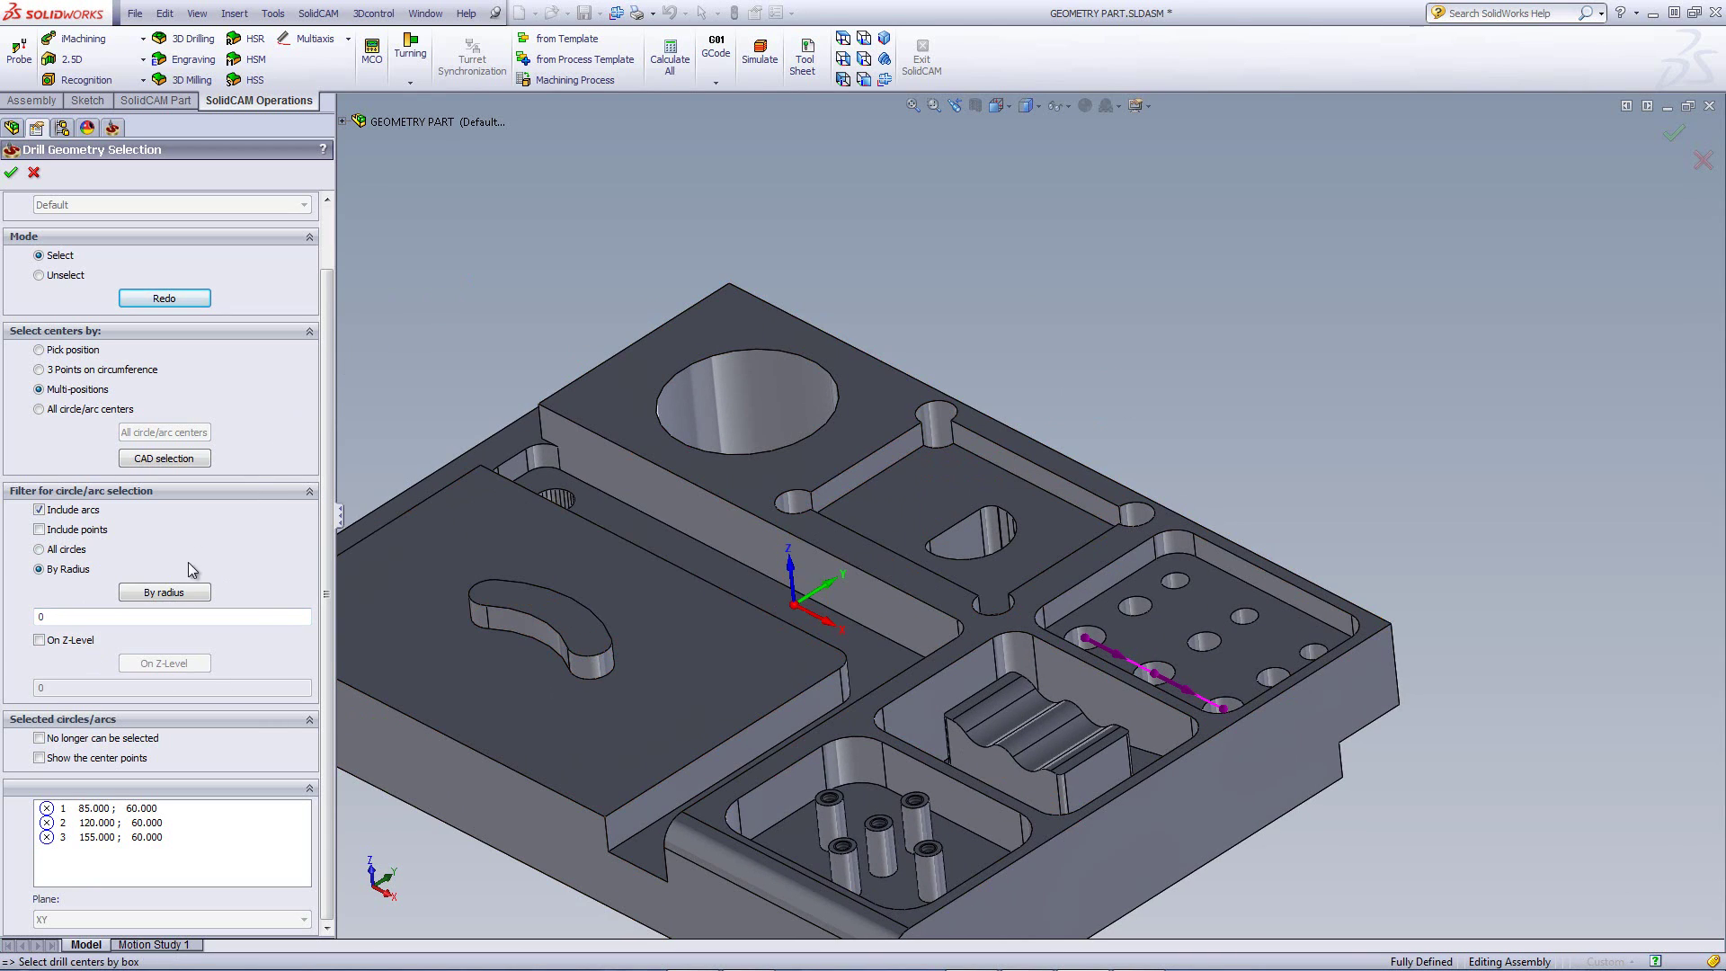
left_click(168, 592)
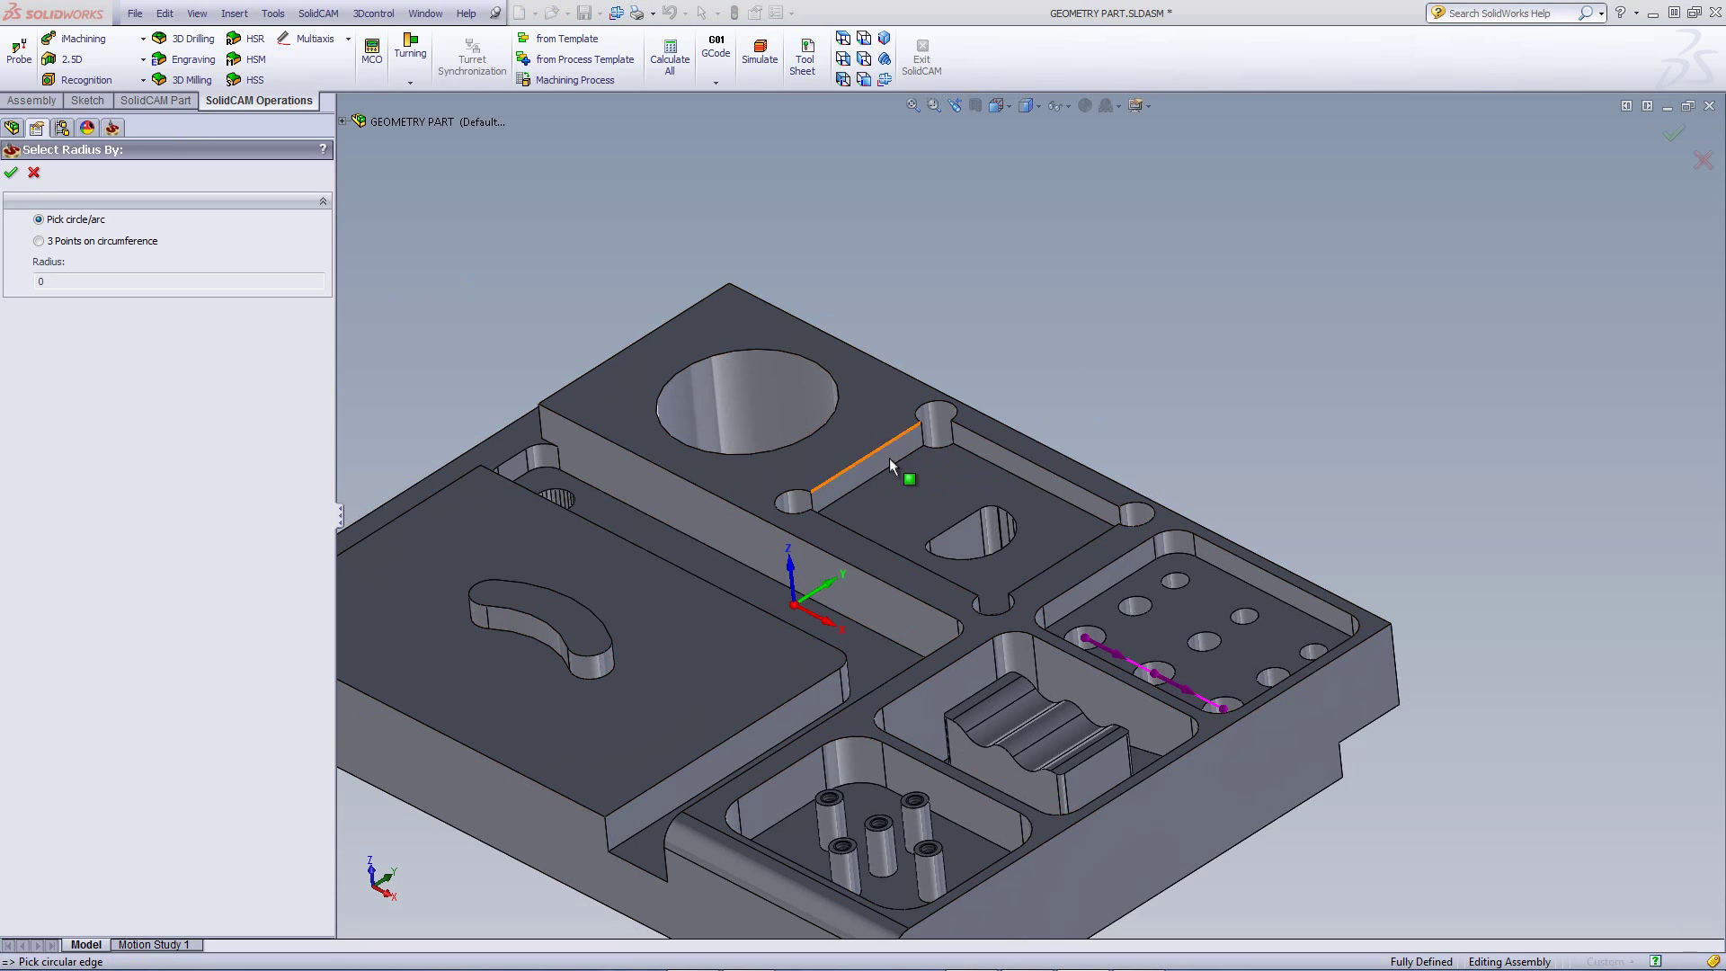
left_click(939, 445)
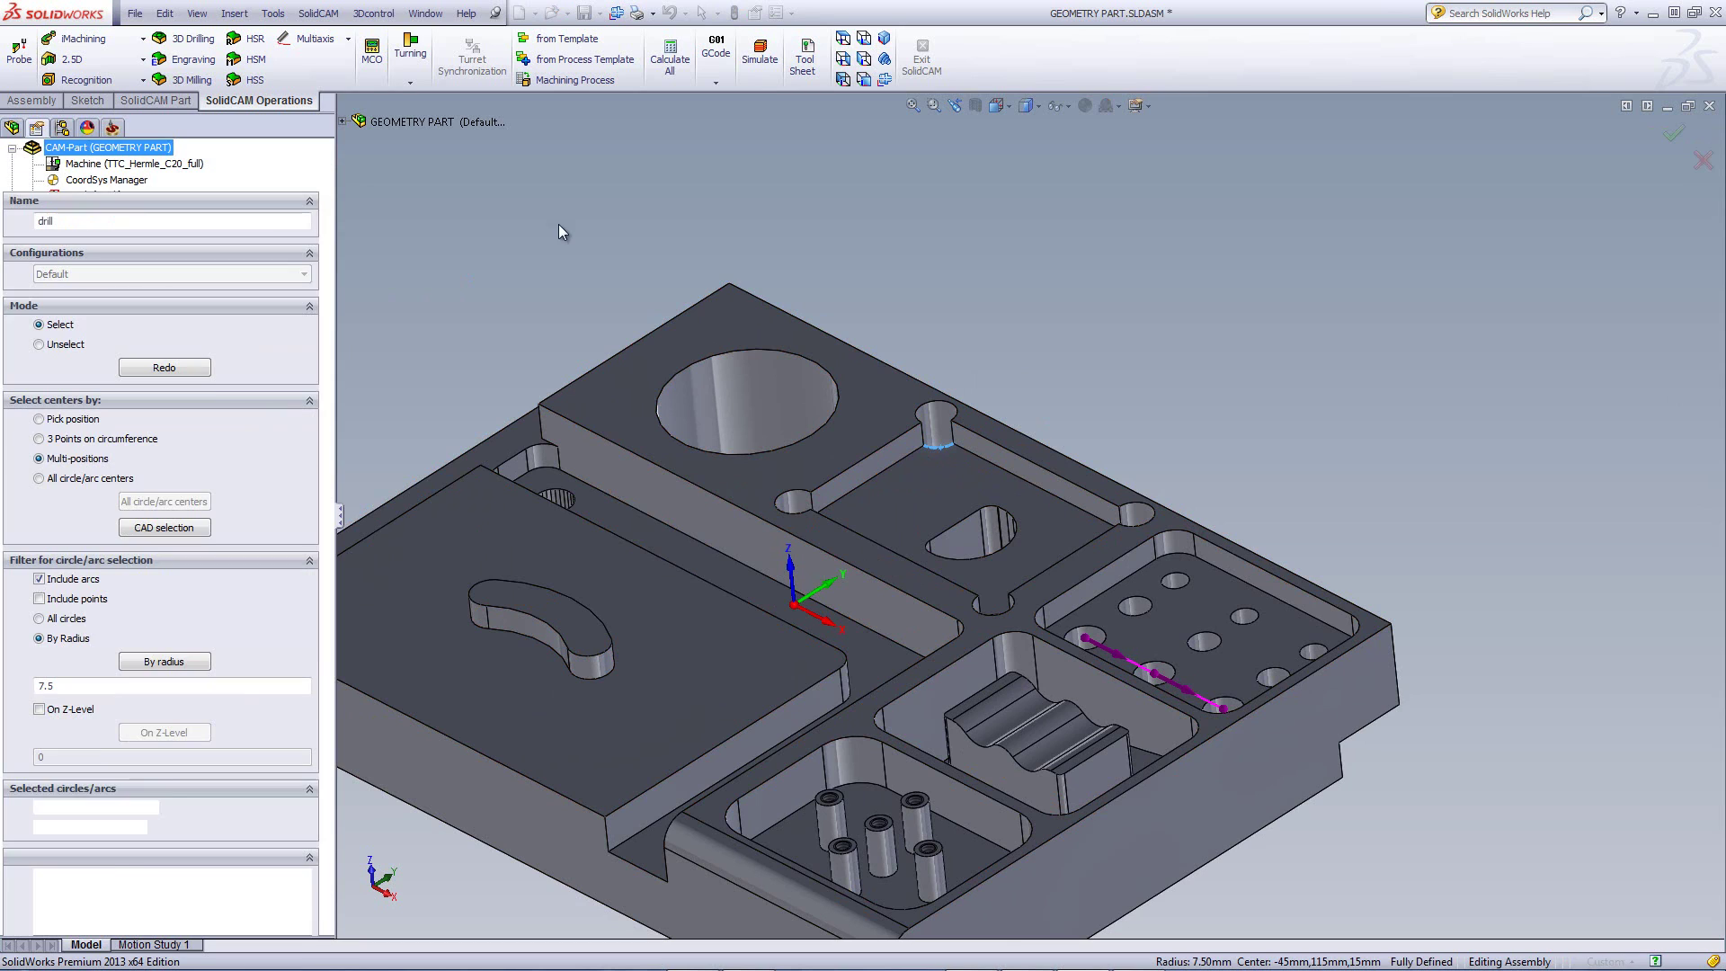
Step: Add the arc centers matching the radius filter on the corner-relief pocket's floor face and inspect them
left_click(924, 491)
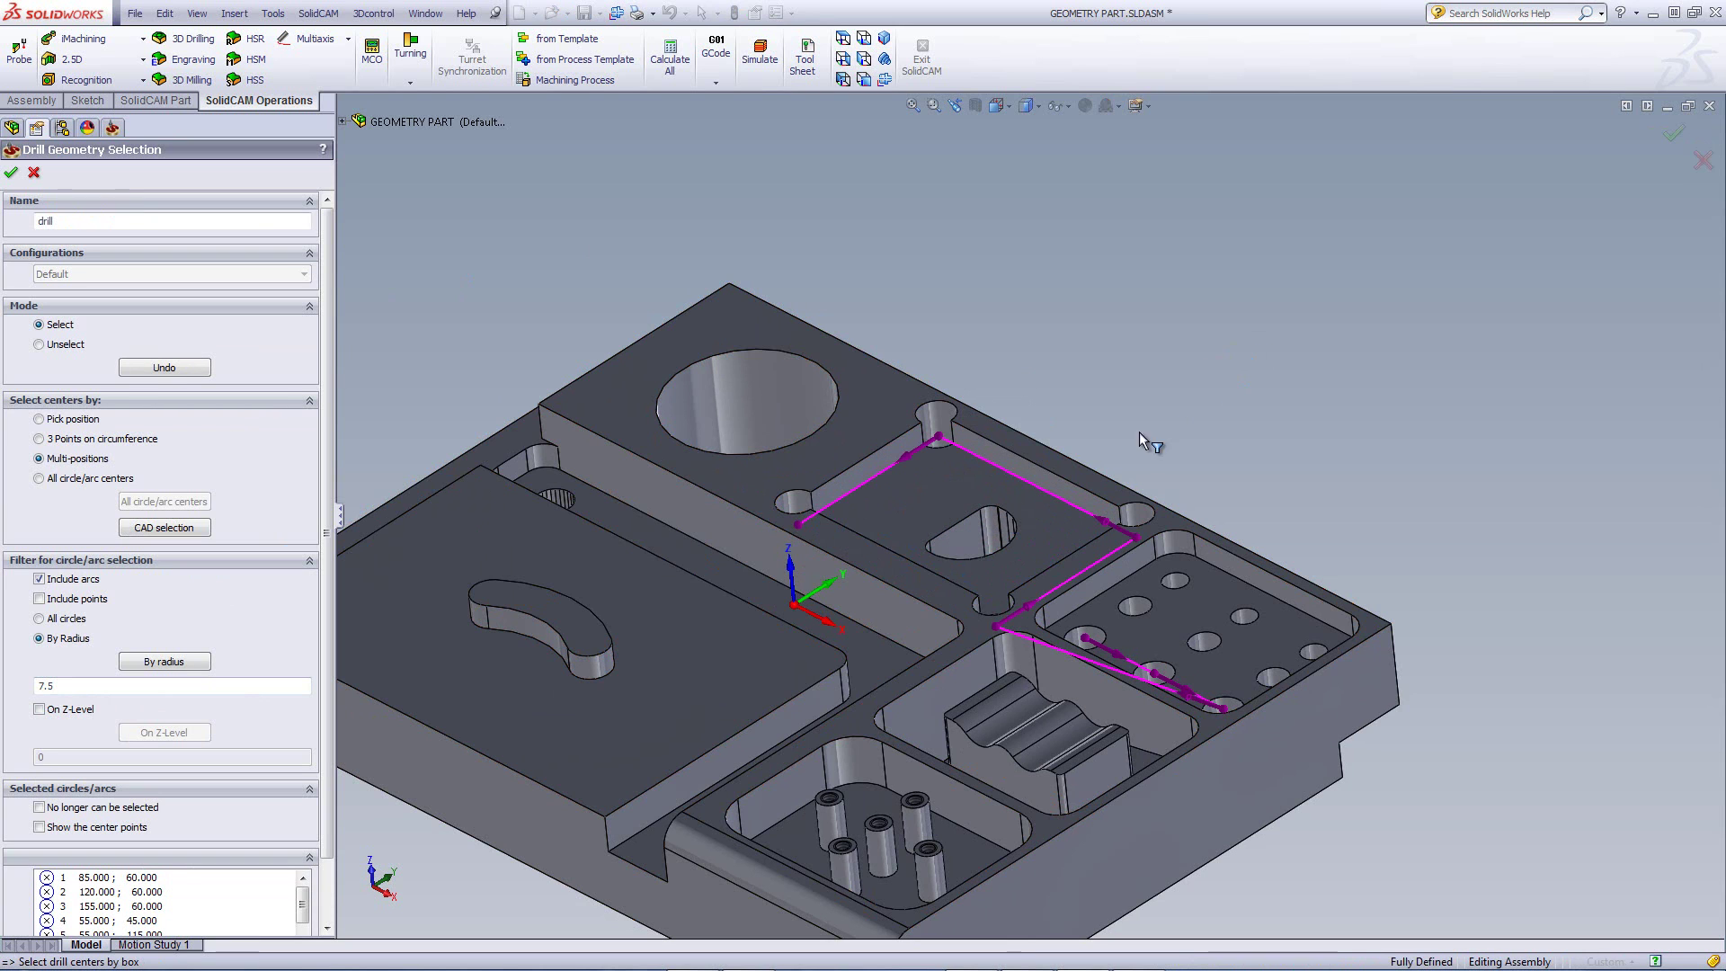
middle_click_drag(1140, 432, 1113, 543)
scroll(1038, 532, "down", 4)
scroll(1037, 537, "down", 1)
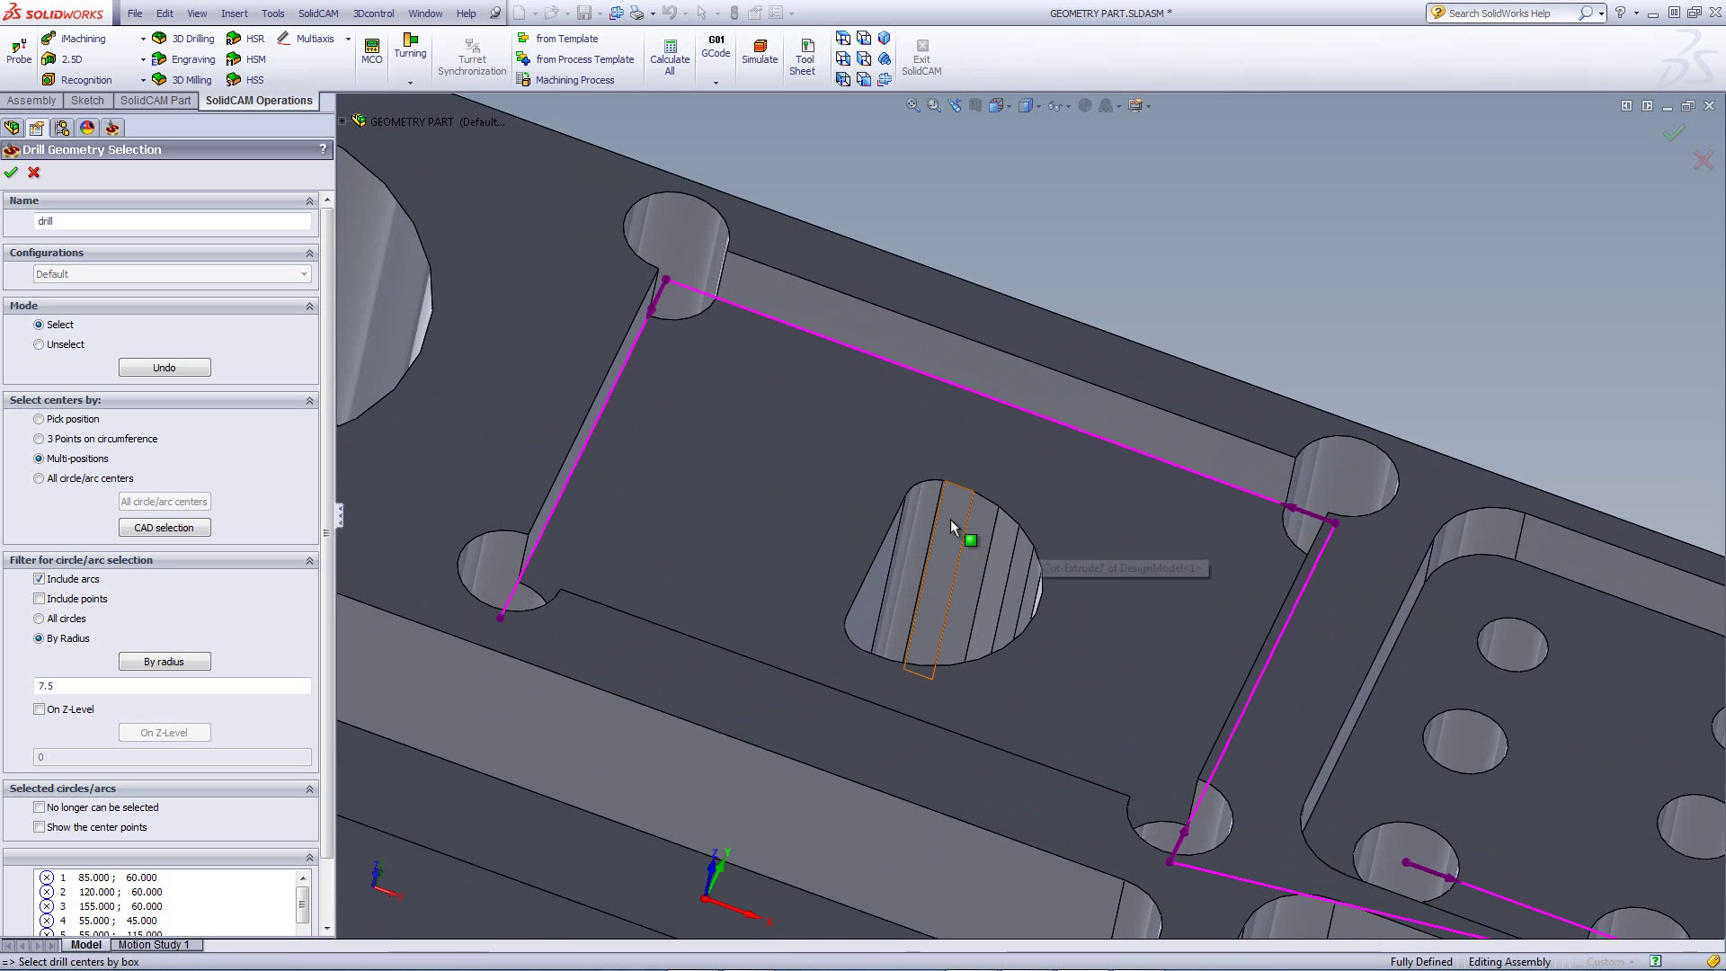
scroll(1076, 319, "up", 3)
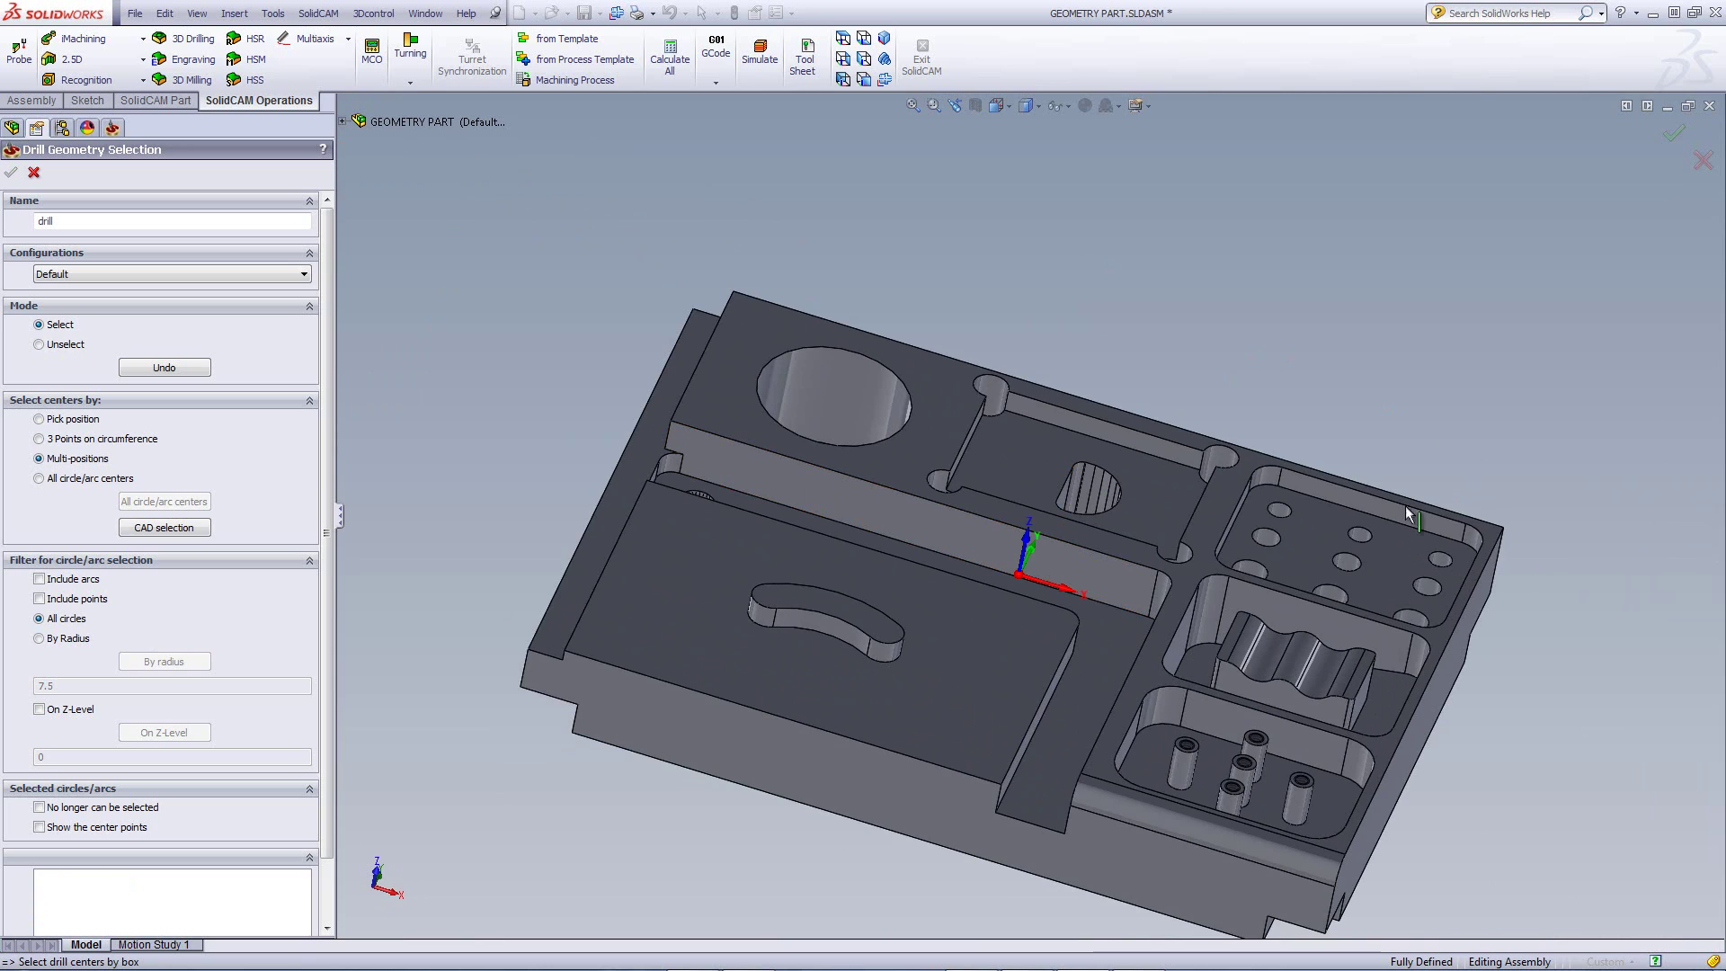
Step: Add all circle centers on the nine-hole pocket's floor face without a radius filter, and delete all of them
left_click(1344, 553)
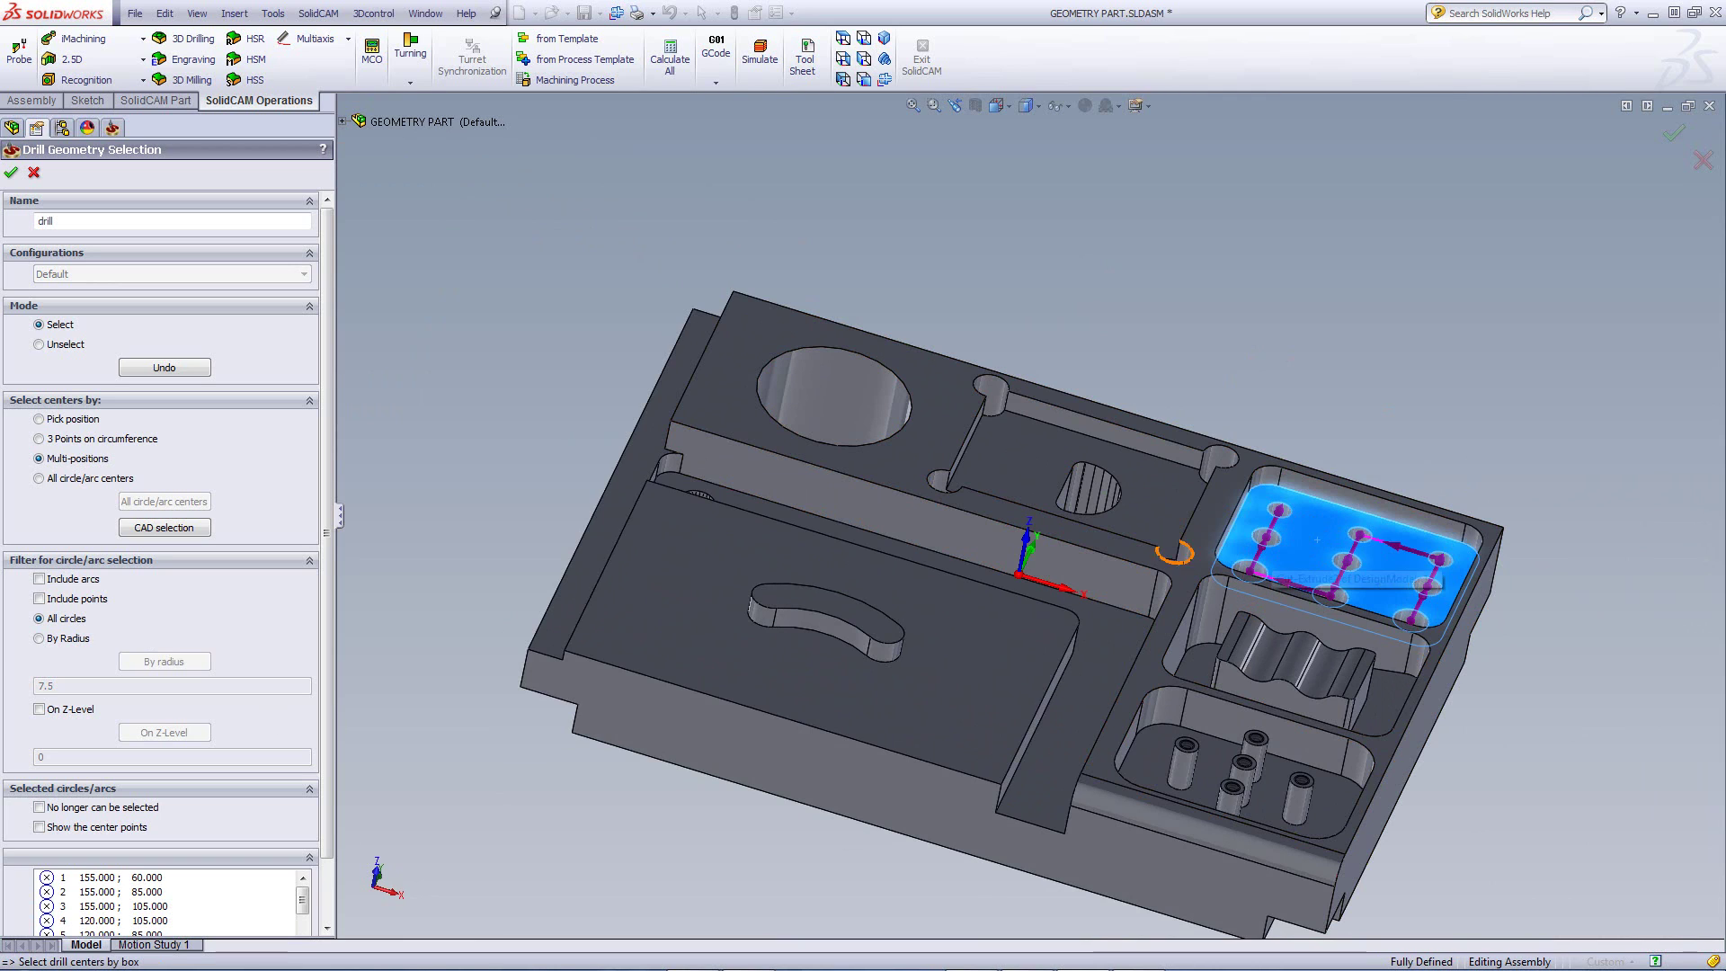
left_click(146, 878)
right_click(148, 886)
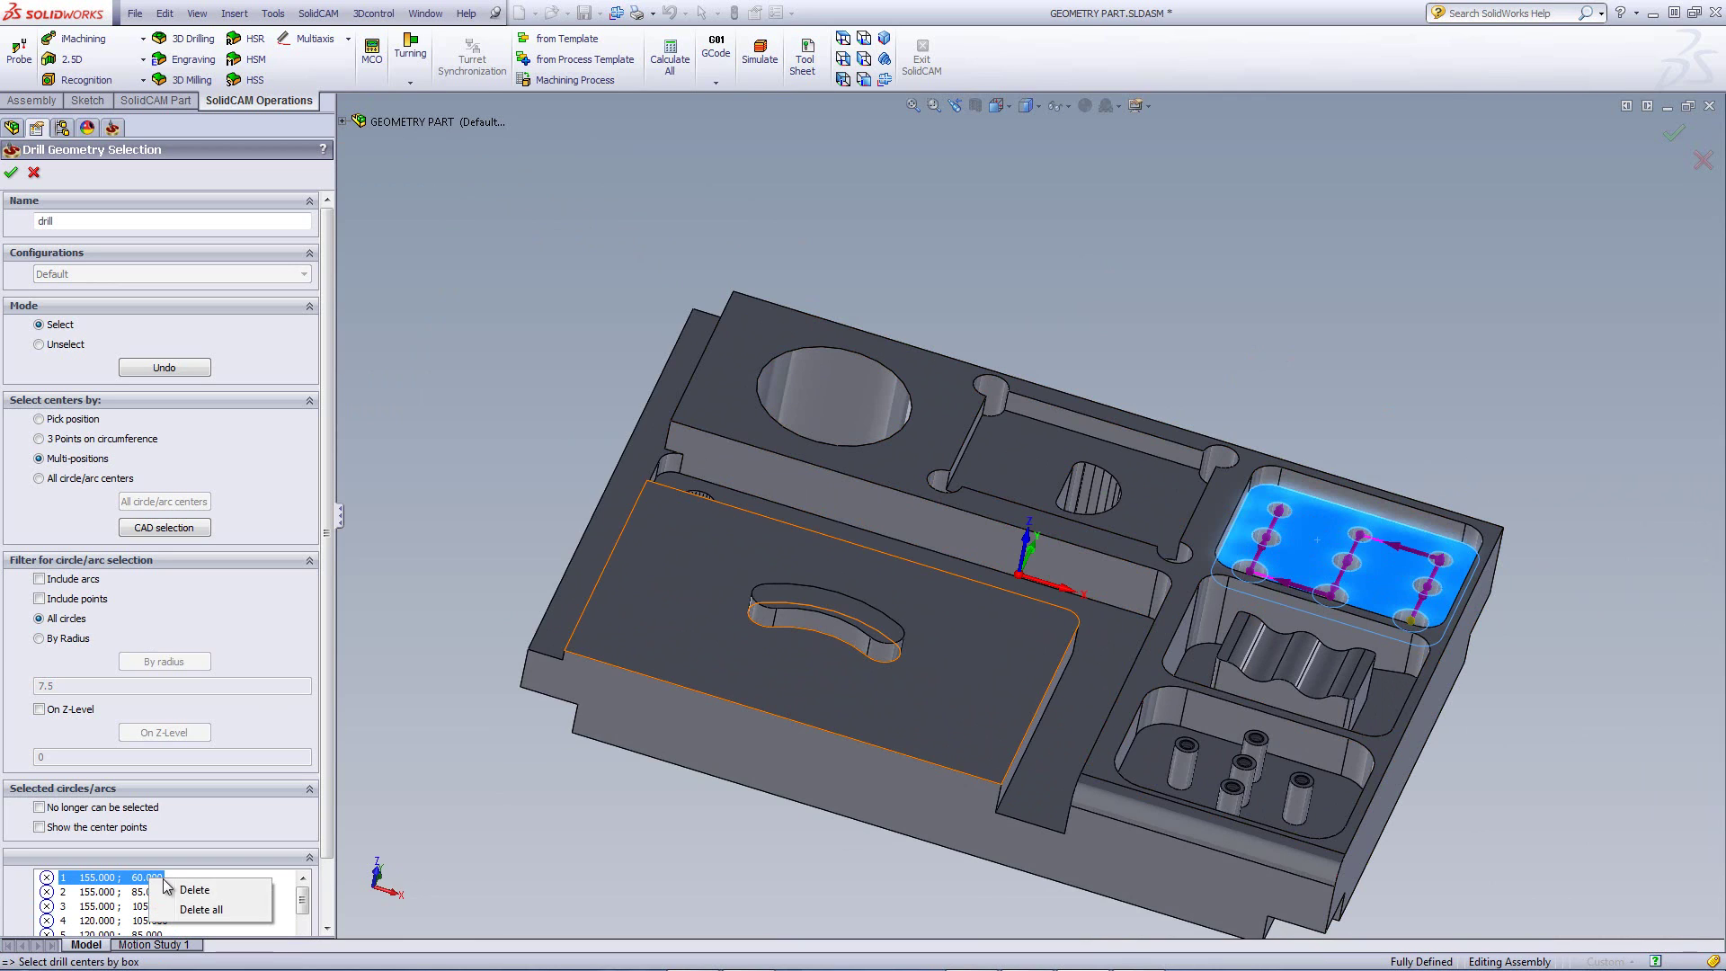
left_click(199, 910)
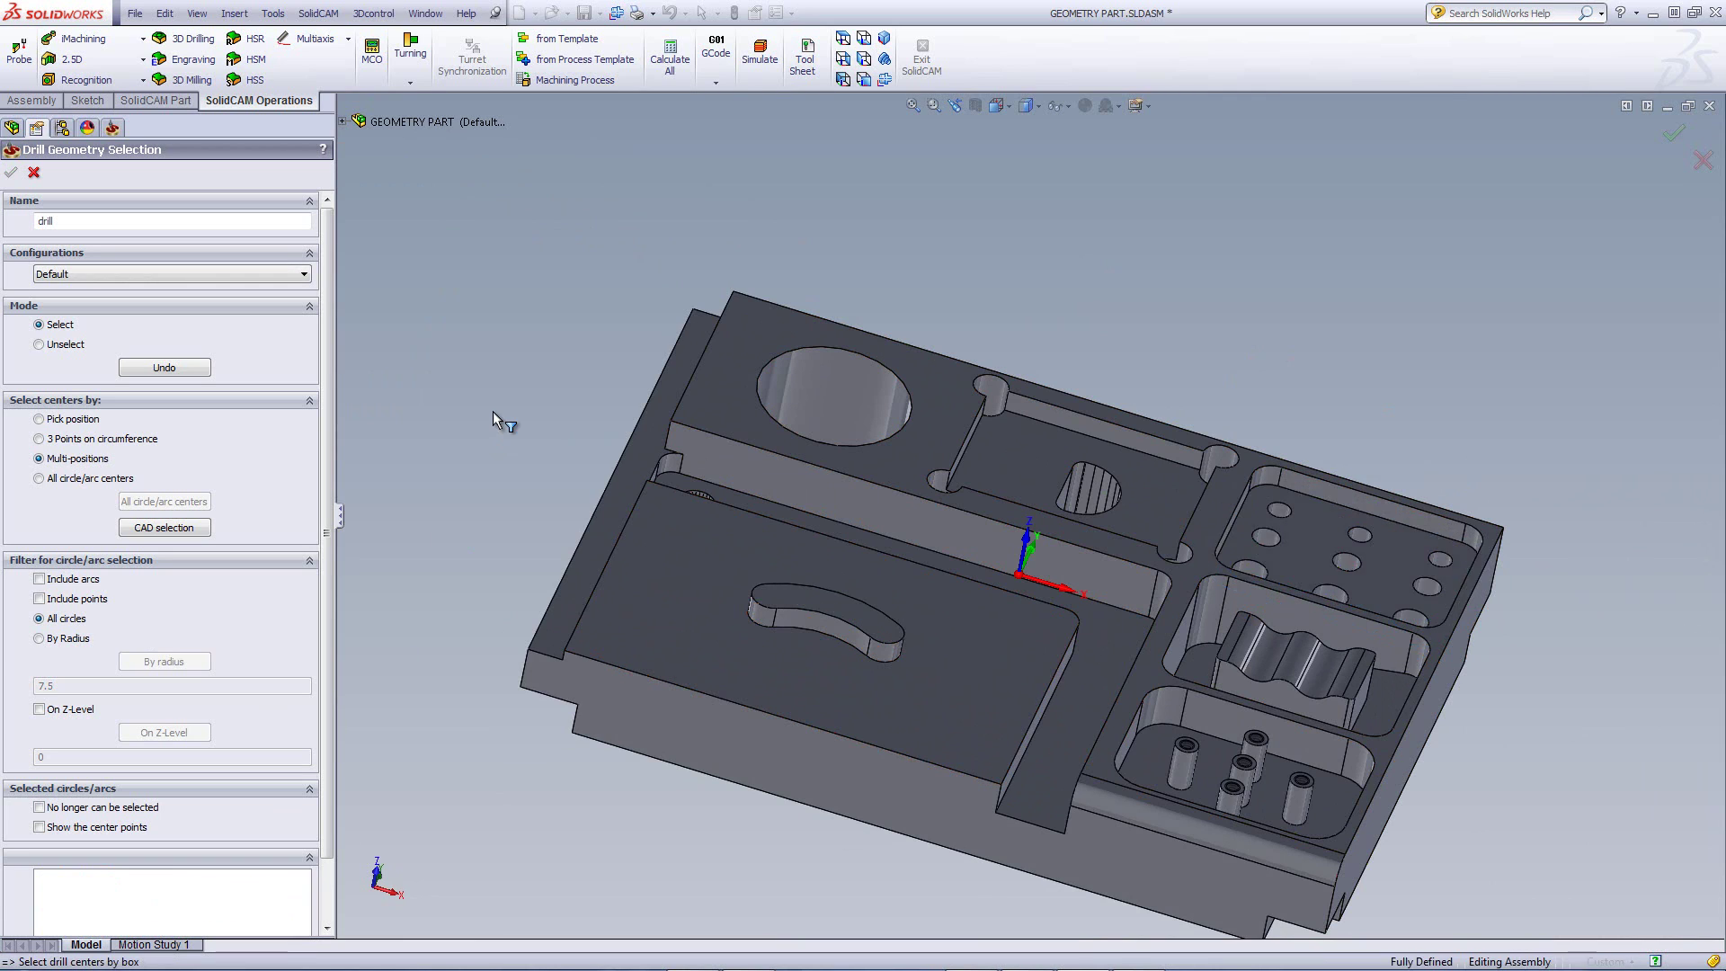
Step: Filter circles by the radius of the 10 mm corner hole and add the matching centers on the nine-hole pocket's floor face
left_click(39, 639)
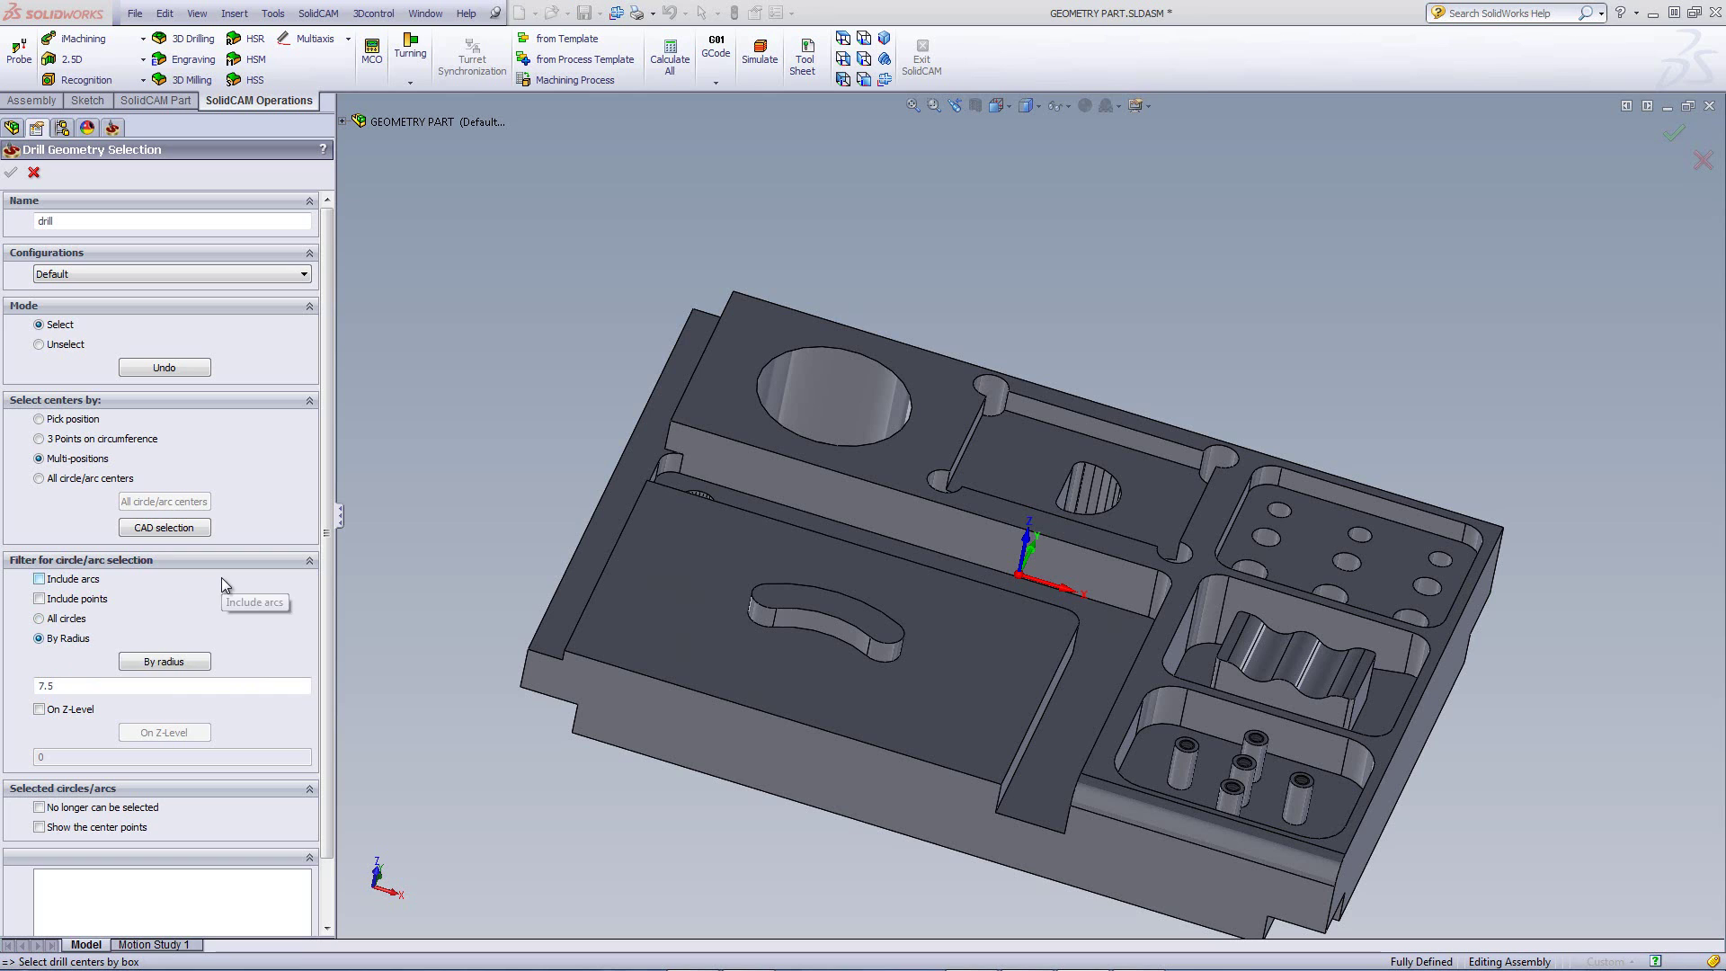
left_click(164, 662)
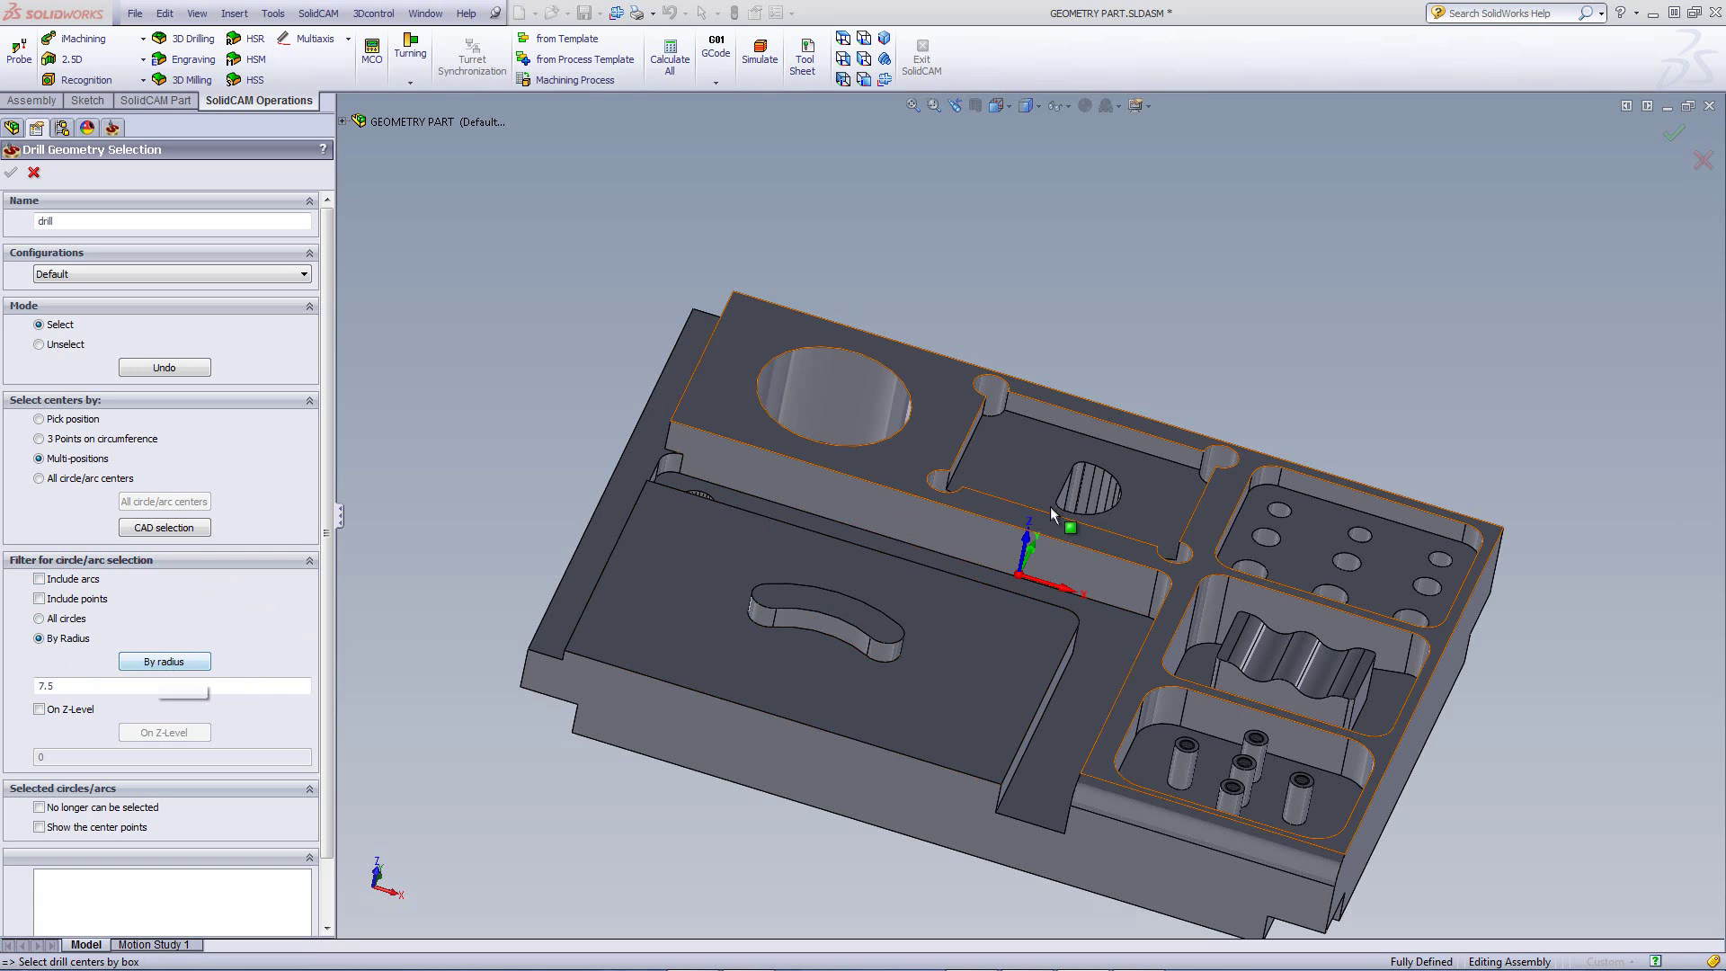
left_click(184, 663)
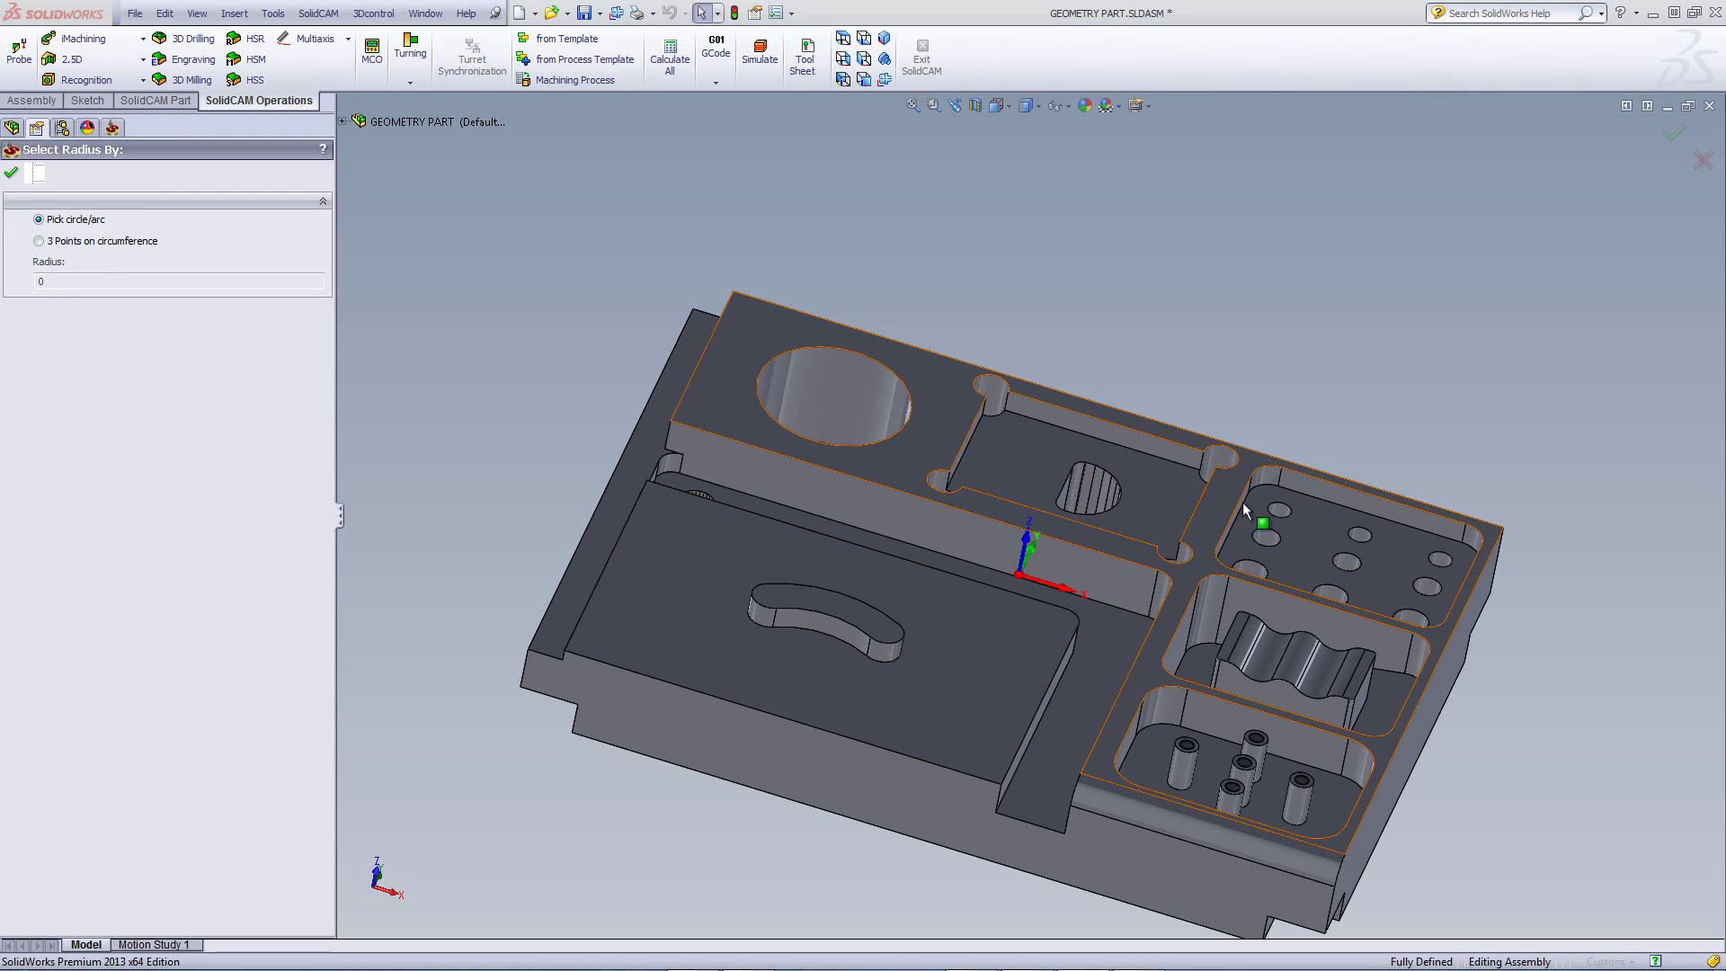
left_click(1278, 510)
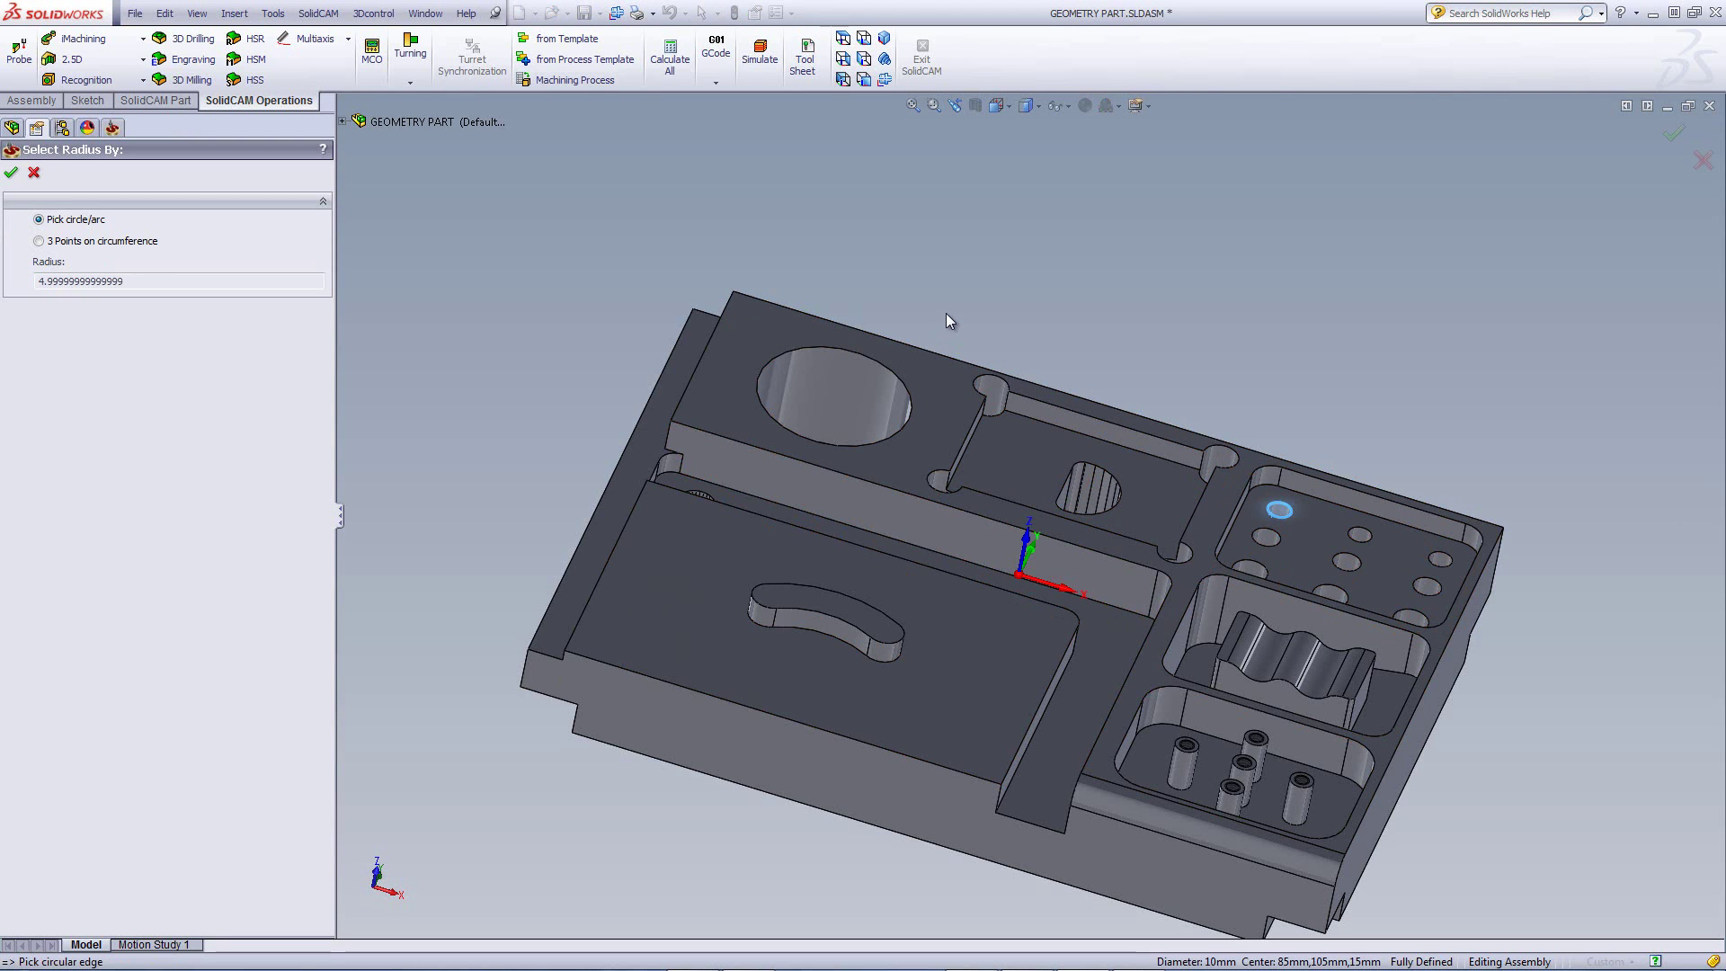
left_click(11, 172)
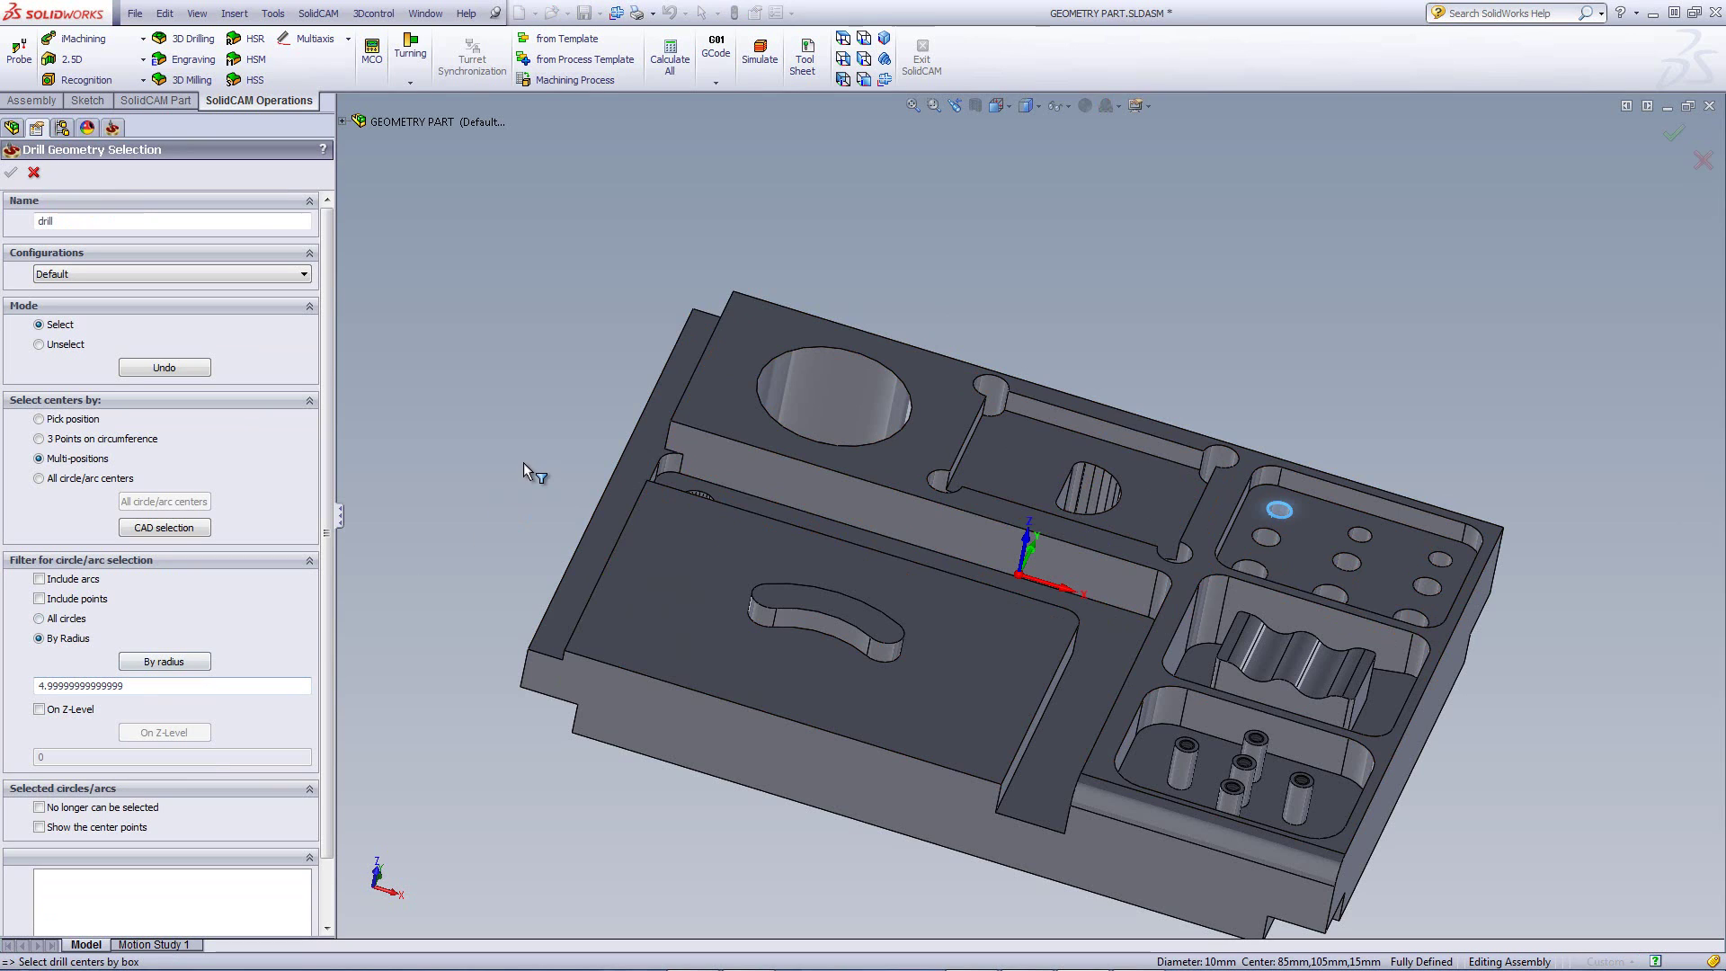
left_click(1315, 531)
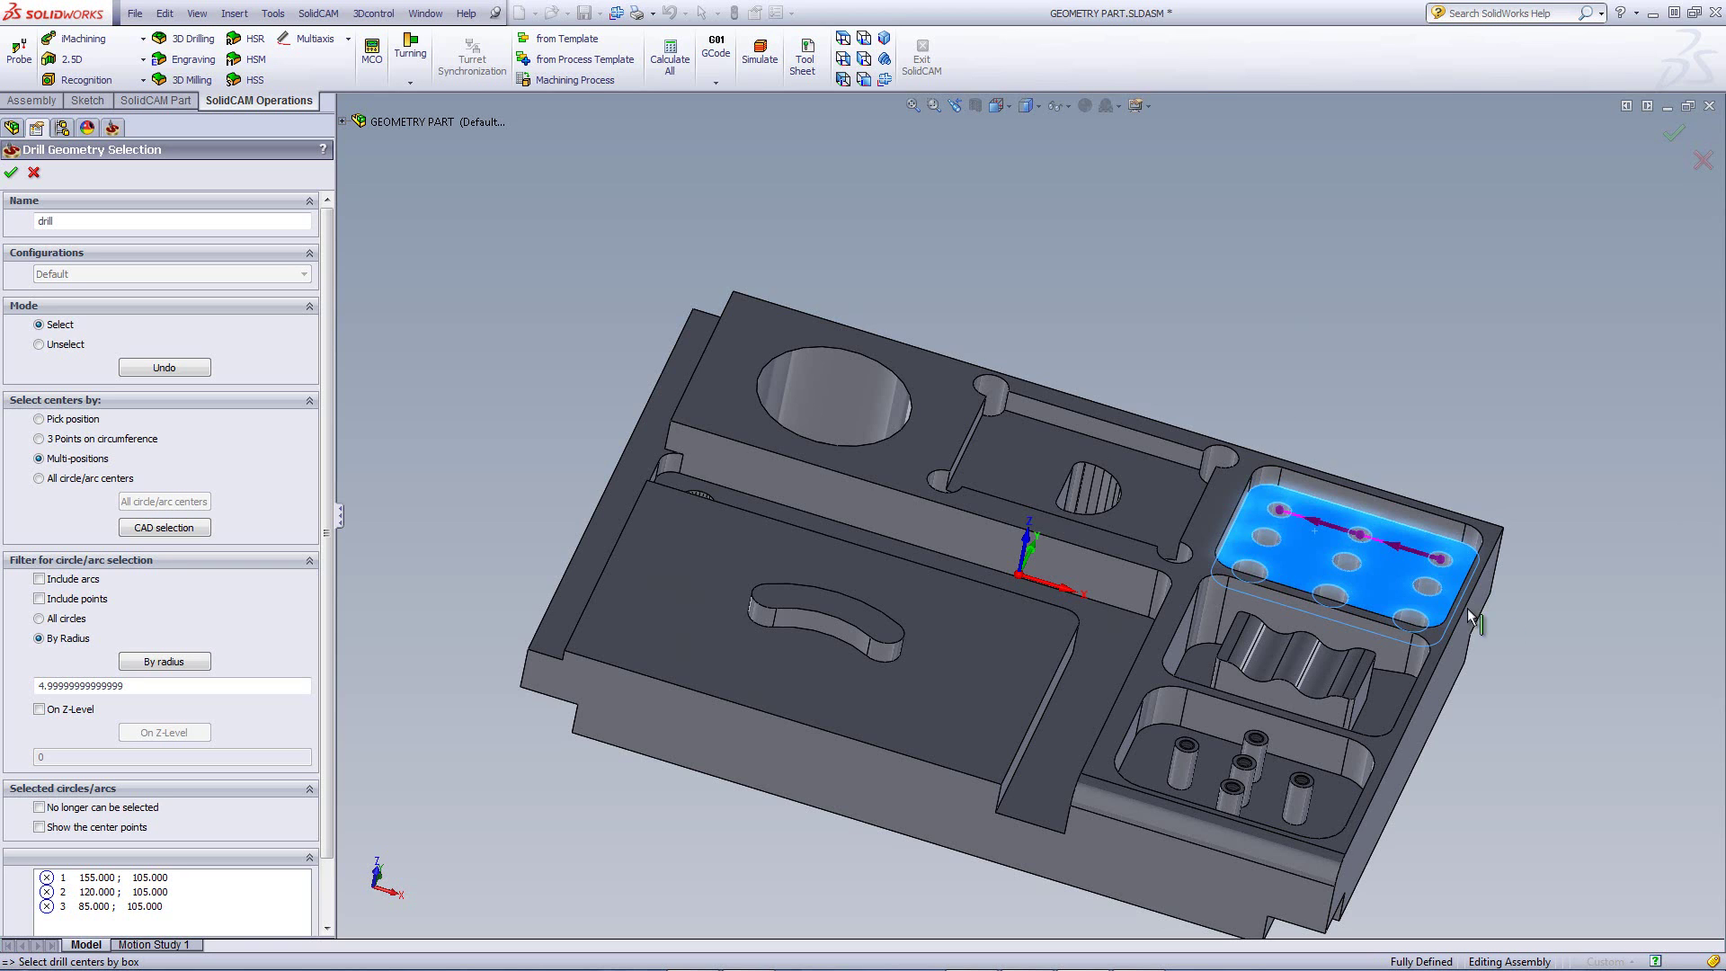
middle_click_drag(1433, 644, 1281, 637)
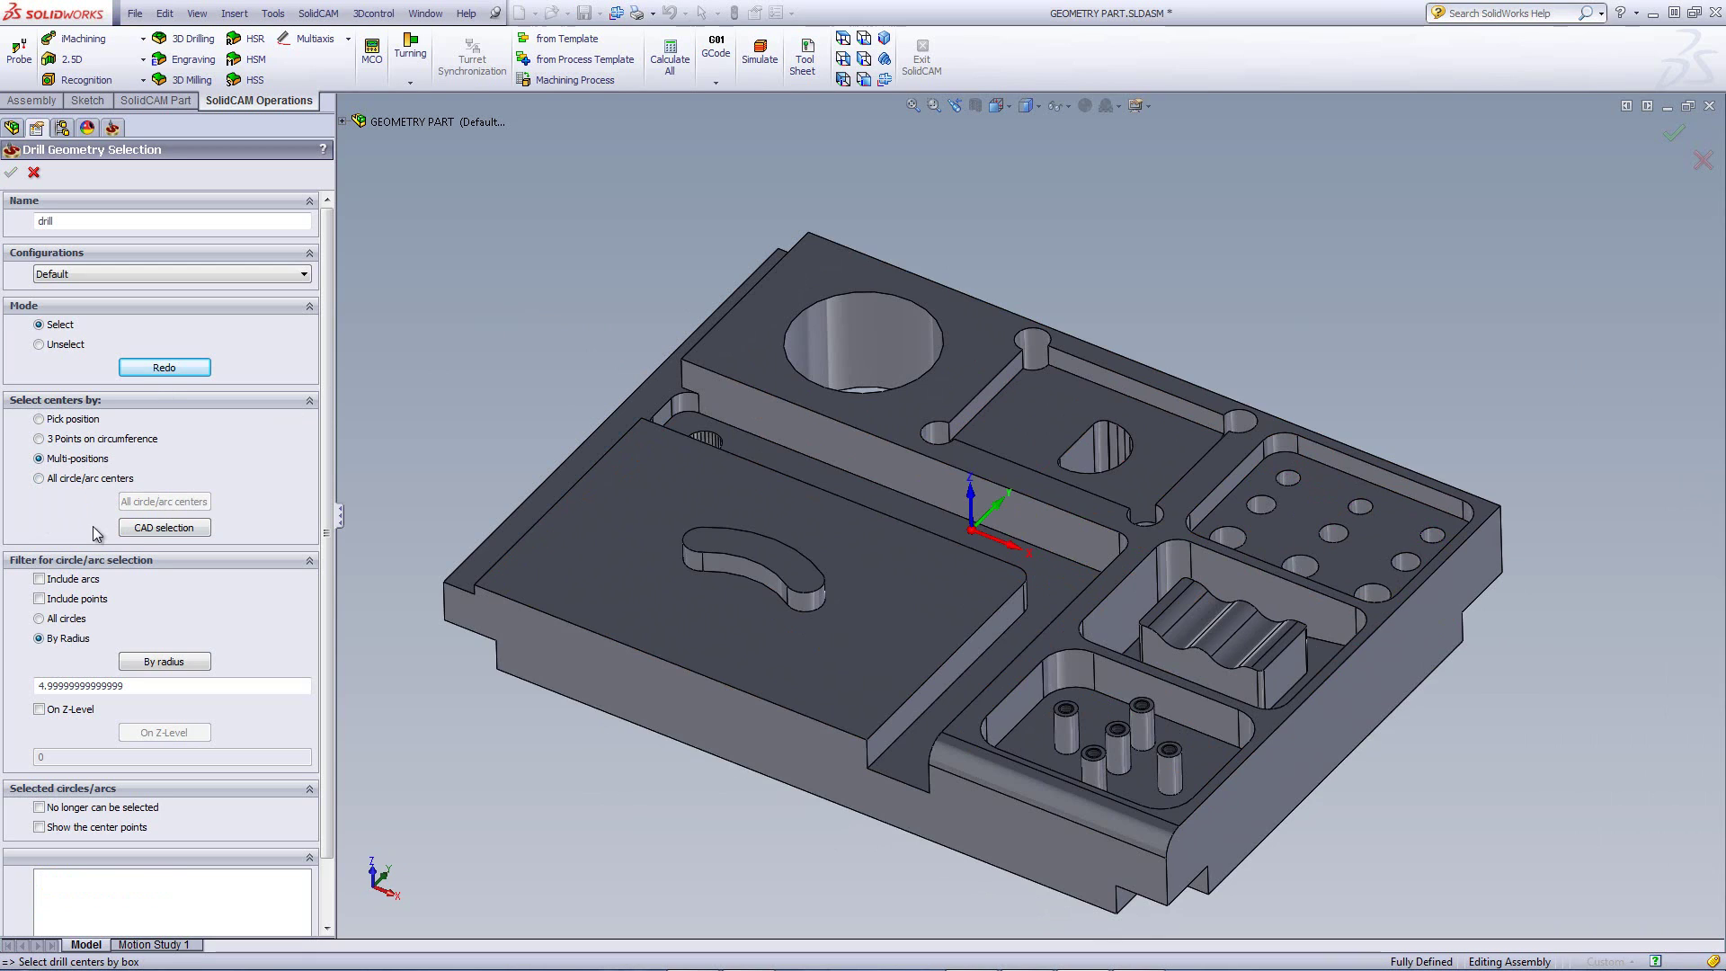
Step: Add all circle centers on the whole part without a radius filter, and inspect the resulting drill positions
left_click(38, 480)
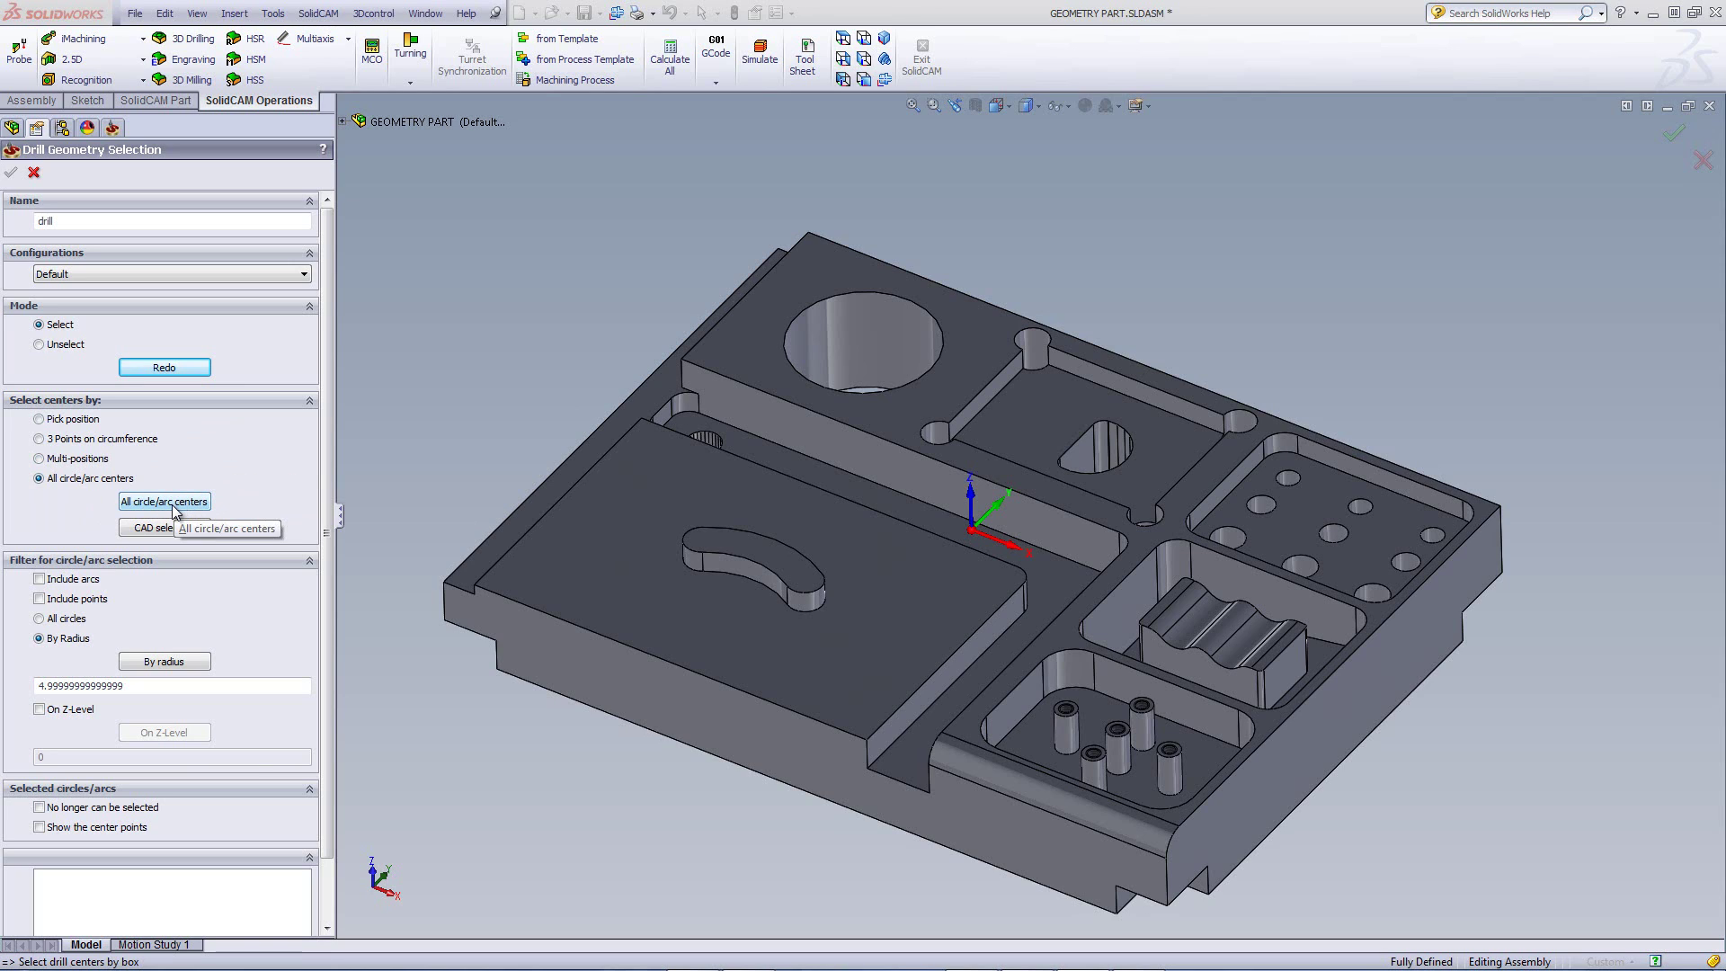
left_click(39, 619)
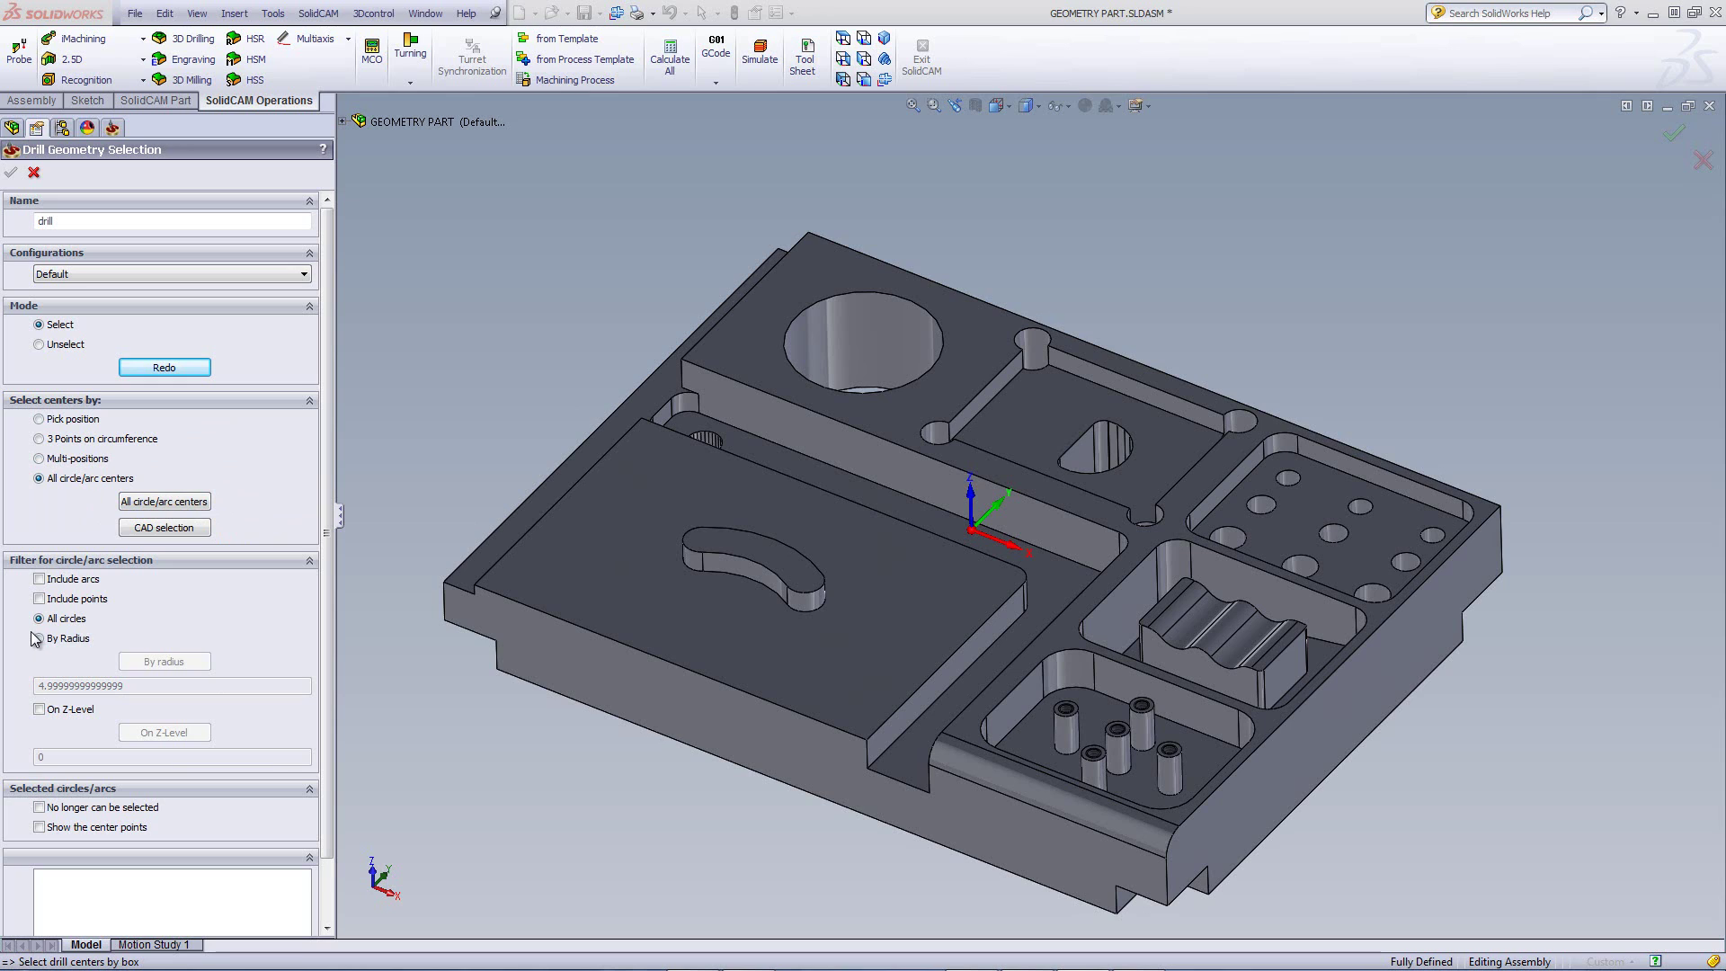
left_click(165, 502)
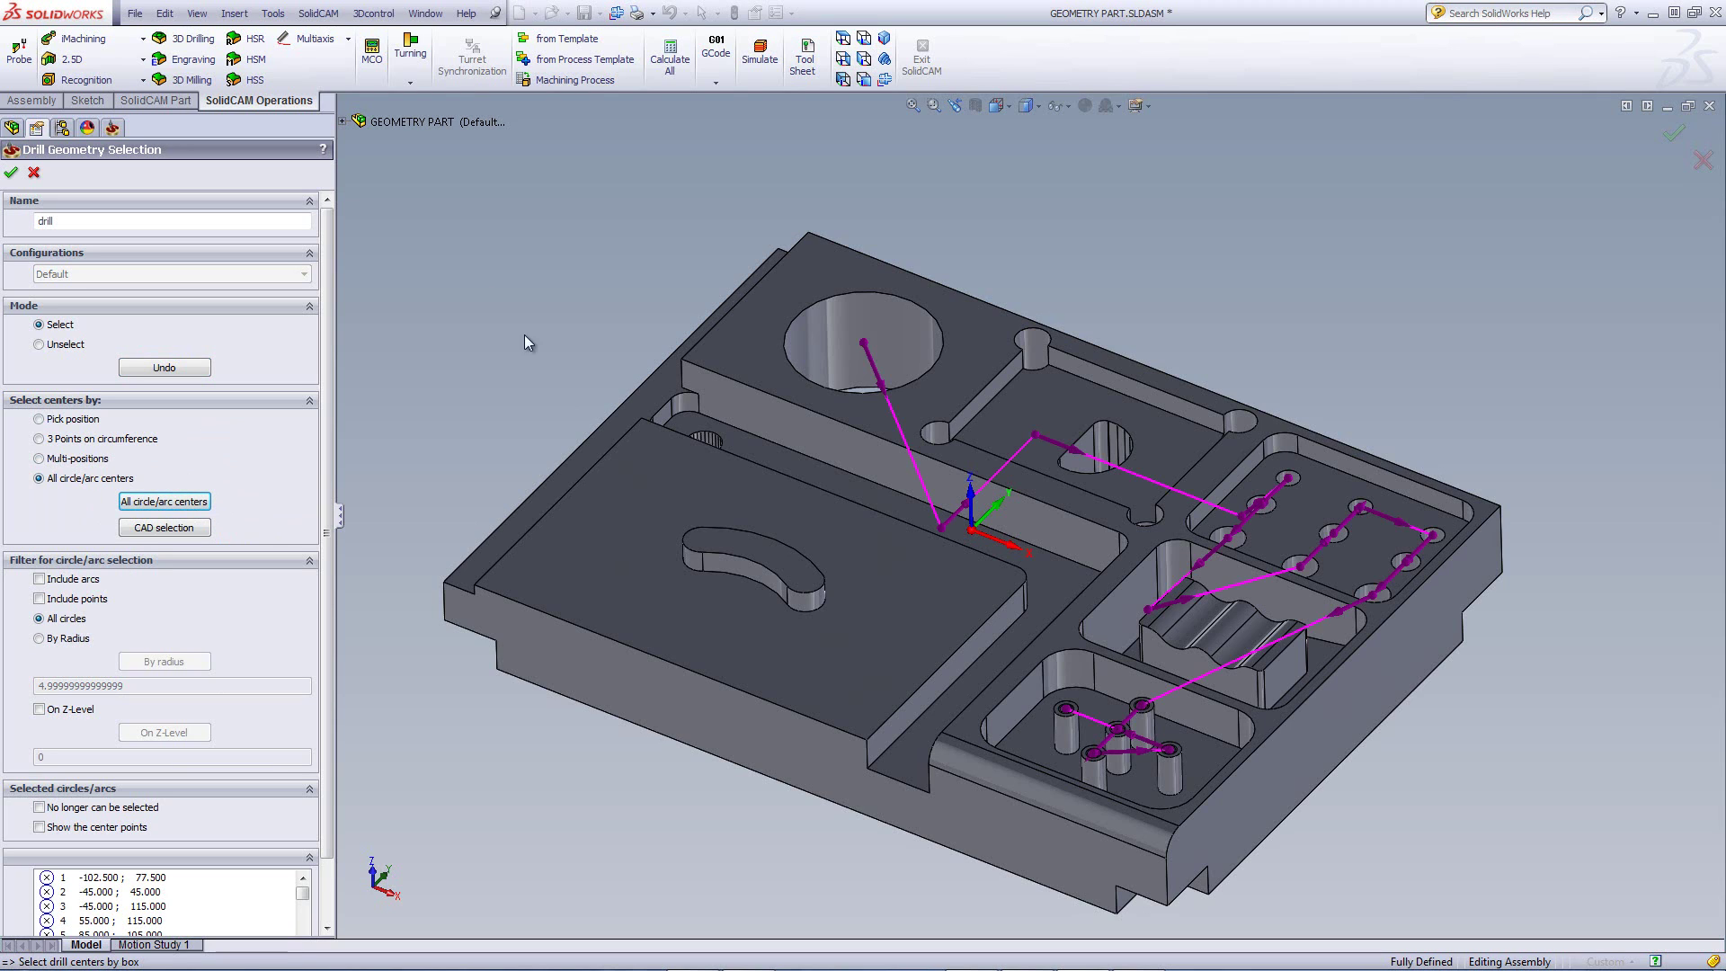
middle_click_drag(801, 570, 798, 526)
scroll(912, 540, "down", 5)
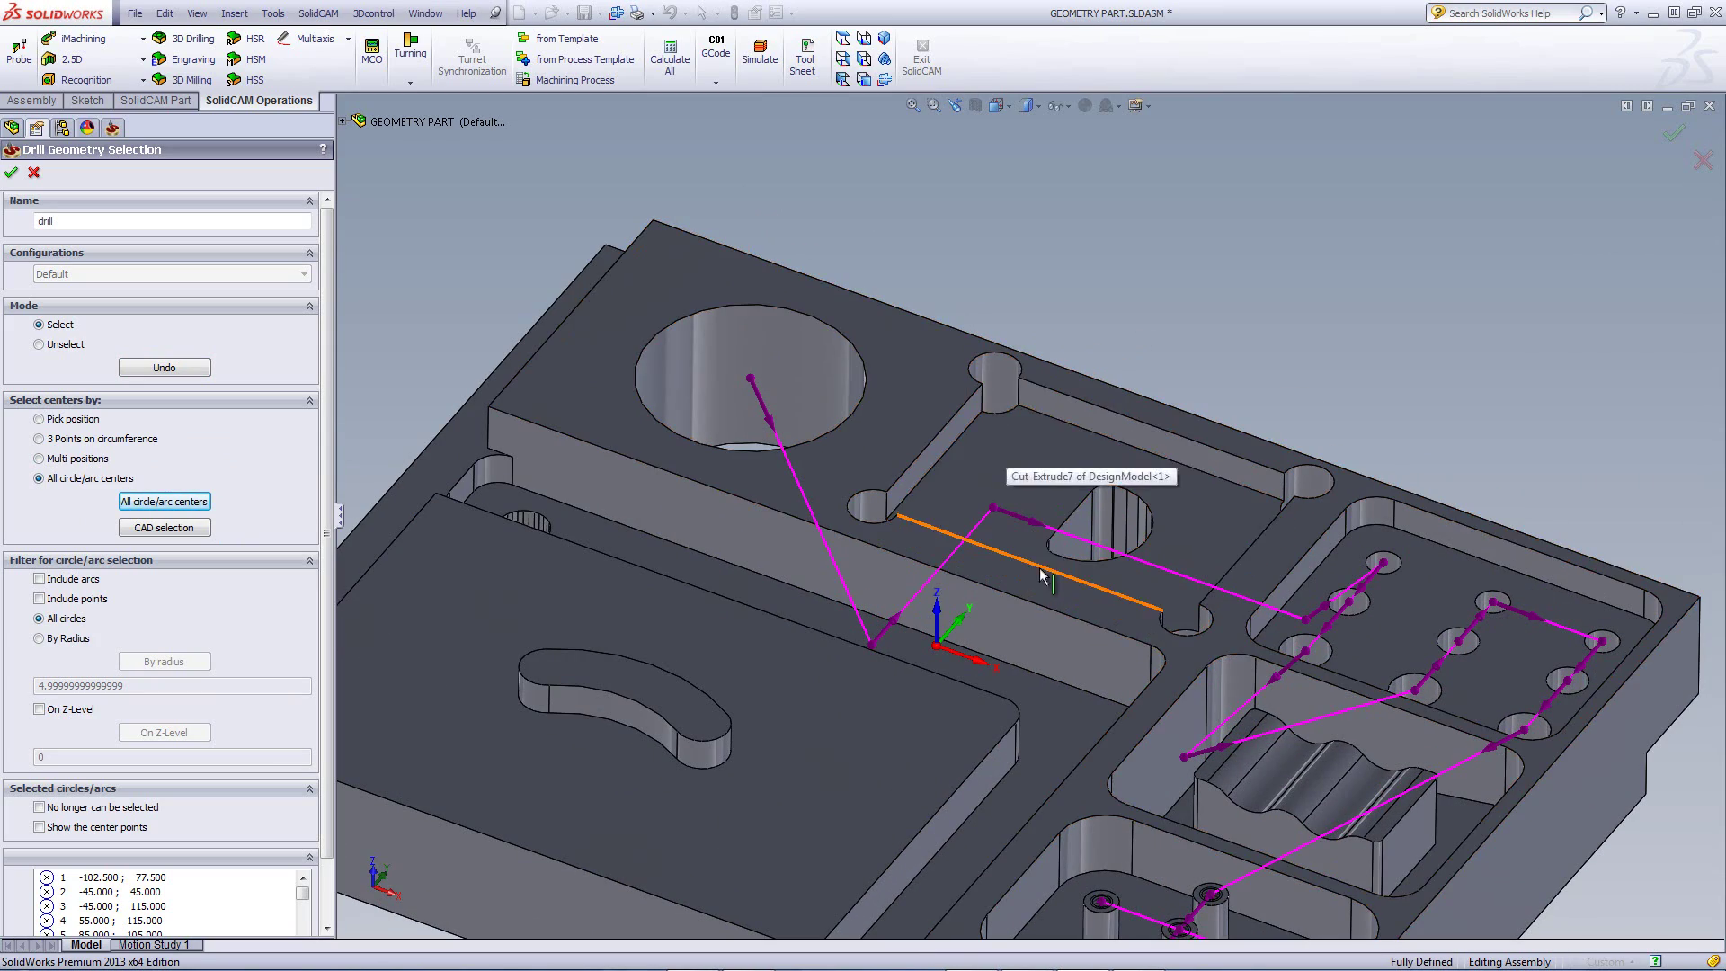
middle_click_drag(1048, 580, 996, 424)
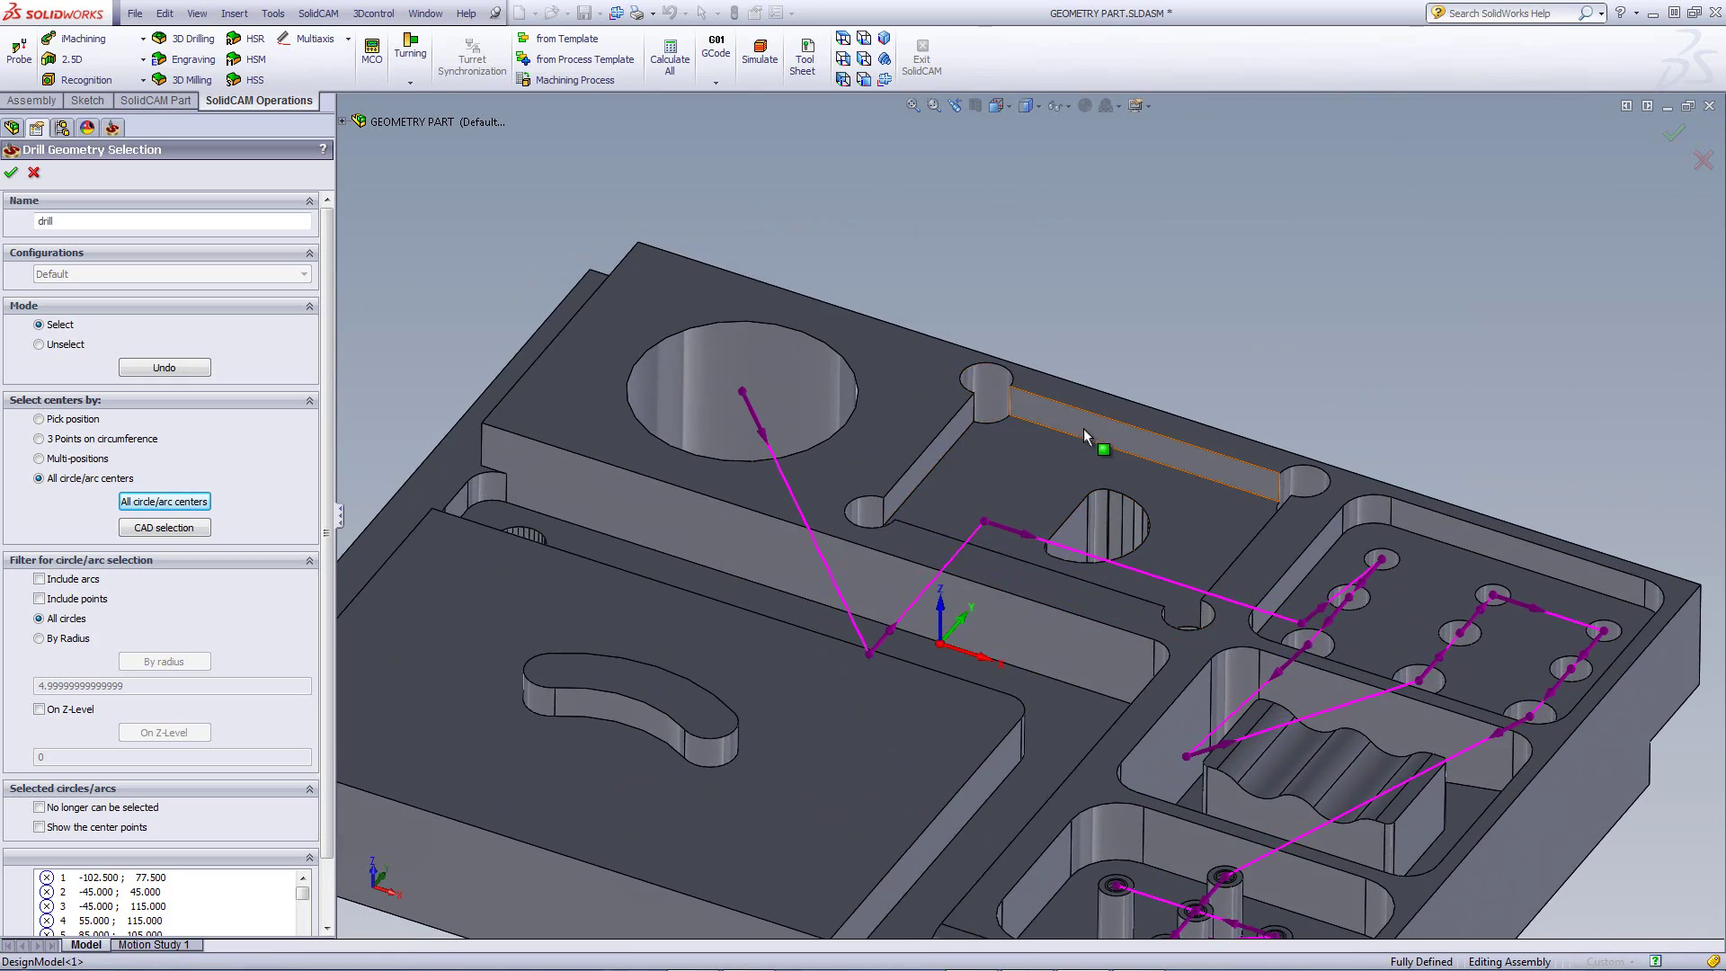
scroll(1083, 426, "up", 5)
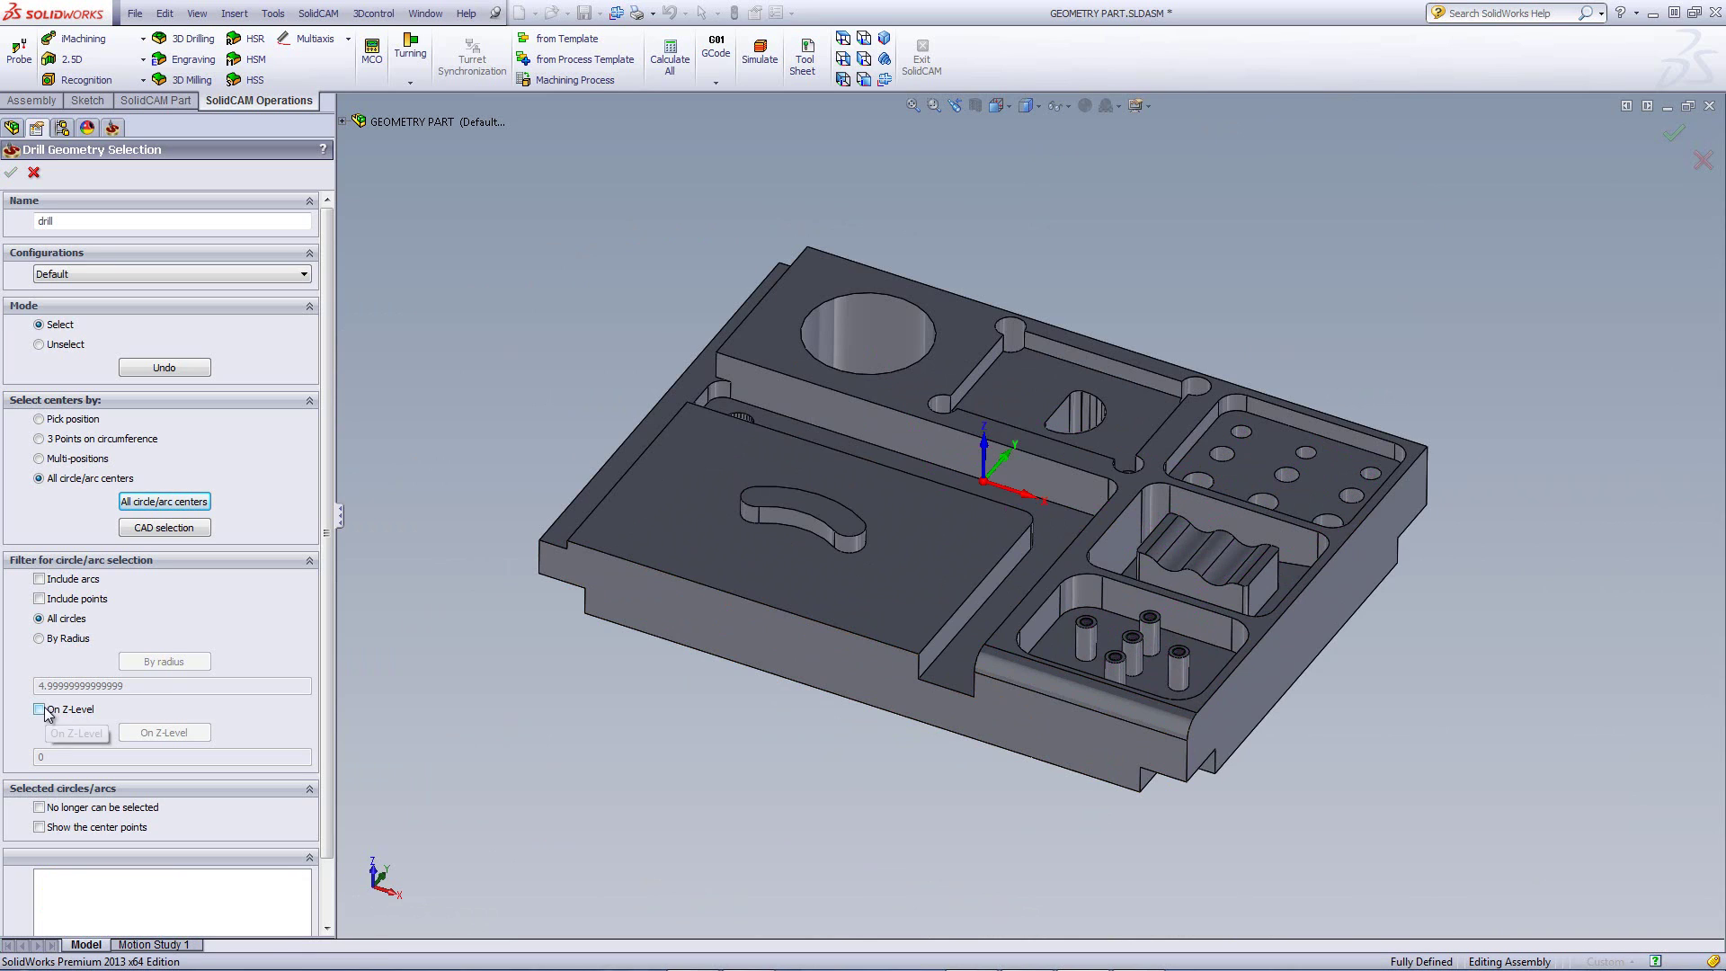
Step: Filter circles by the -10 Z-level of the nine-hole pocket's floor face, add the matching centers, and undo the addition
left_click(39, 710)
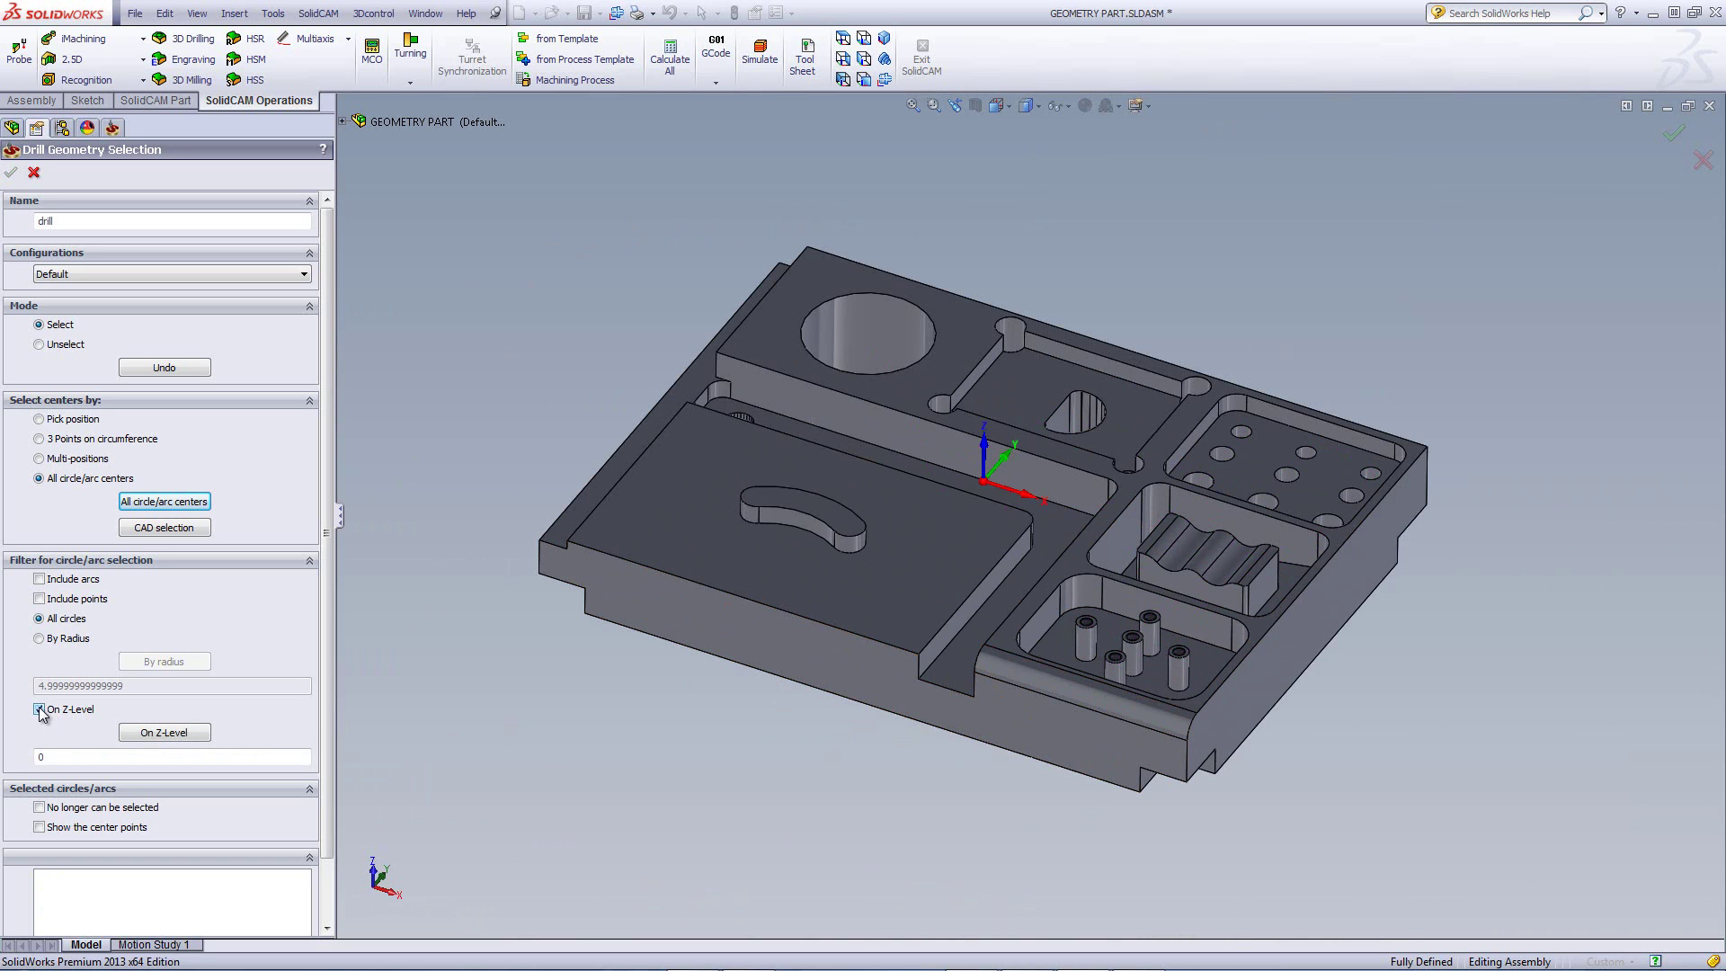
left_click(164, 733)
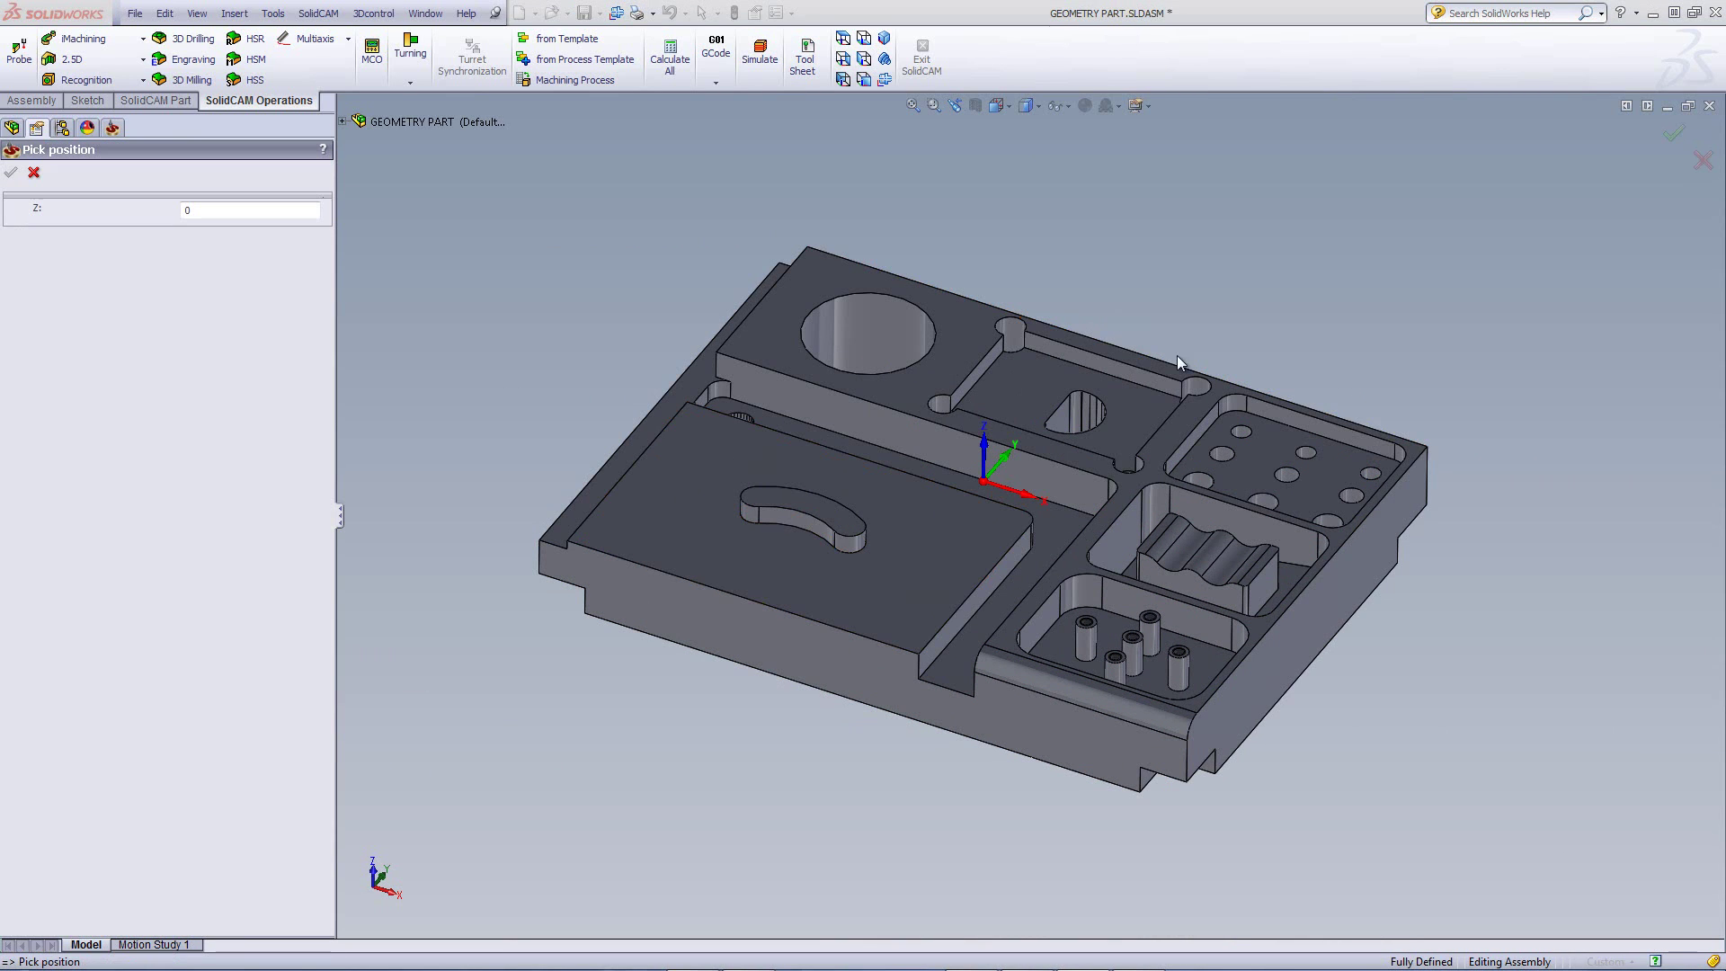
left_click(1264, 456)
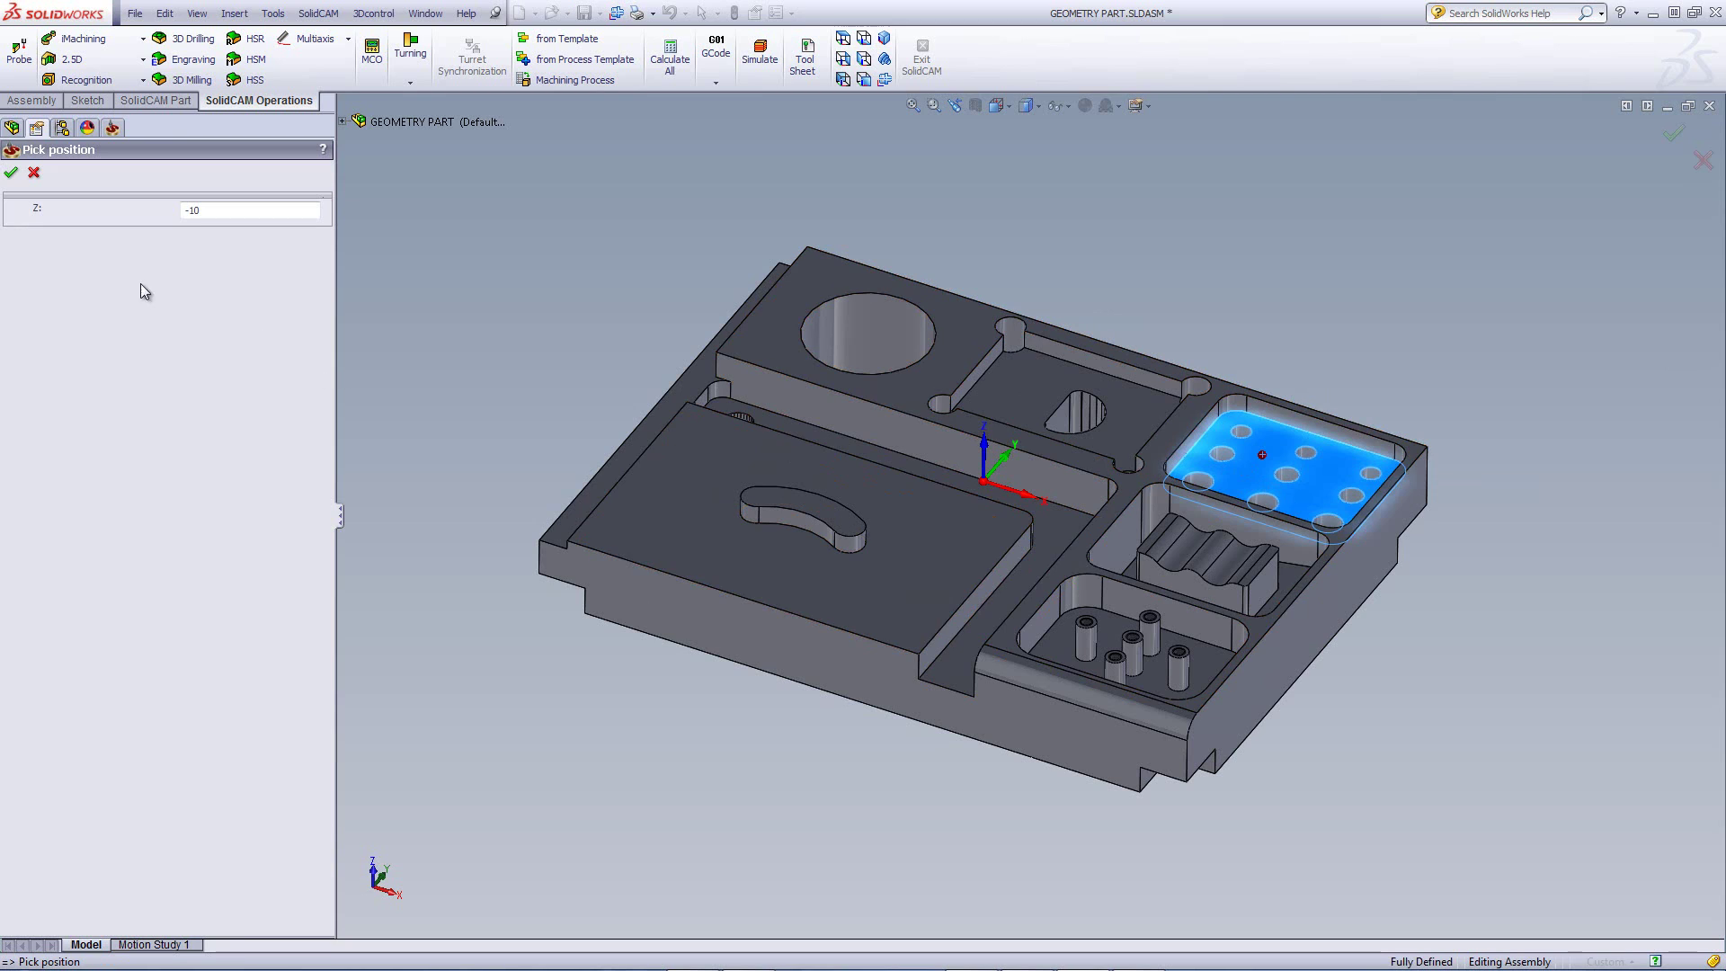
left_click(12, 174)
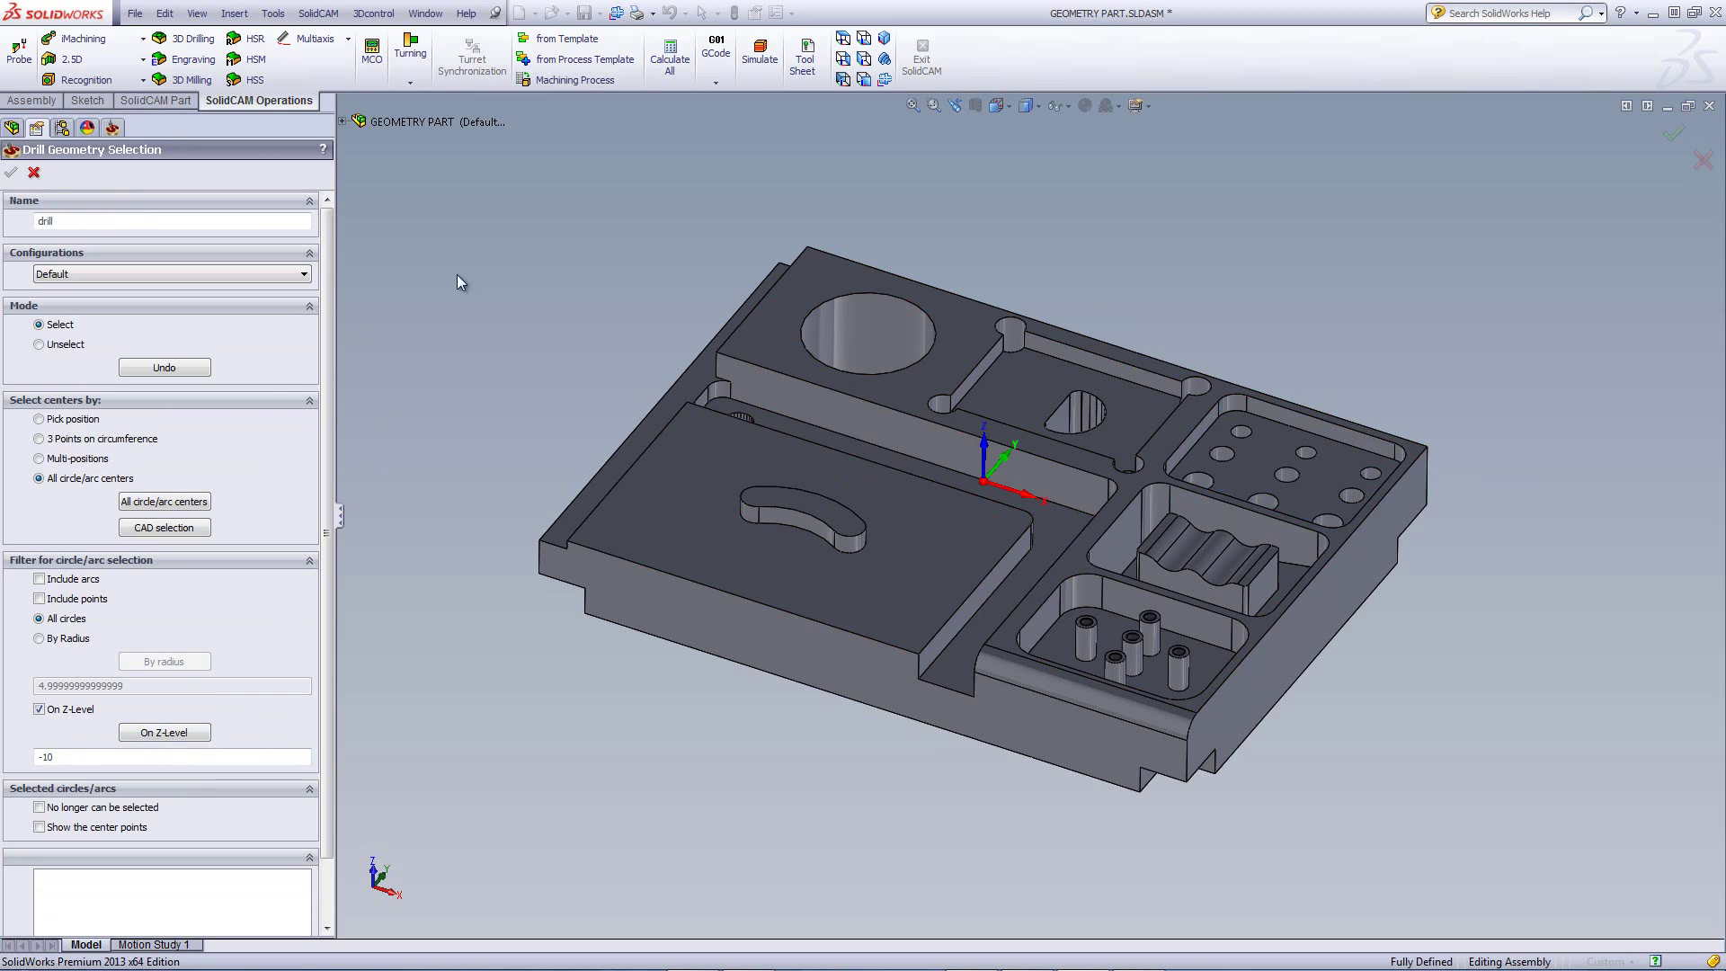
left_click(164, 505)
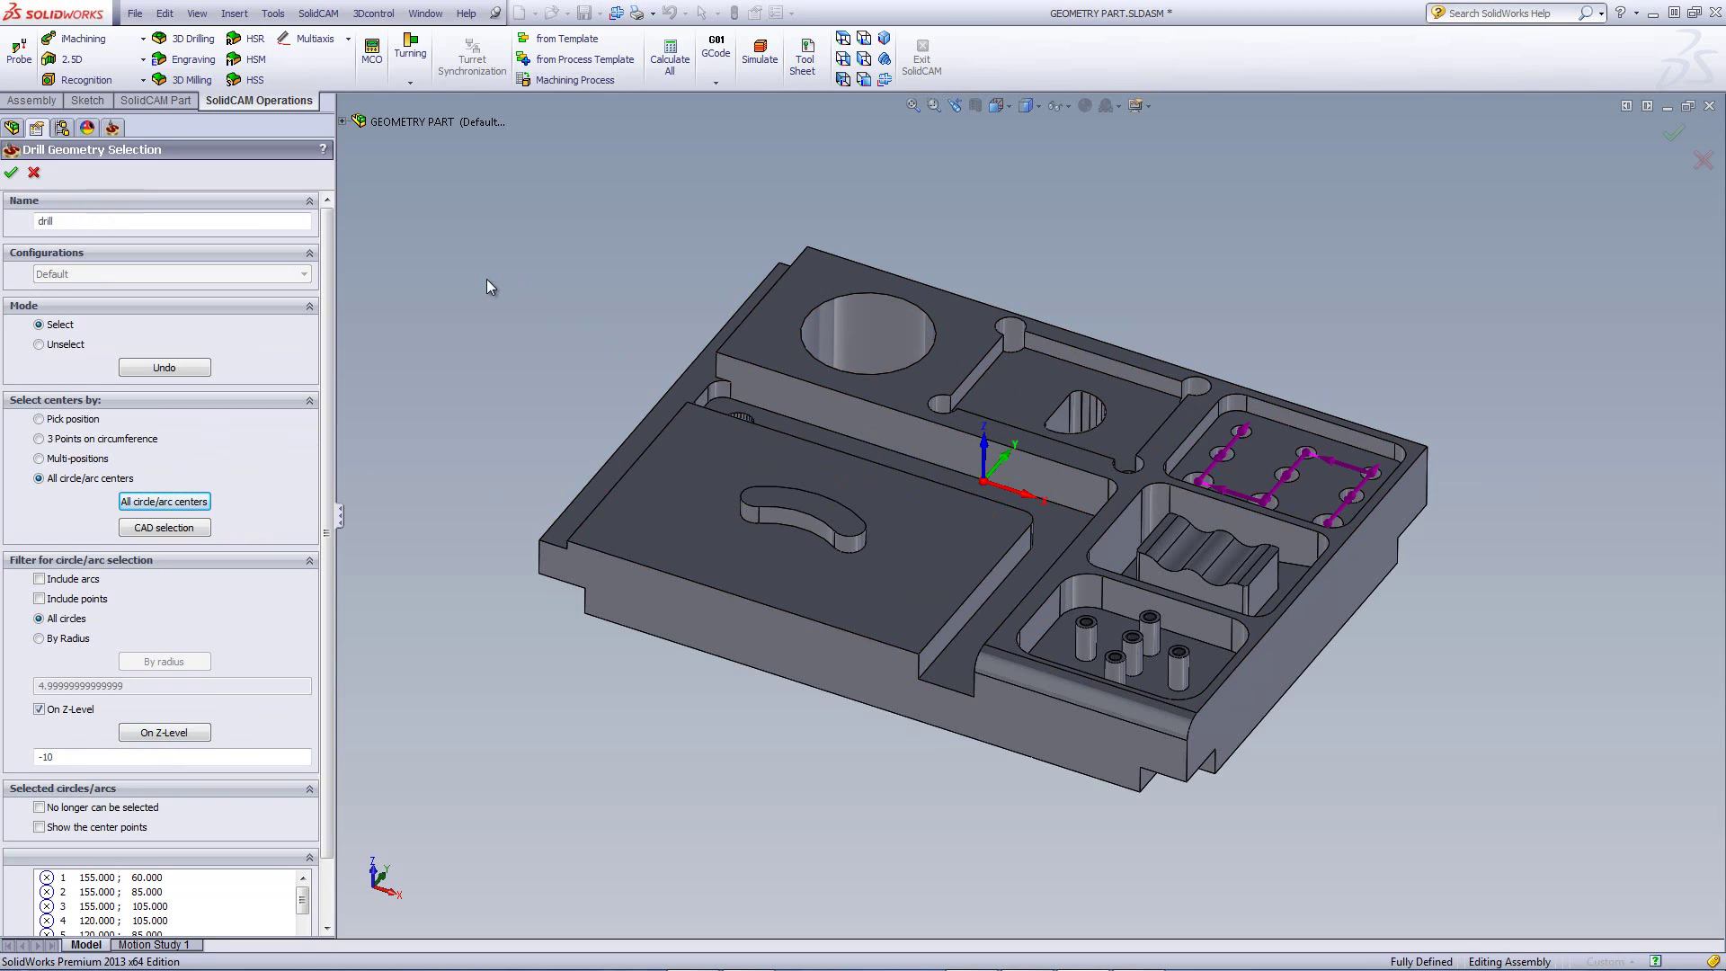
left_click(177, 368)
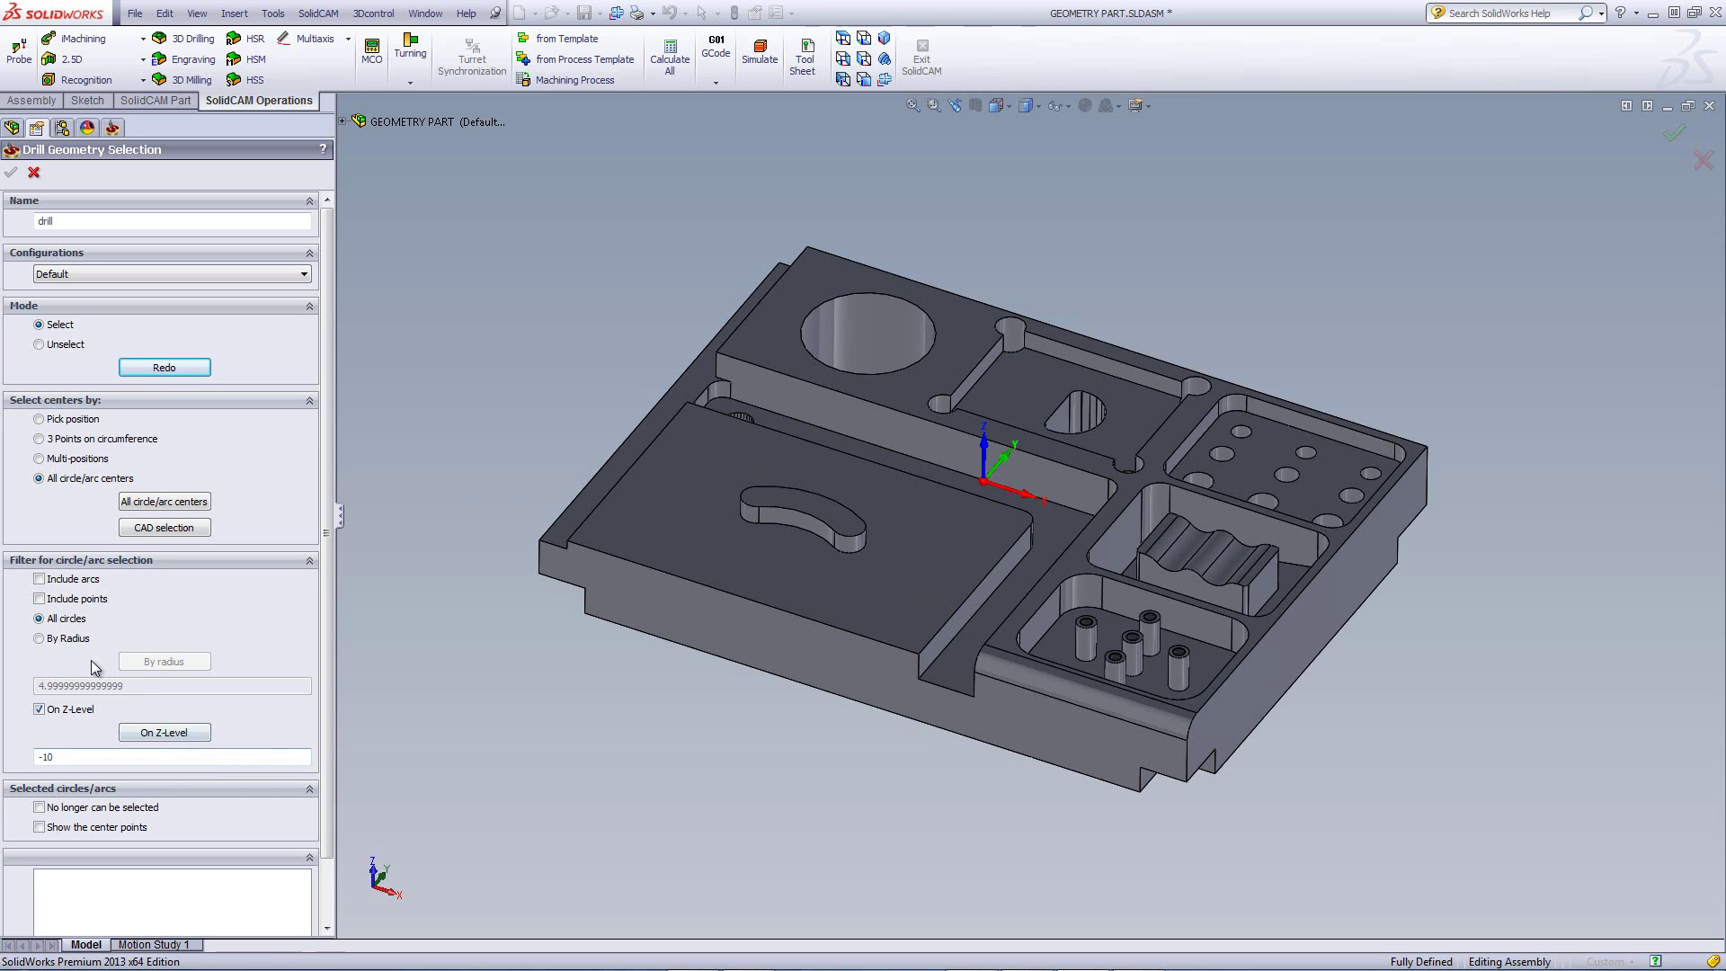
Step: Set the Z-level filter to 0 and filter circles by the 5 mm radius of a cylindrical pin's top edge
double_click(48, 761)
key("BackSpace")
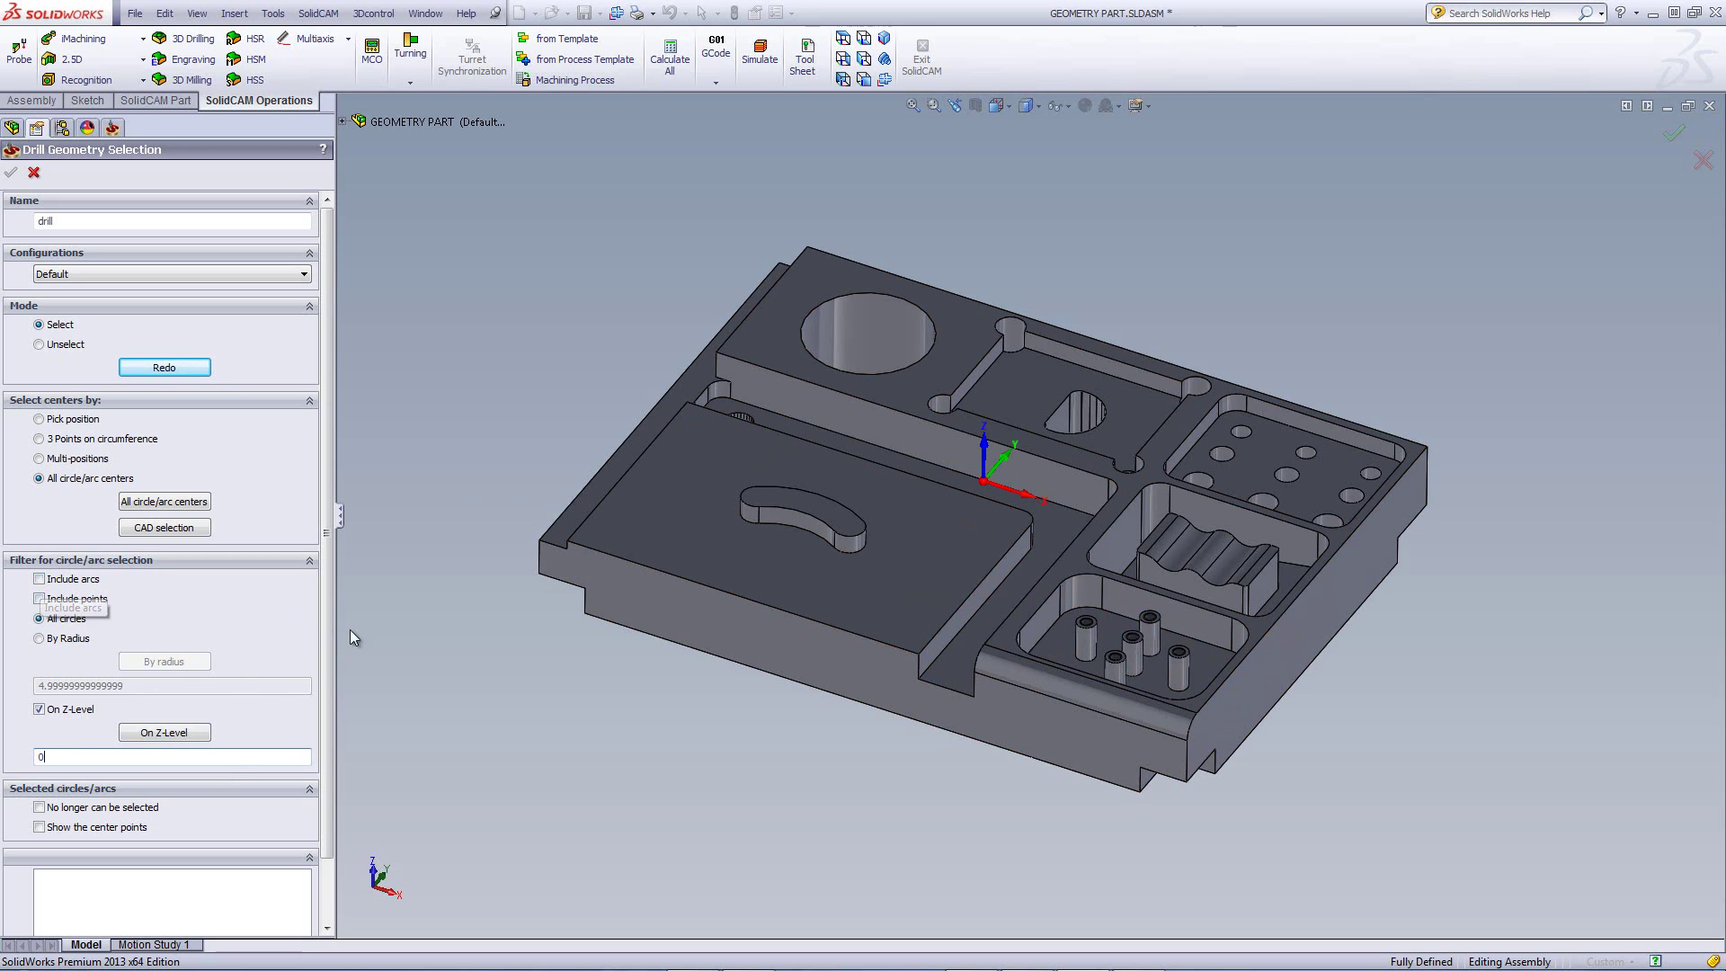
left_click(42, 642)
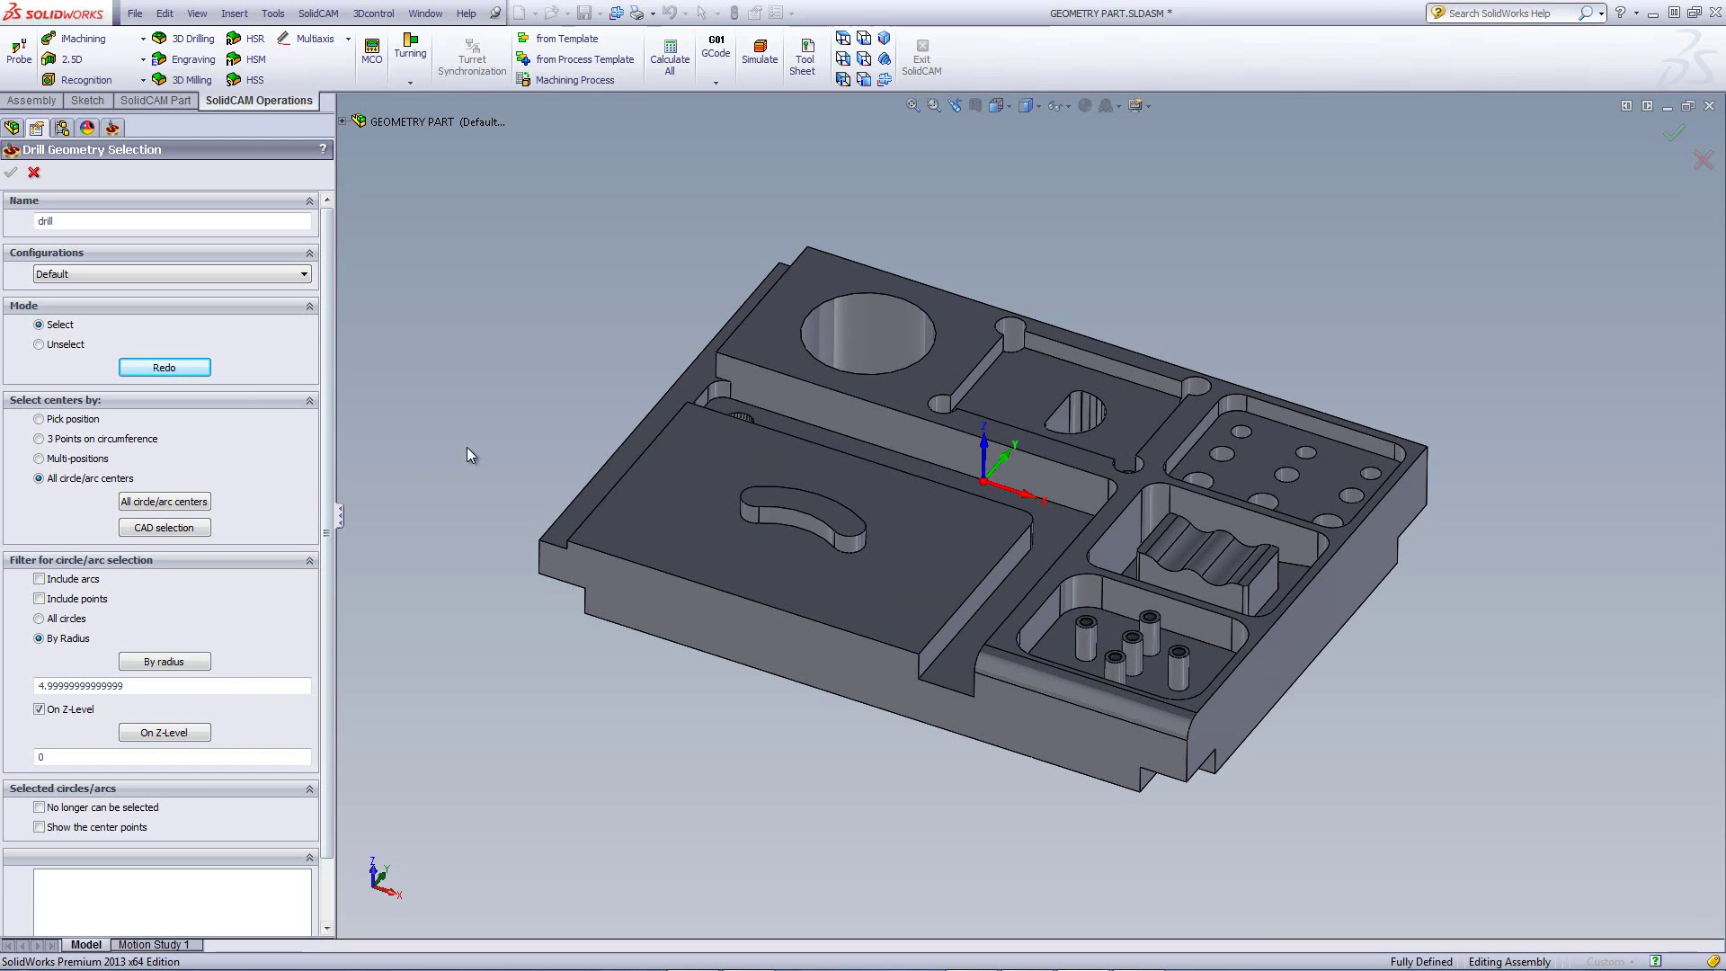
scroll(1171, 704, "down", 5)
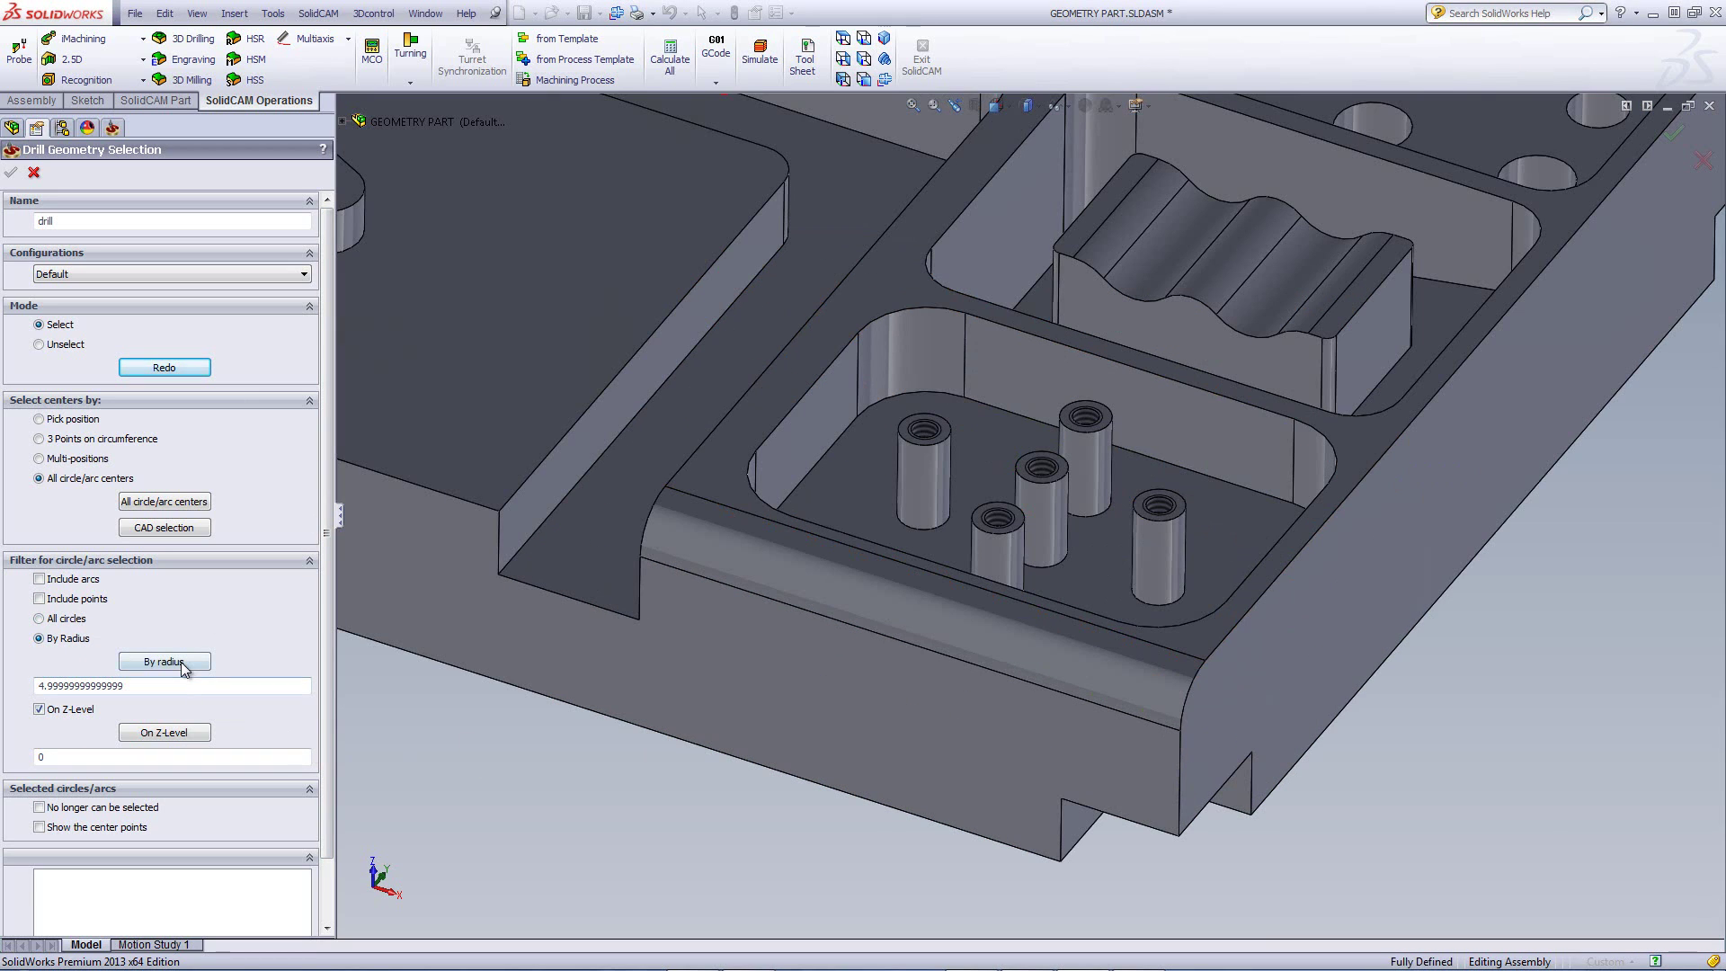
left_click(182, 663)
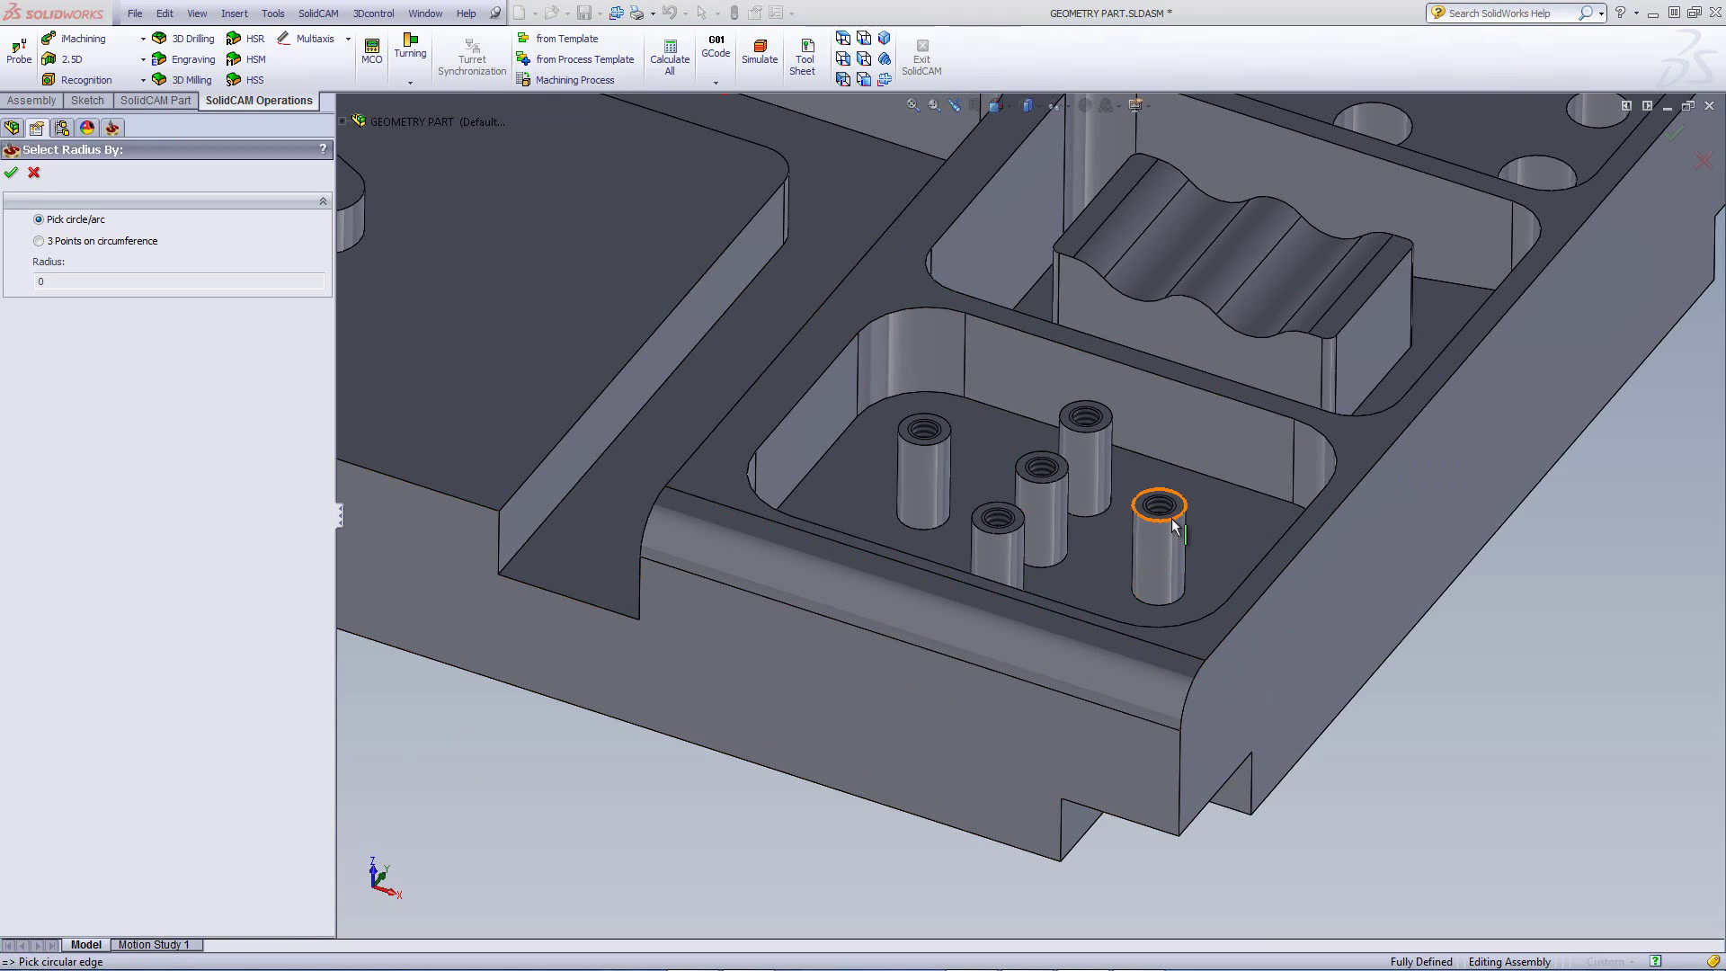
left_click(1172, 521)
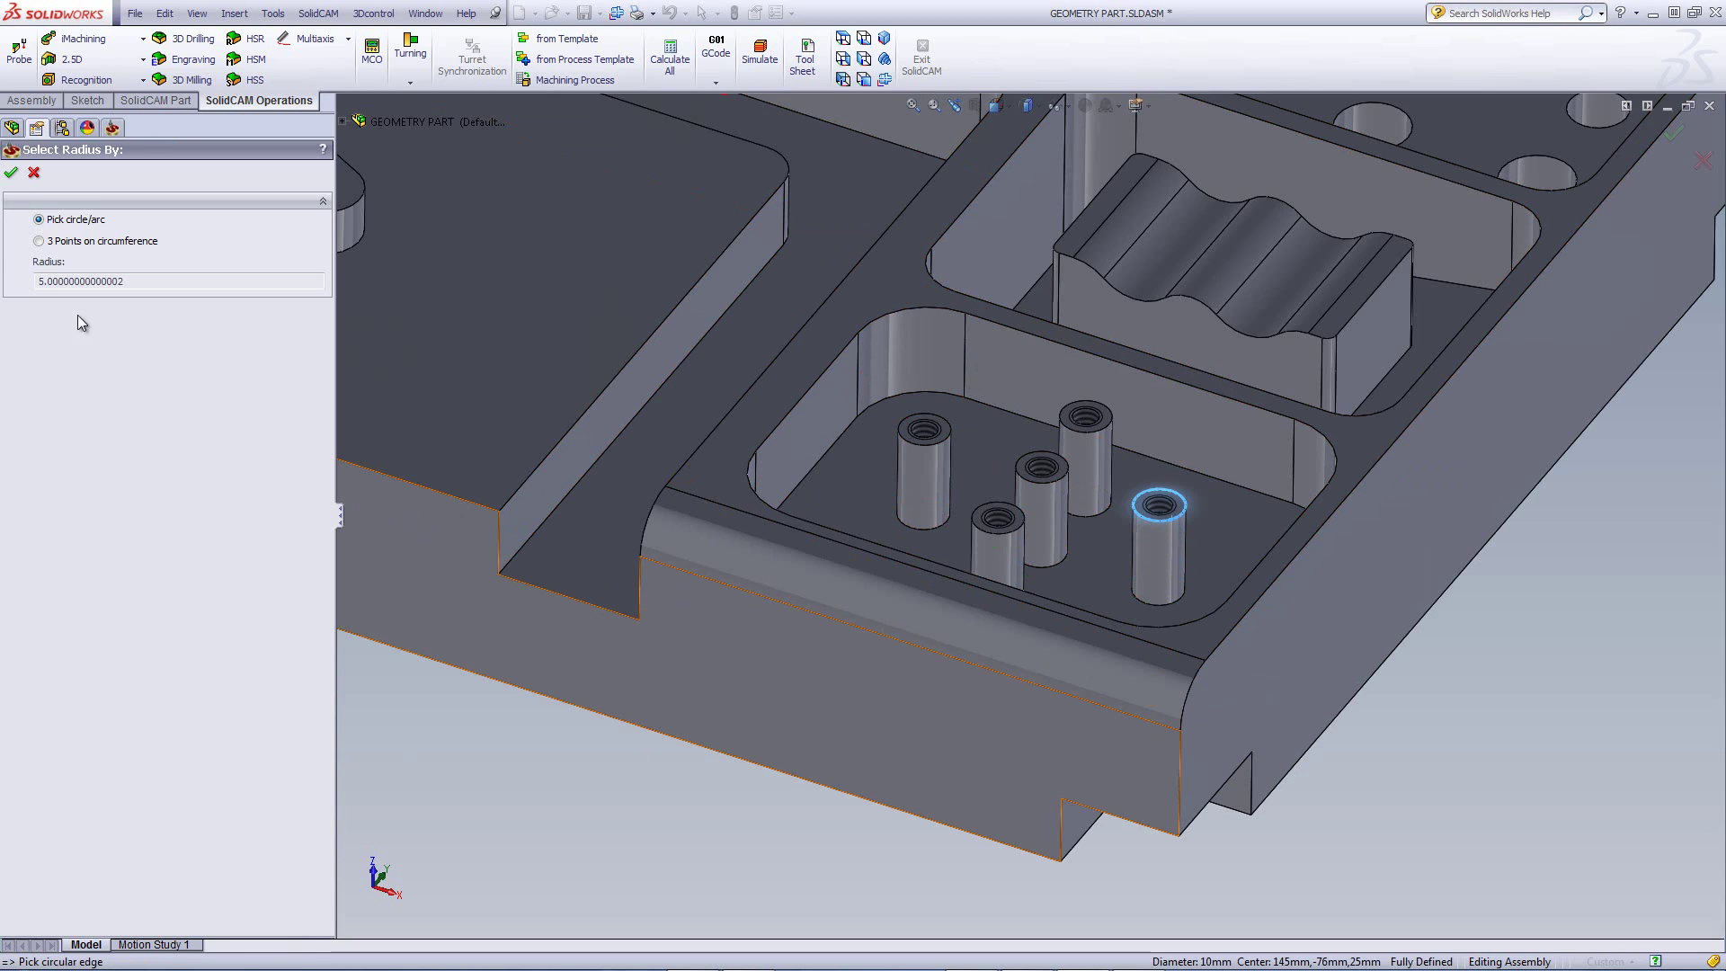
Step: Add all circle centers matching the radius and Z-level filters, and inspect them on the five pins
left_click(151, 503)
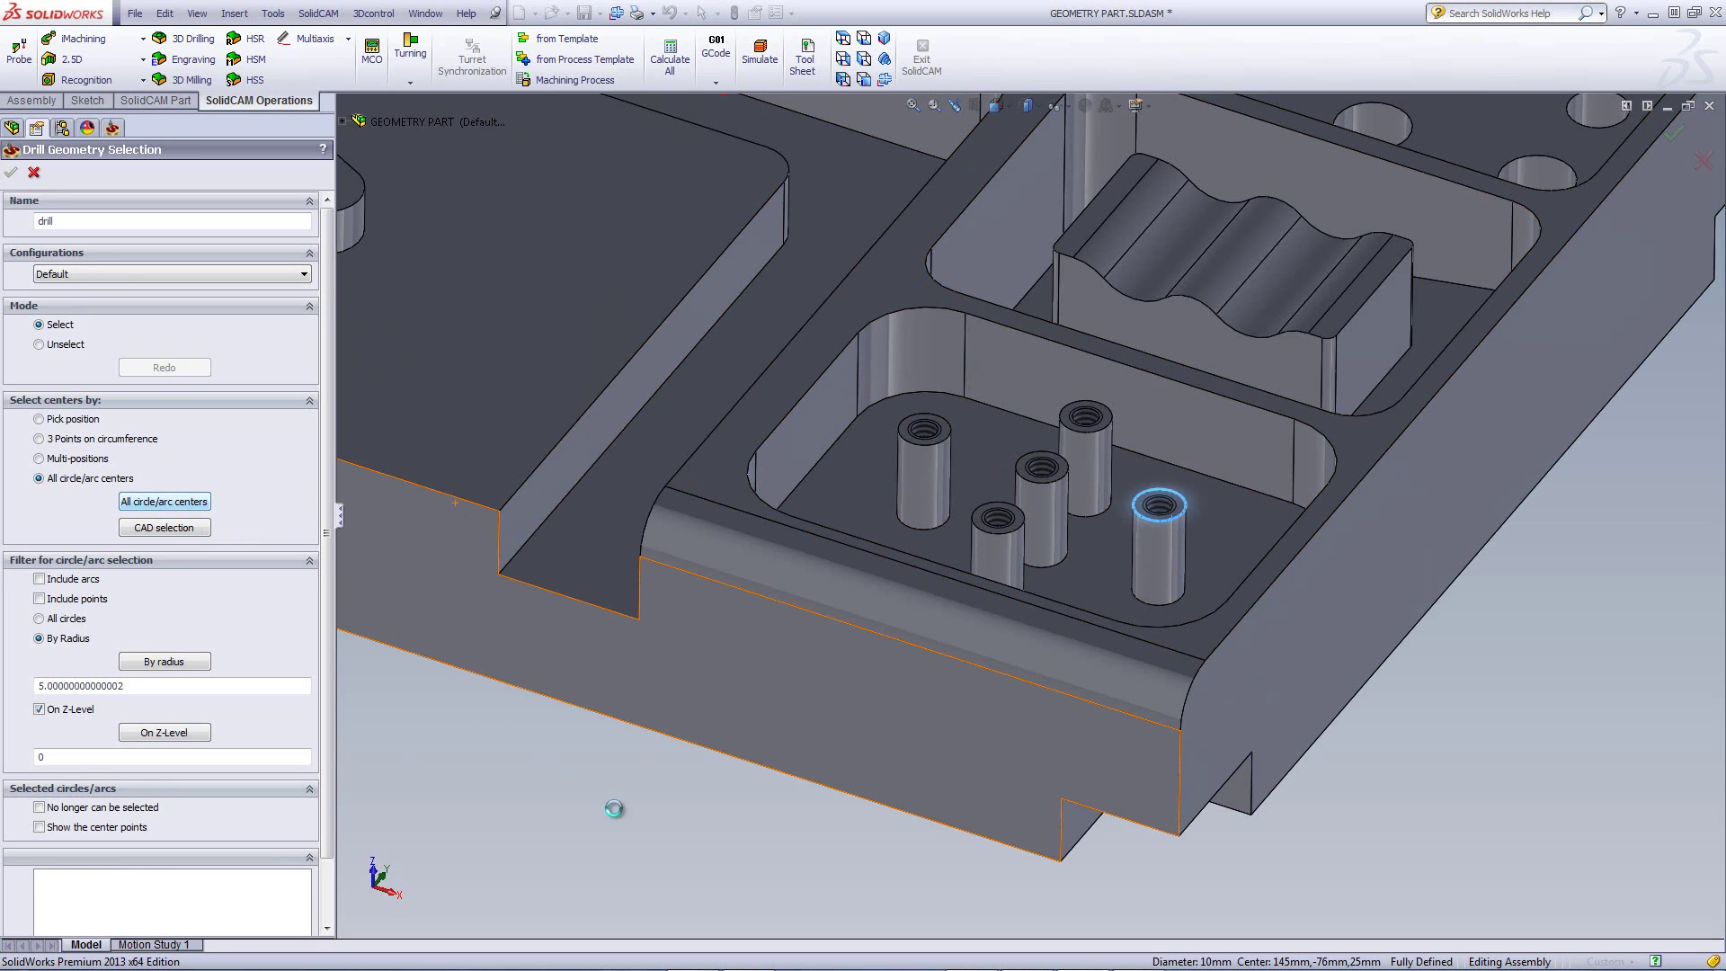
key("f")
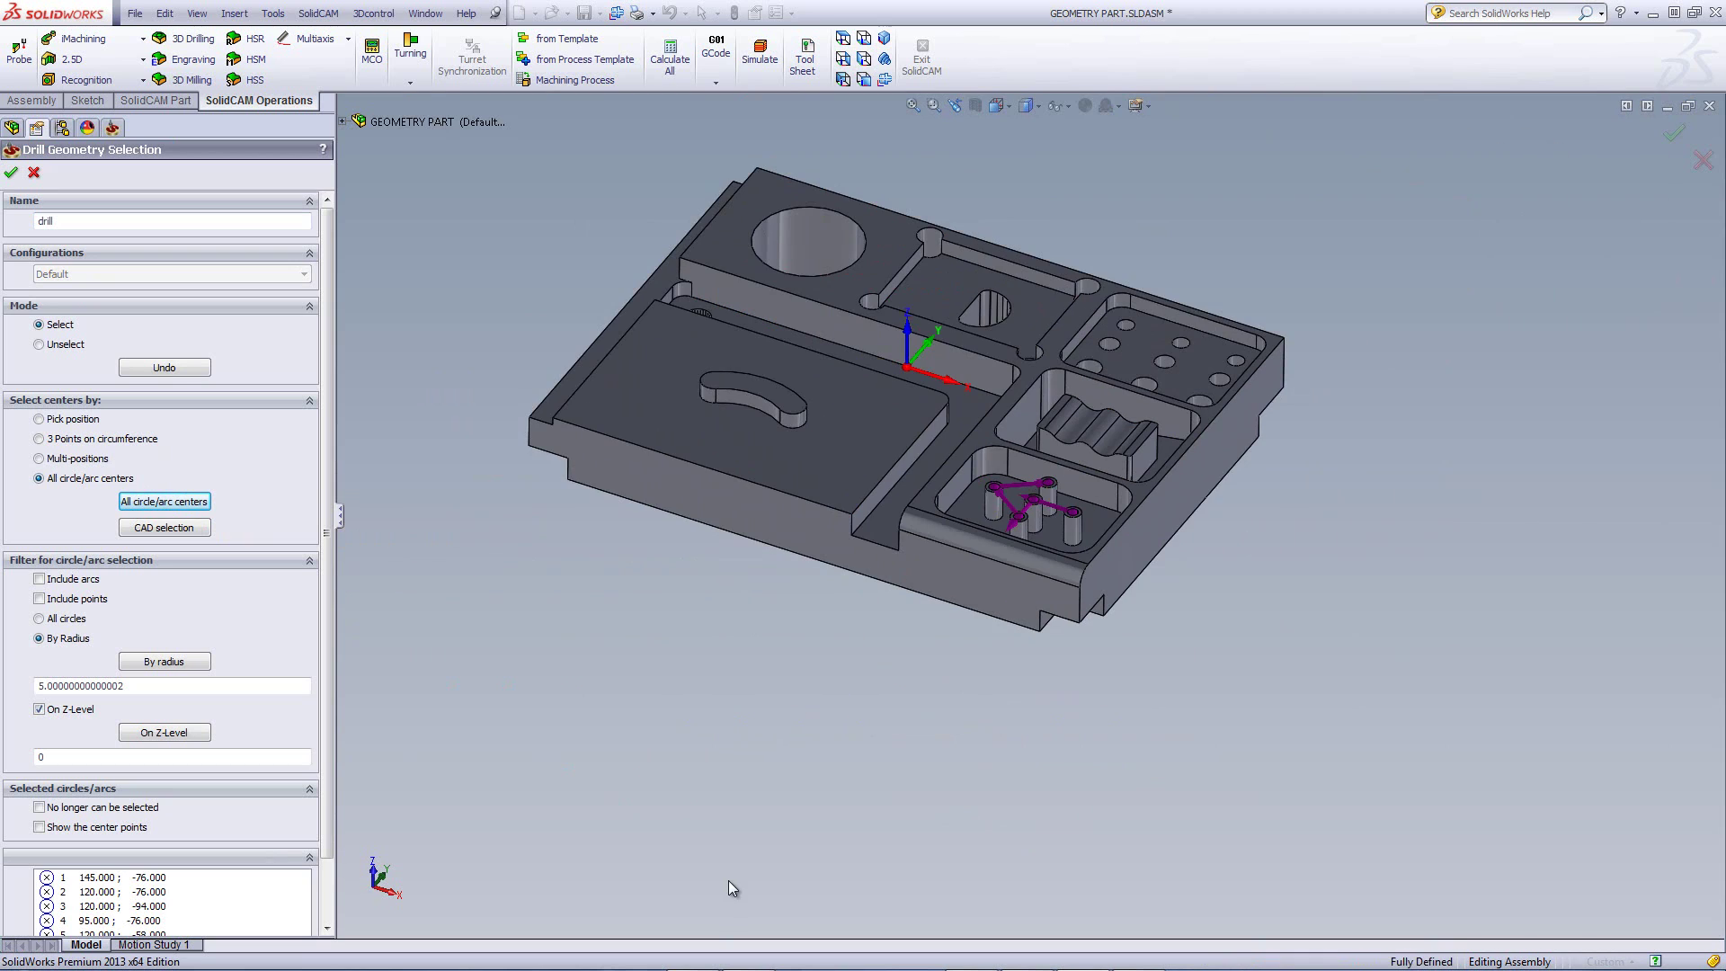
scroll(1056, 592, "down", 5)
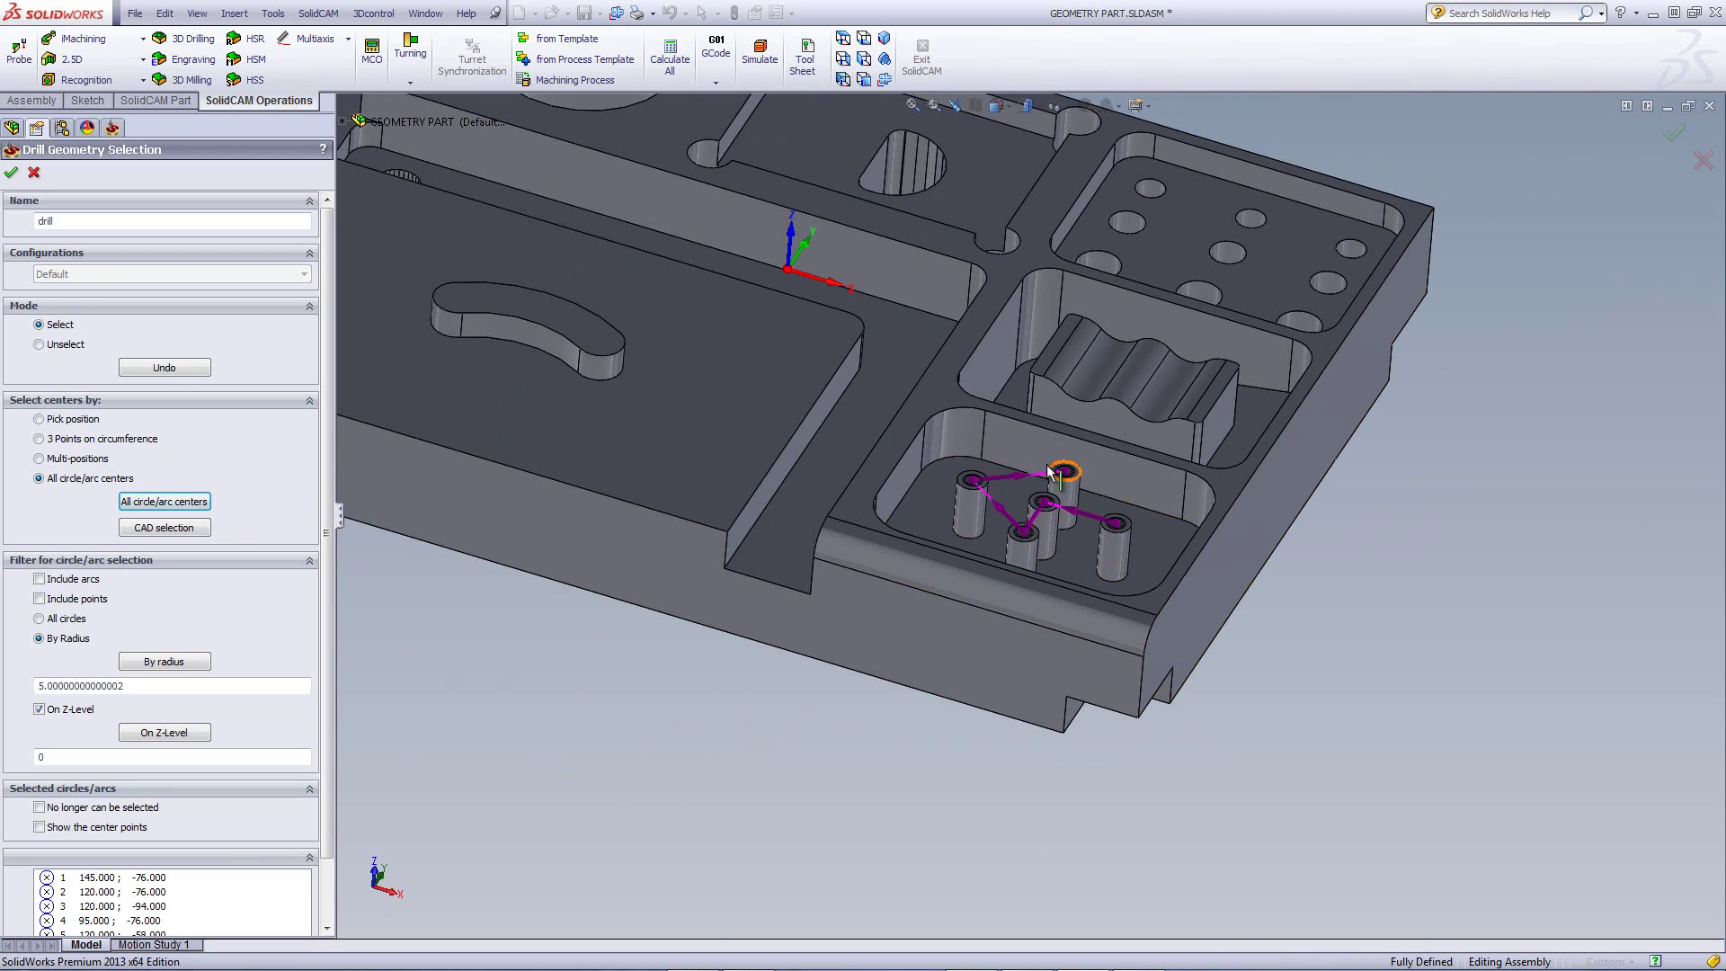
scroll(1111, 540, "up", 4)
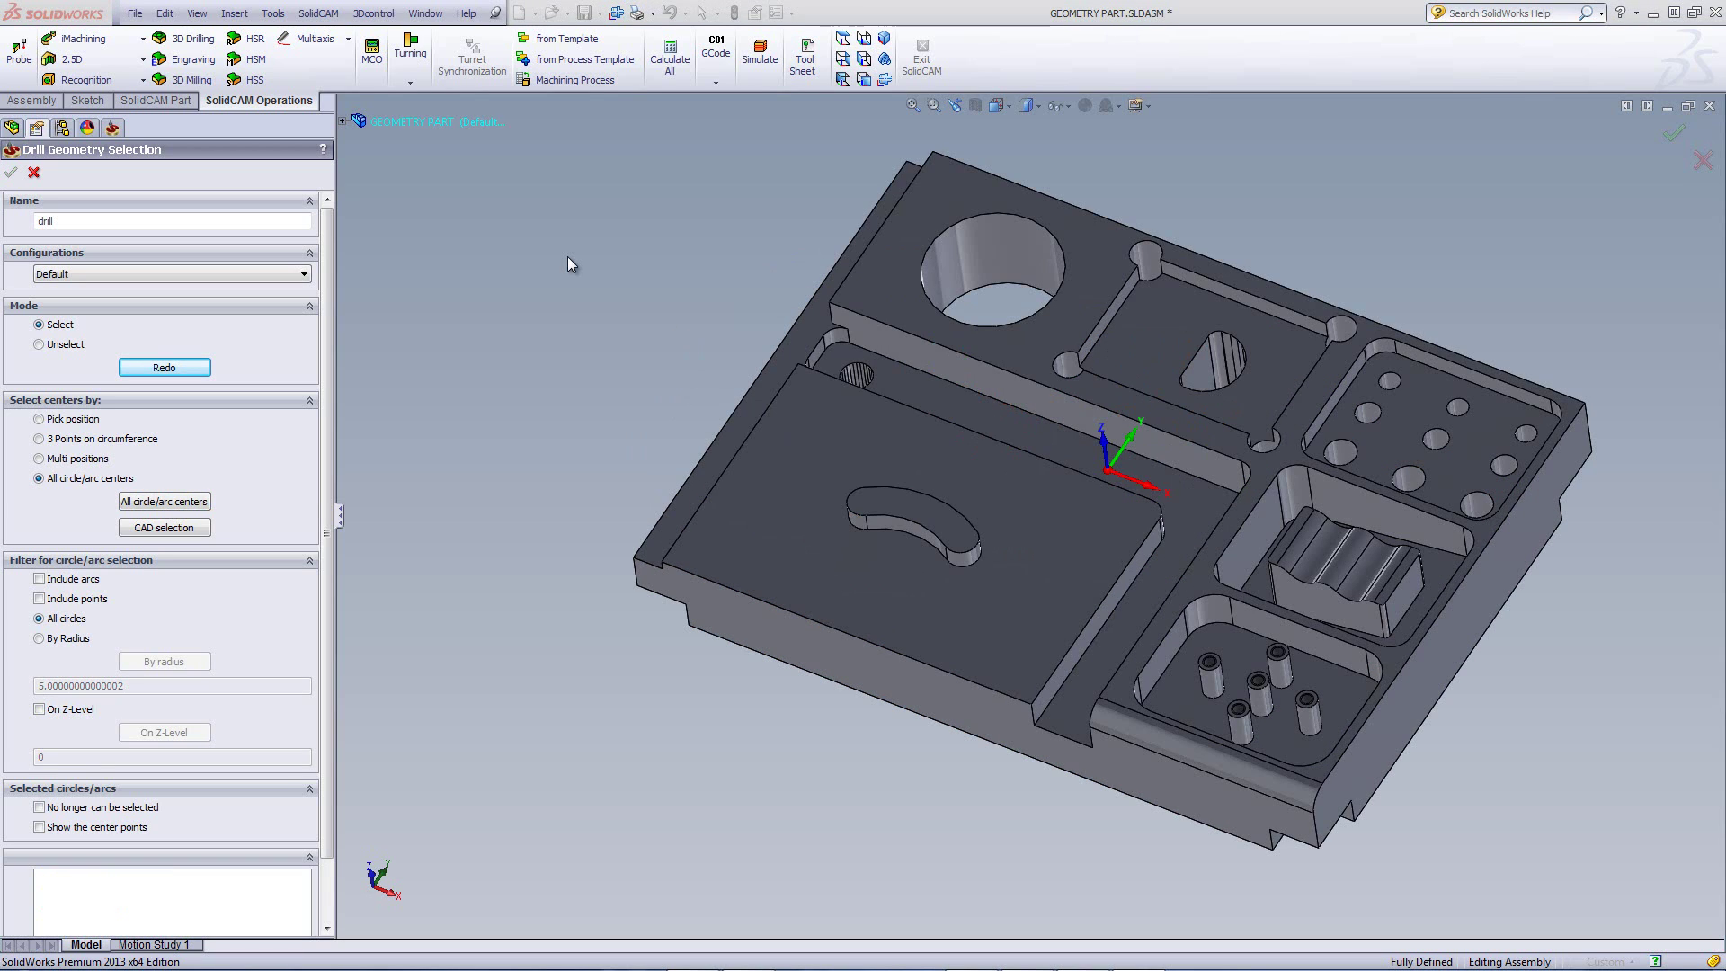
Step: Add the drill centers through CAD selection of the 1/4-20 Tapped Hole1 feature in the design model
left_click(171, 528)
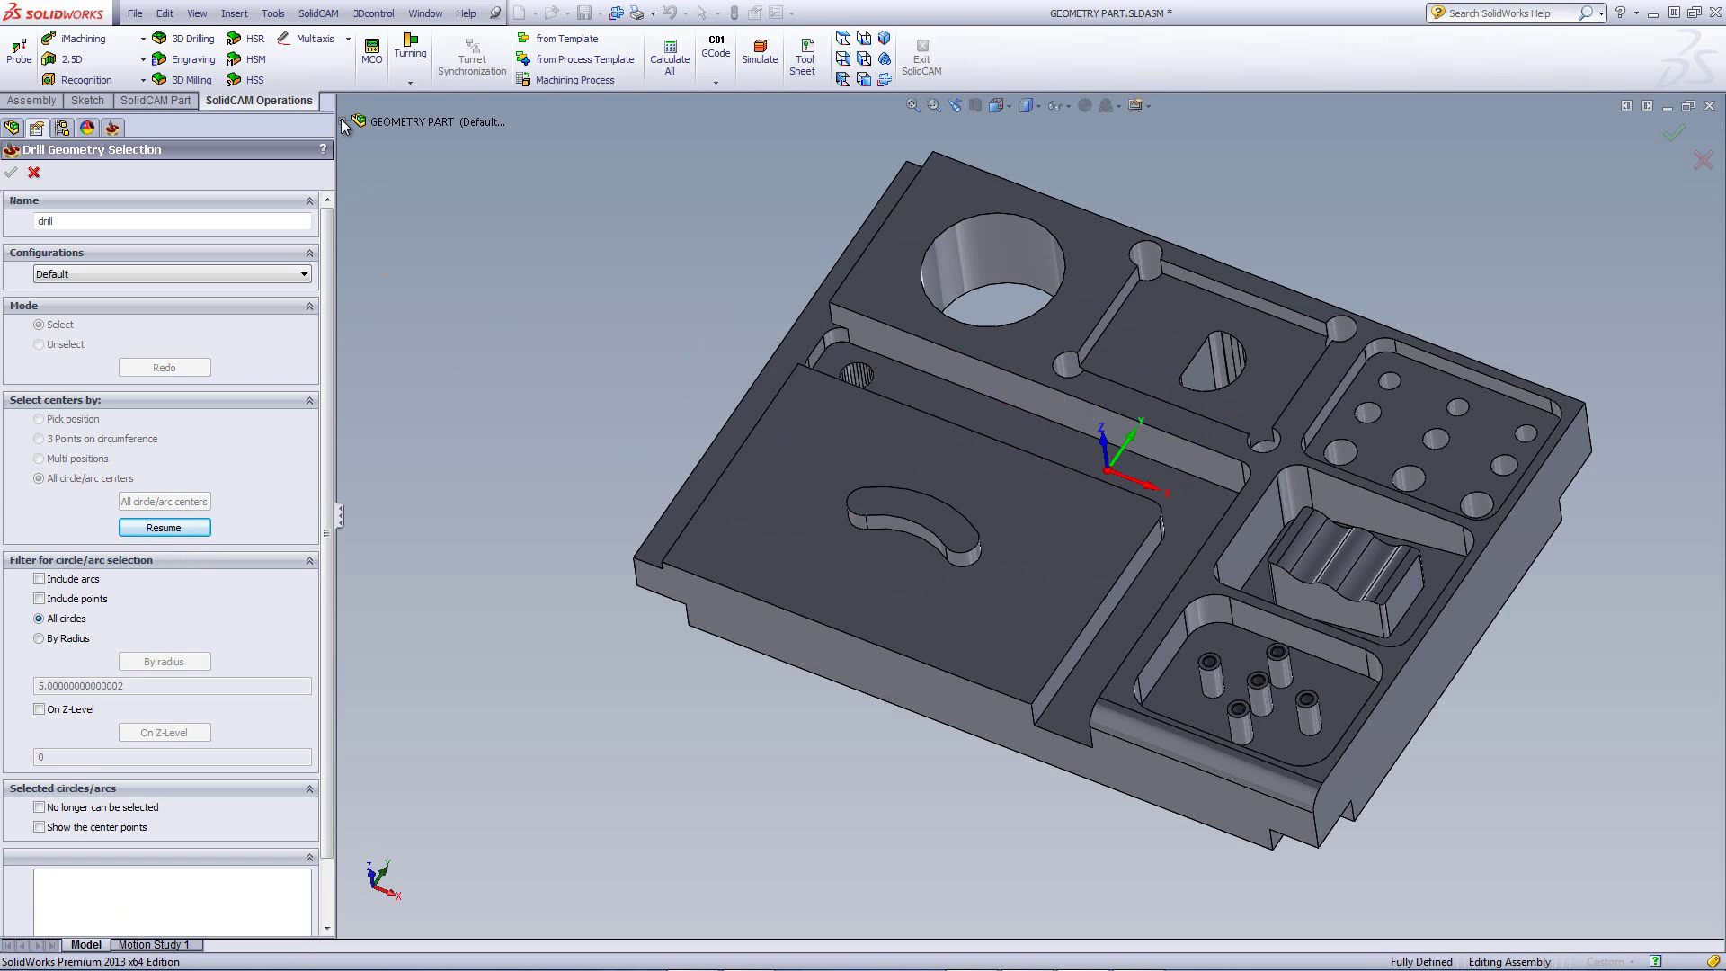
left_click(343, 121)
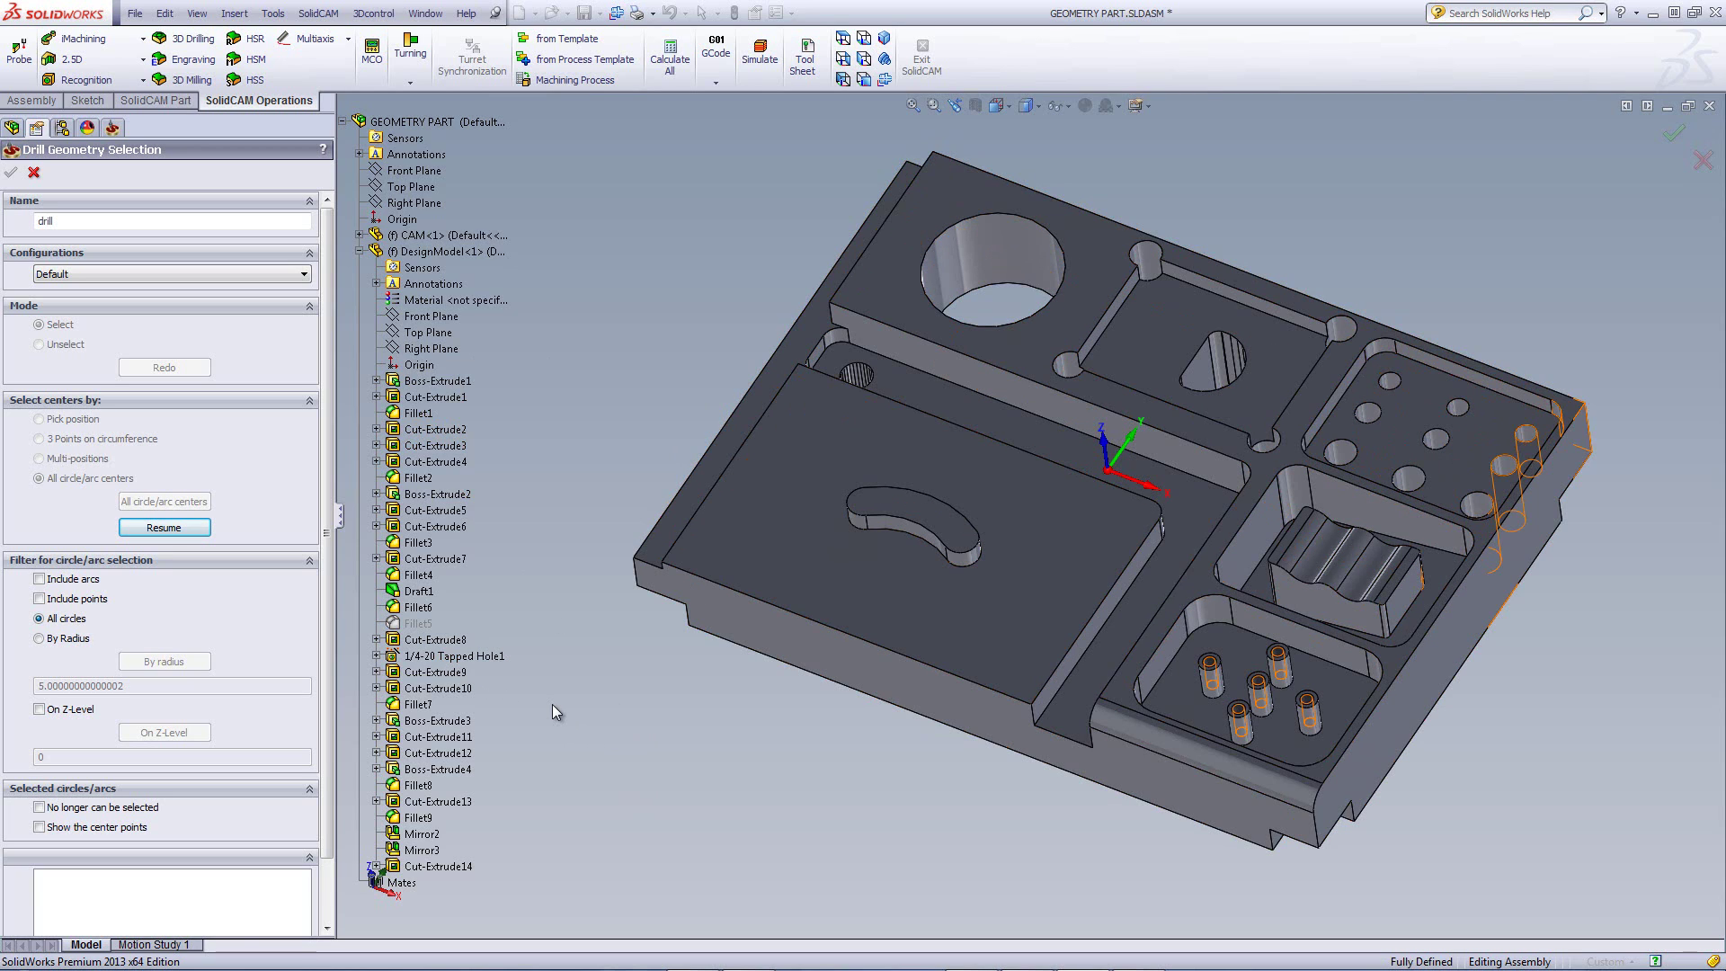
left_click(465, 655)
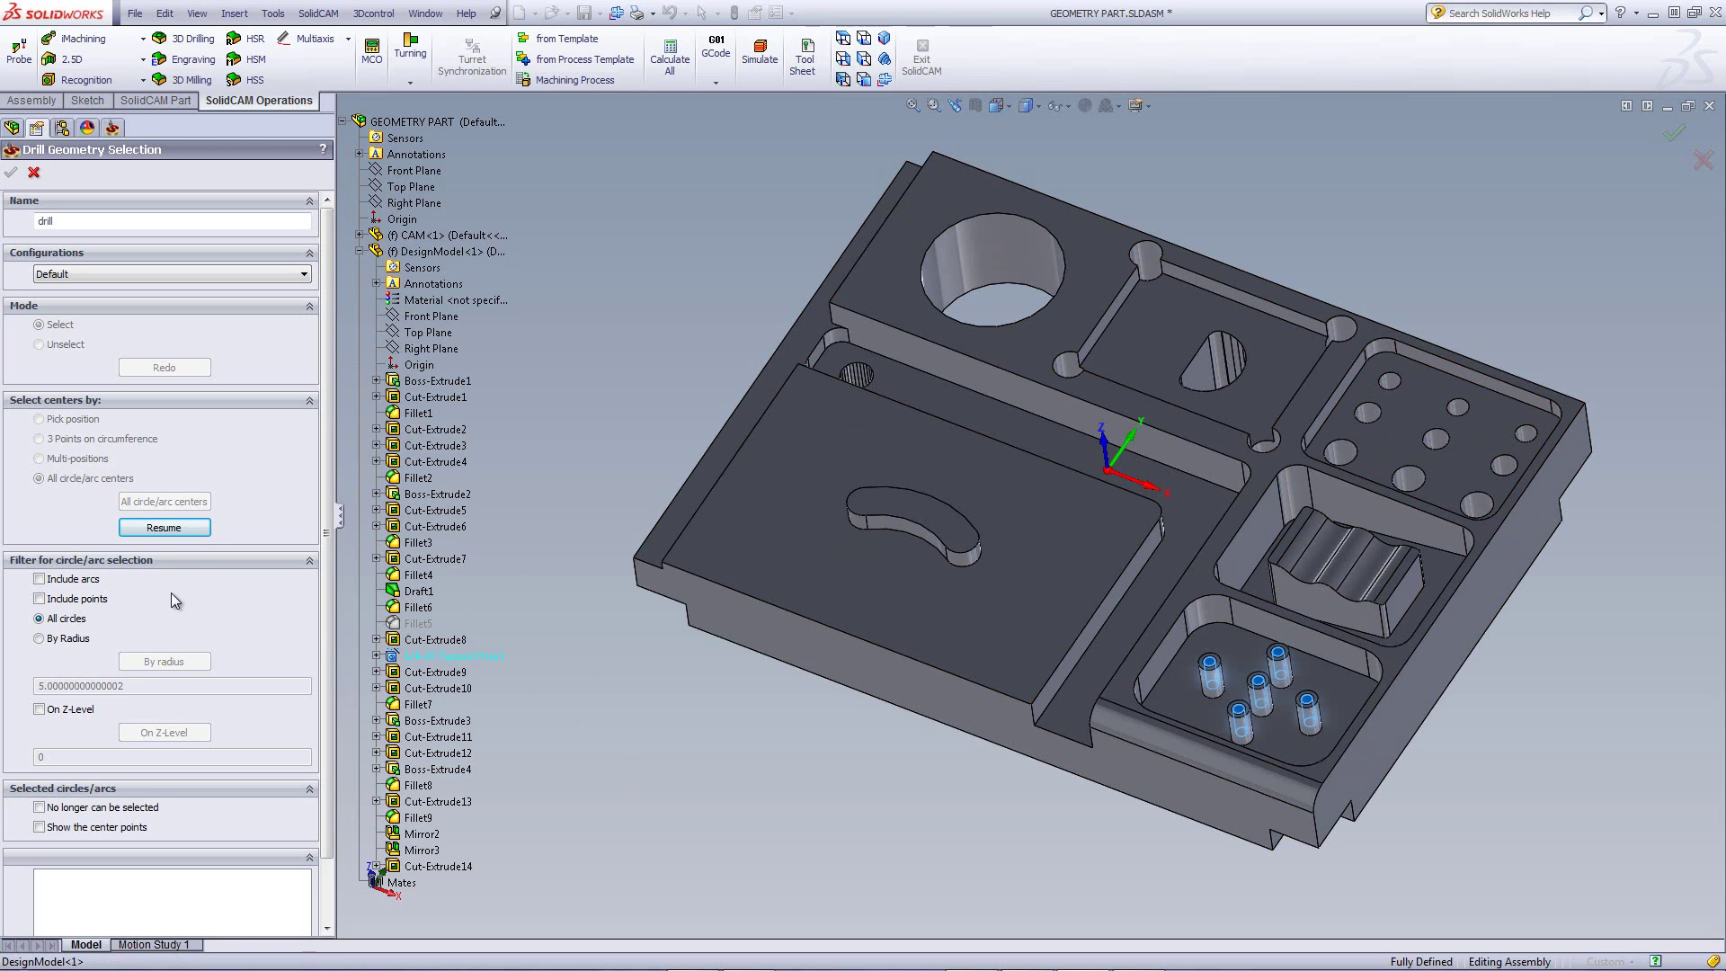
left_click(155, 529)
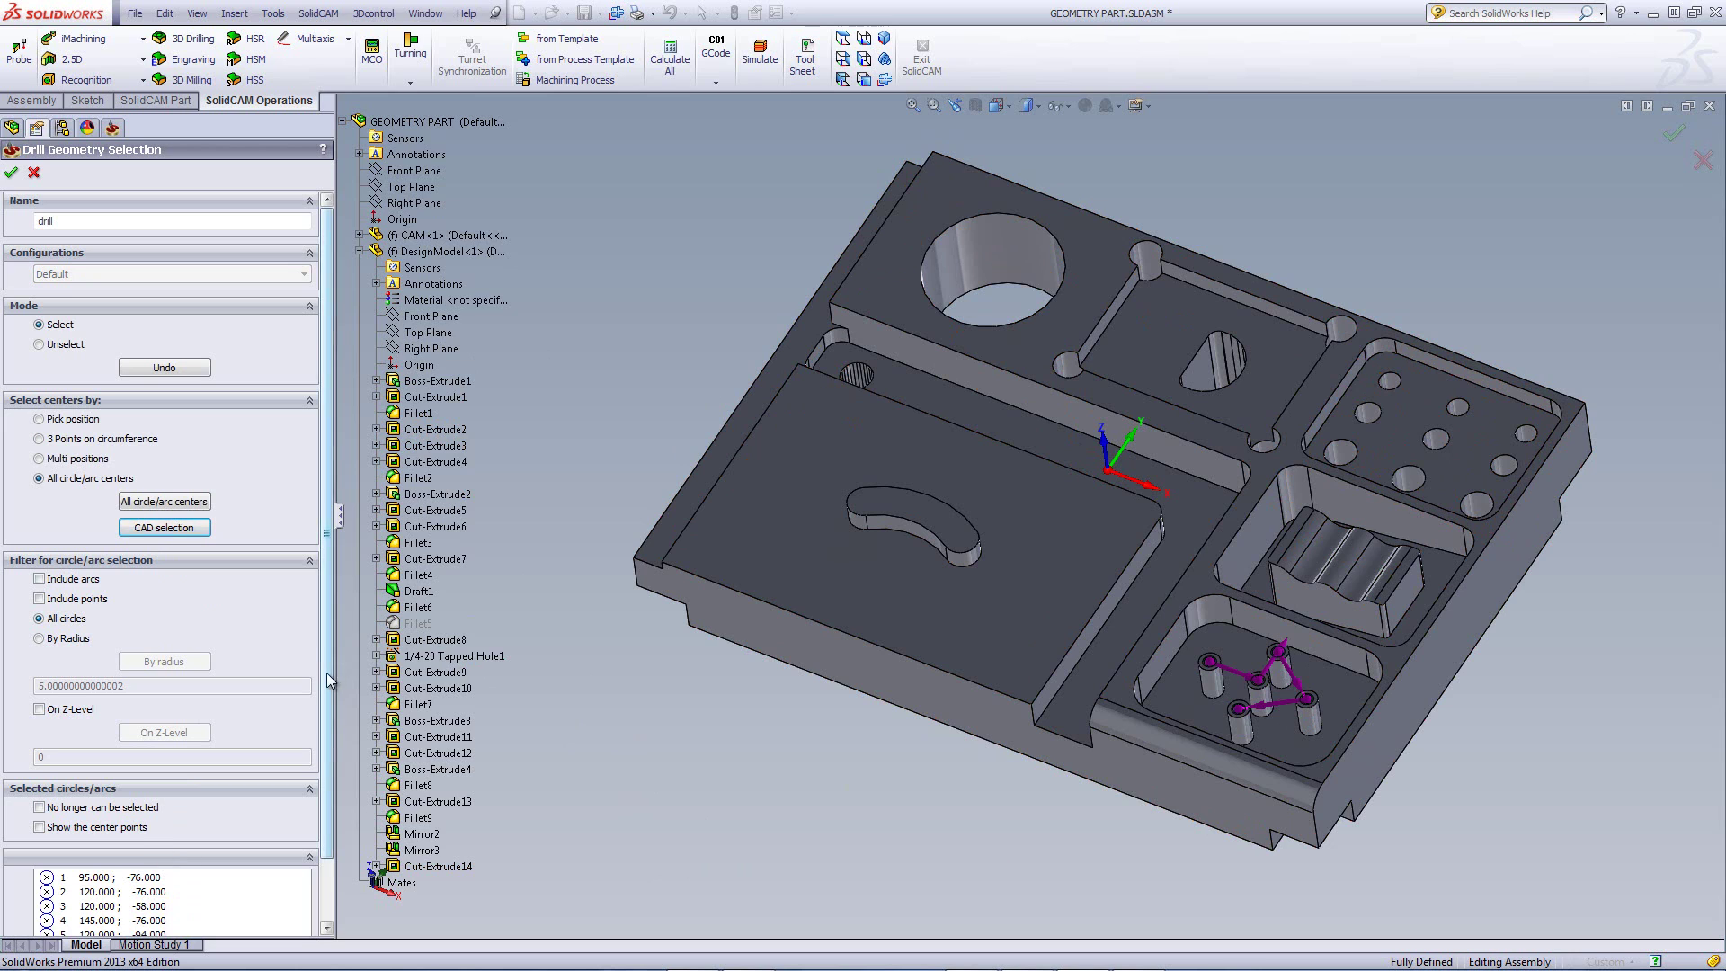
left_click_drag(327, 673, 332, 755)
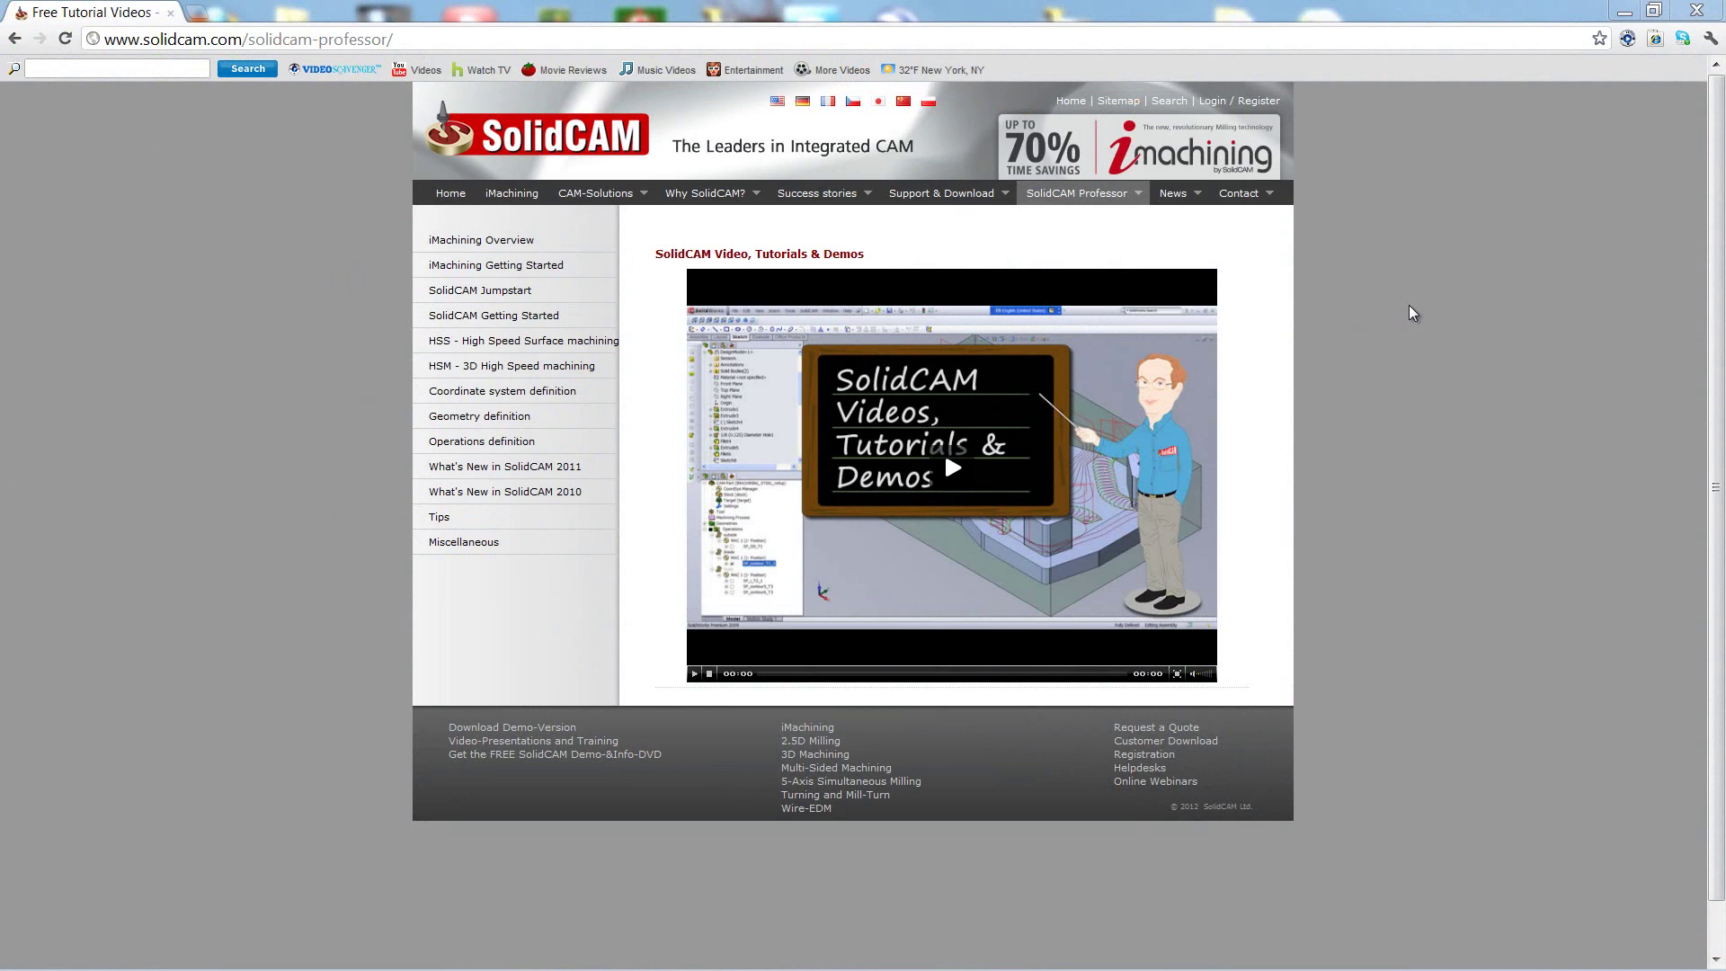
Step: Switch to the SolidCAM website in the browser and show the list of SolidCAM Professor video topics
mouse_move(1098, 205)
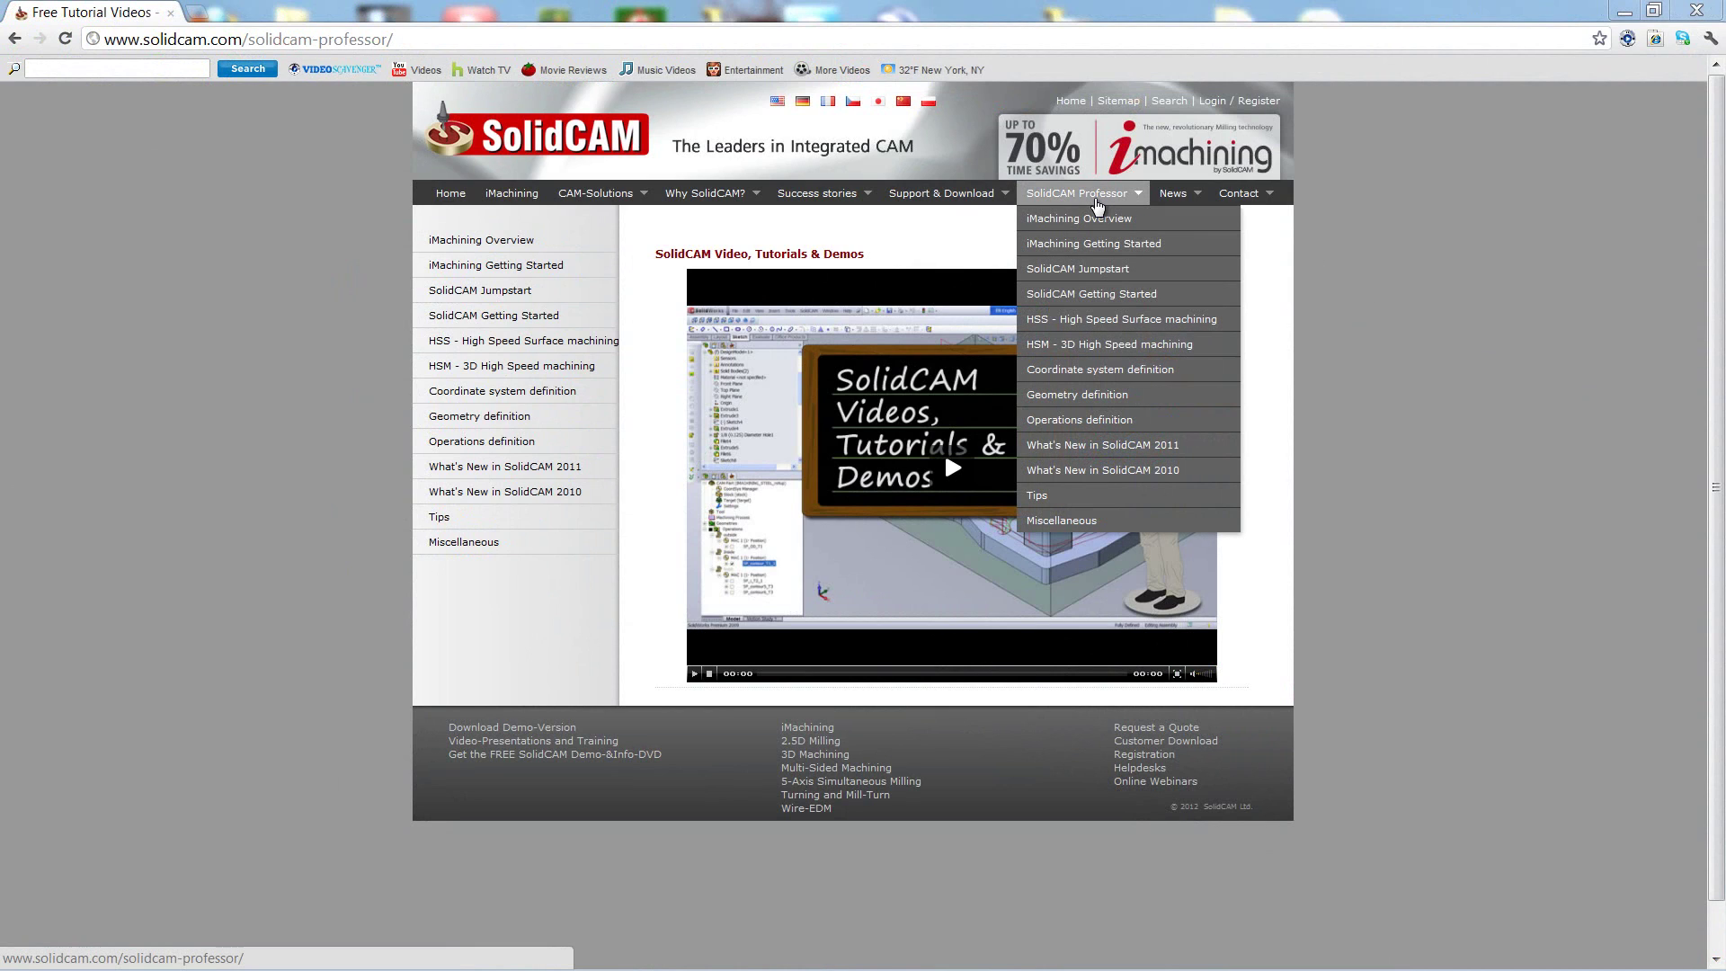